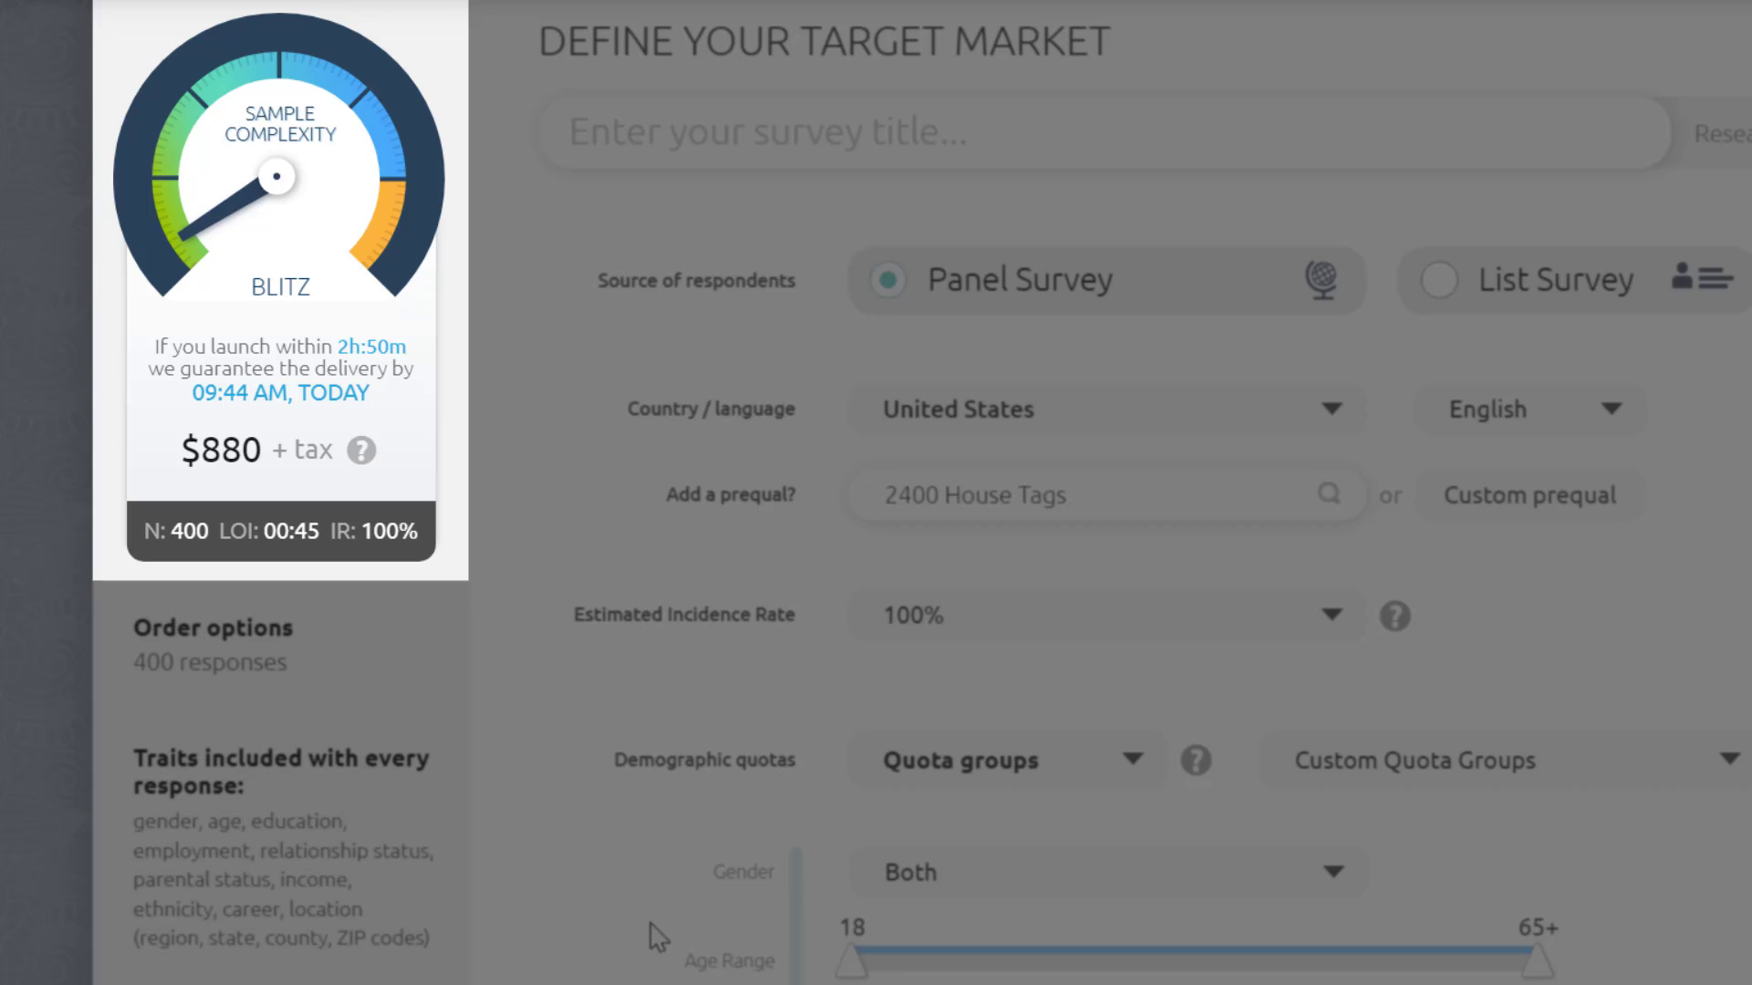
# Step: Raise the minimum of the age range to 29
pyautogui.moveTo(848, 958); pyautogui.dragTo(1008, 960)
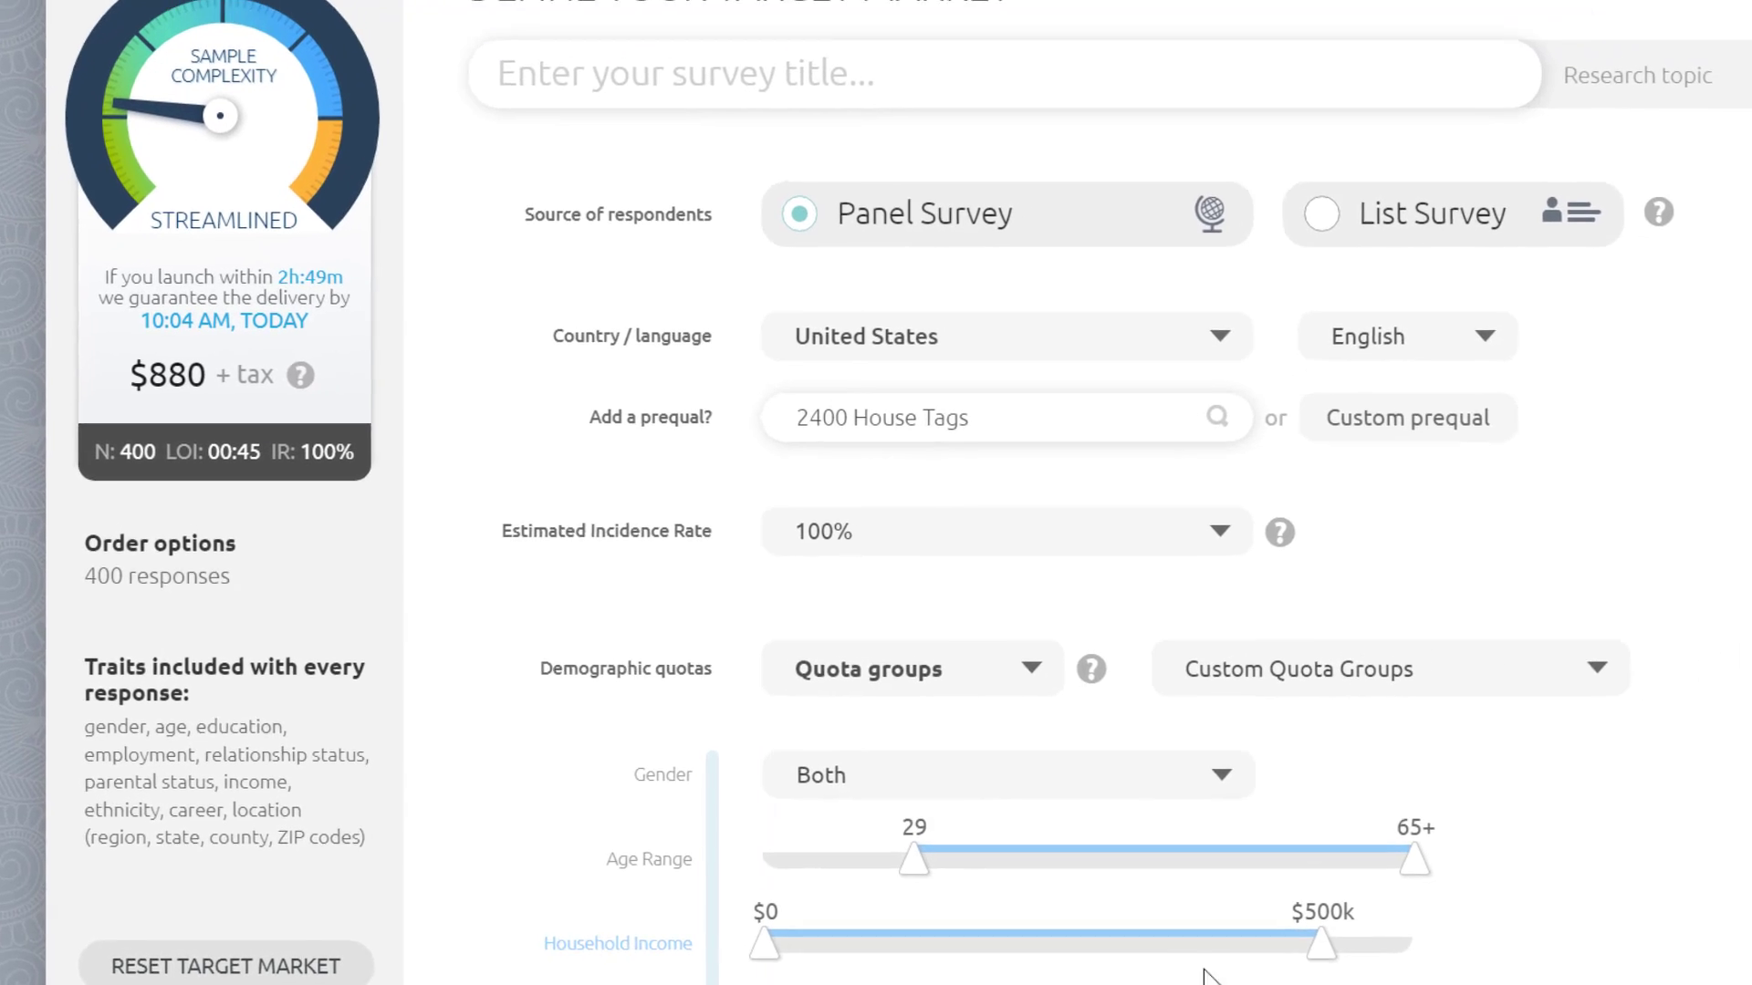
# Step: Title the survey 'Target Market Page tutorial'
pyautogui.click(672, 127)
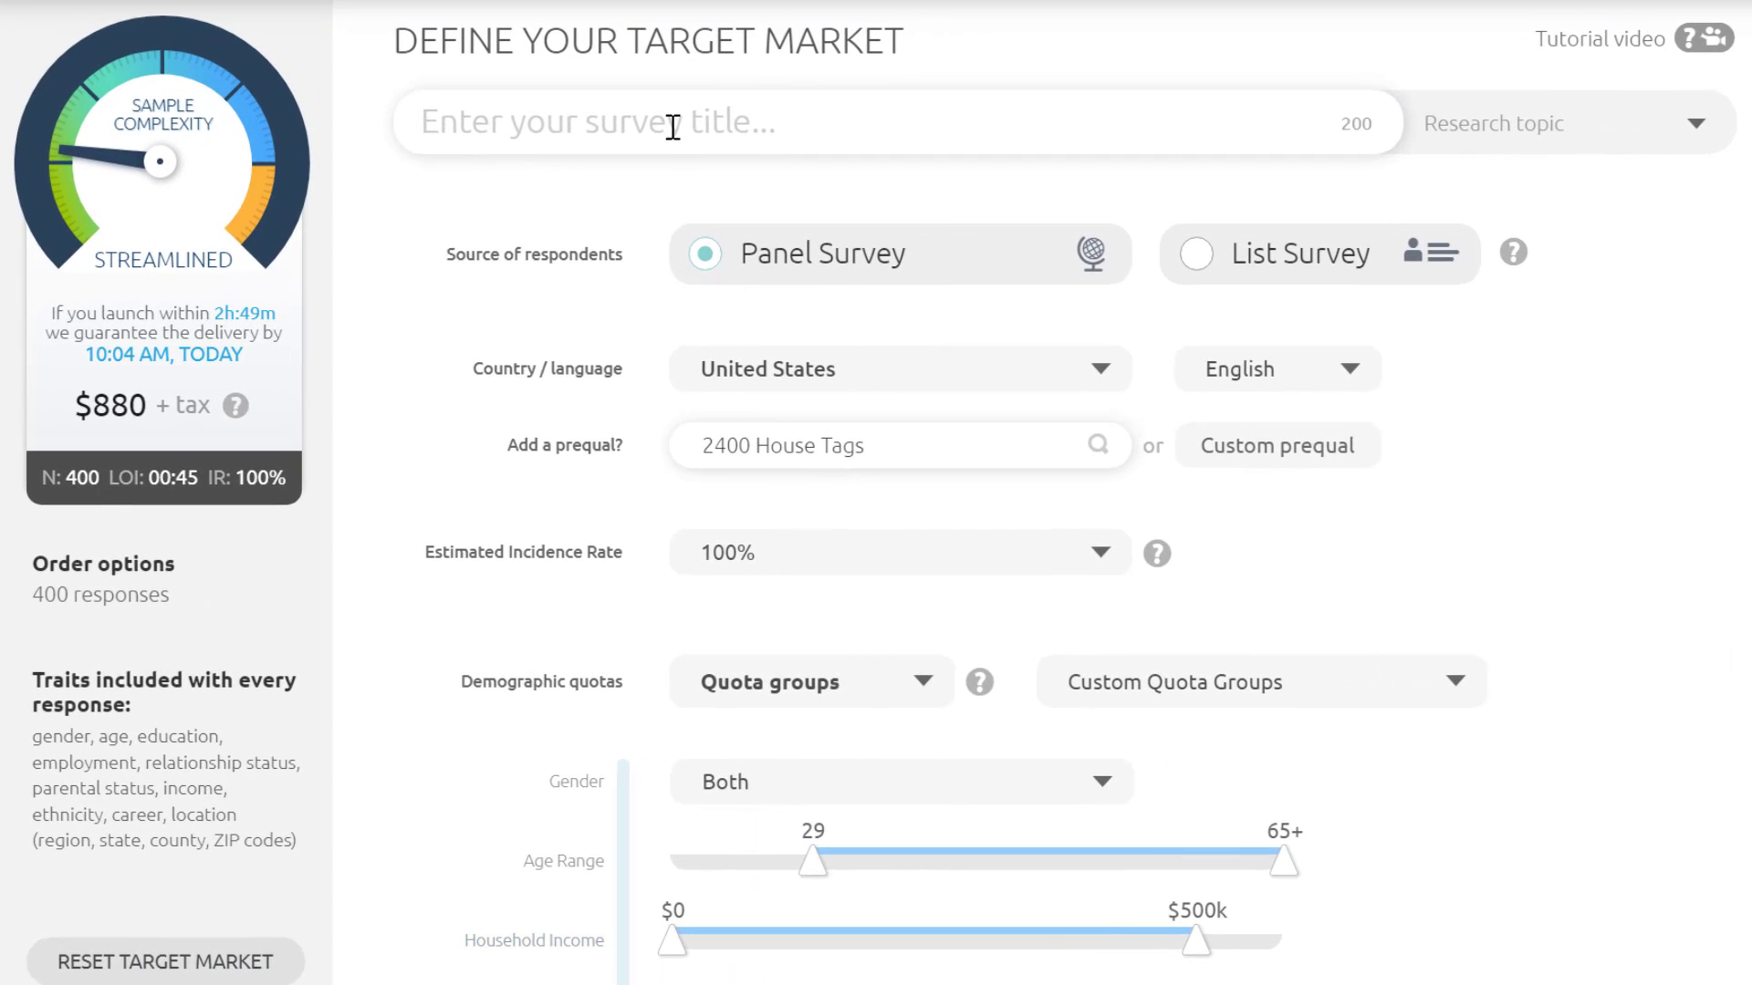
pyautogui.write('Tar')
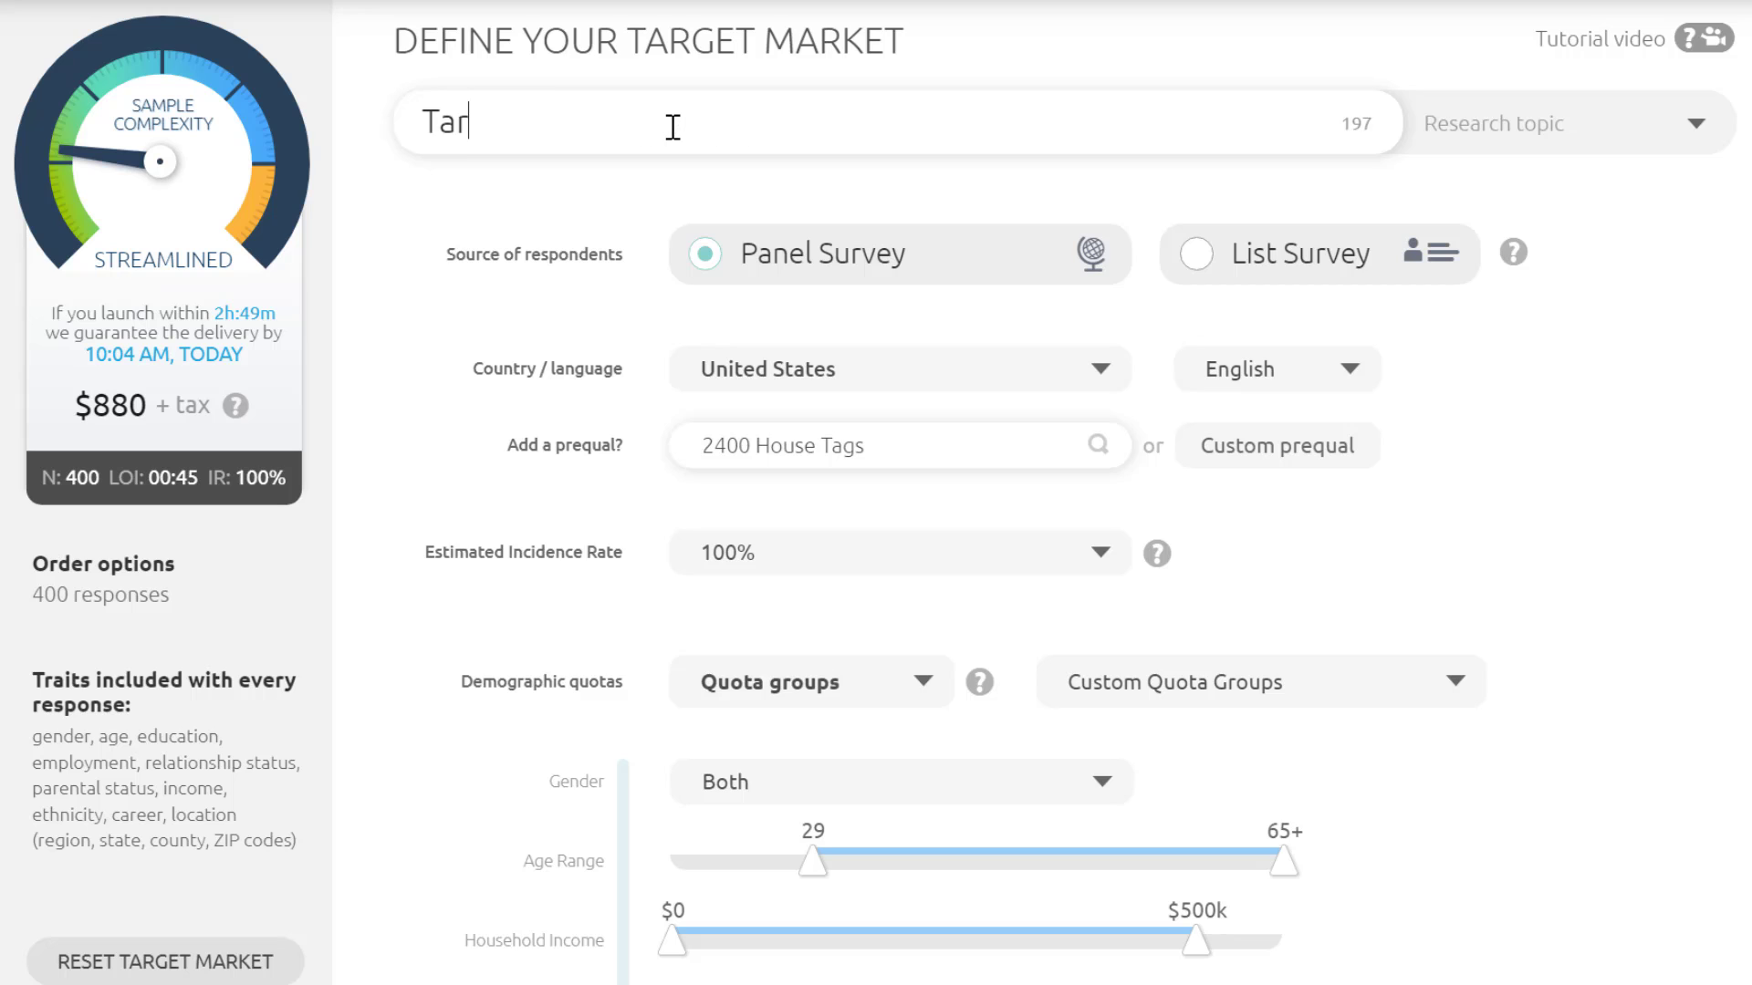
pyautogui.write('get Market ')
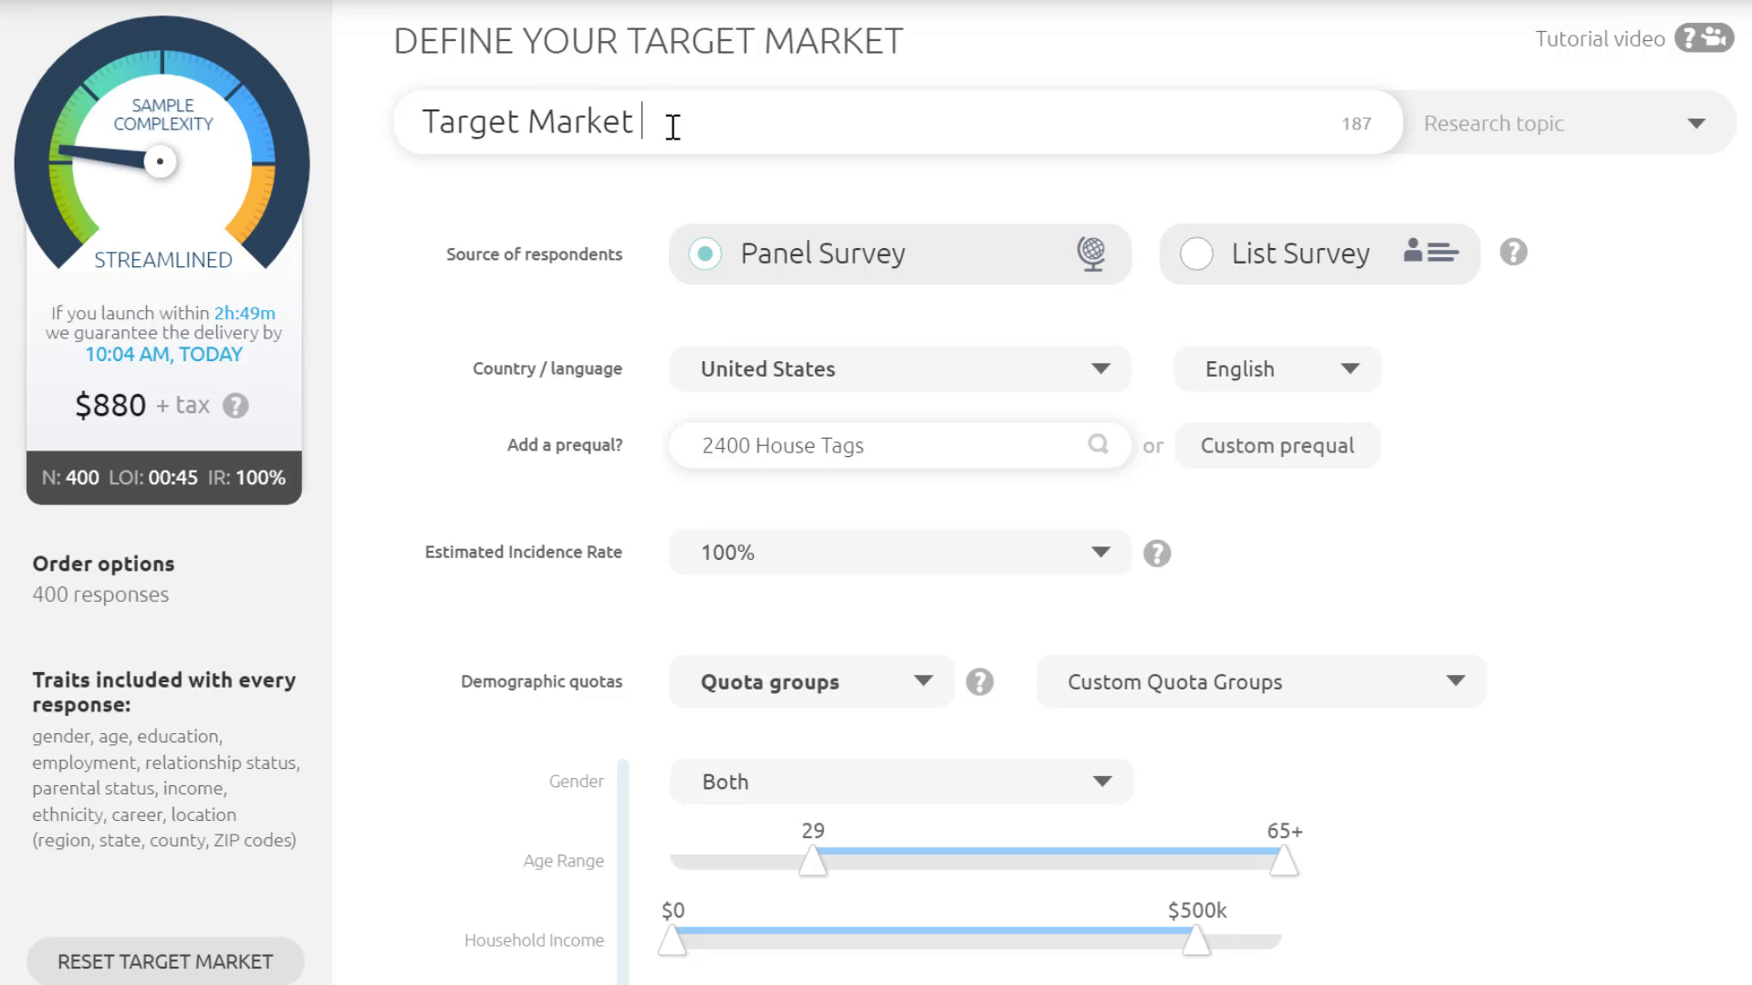
pyautogui.write('Page tutorial')
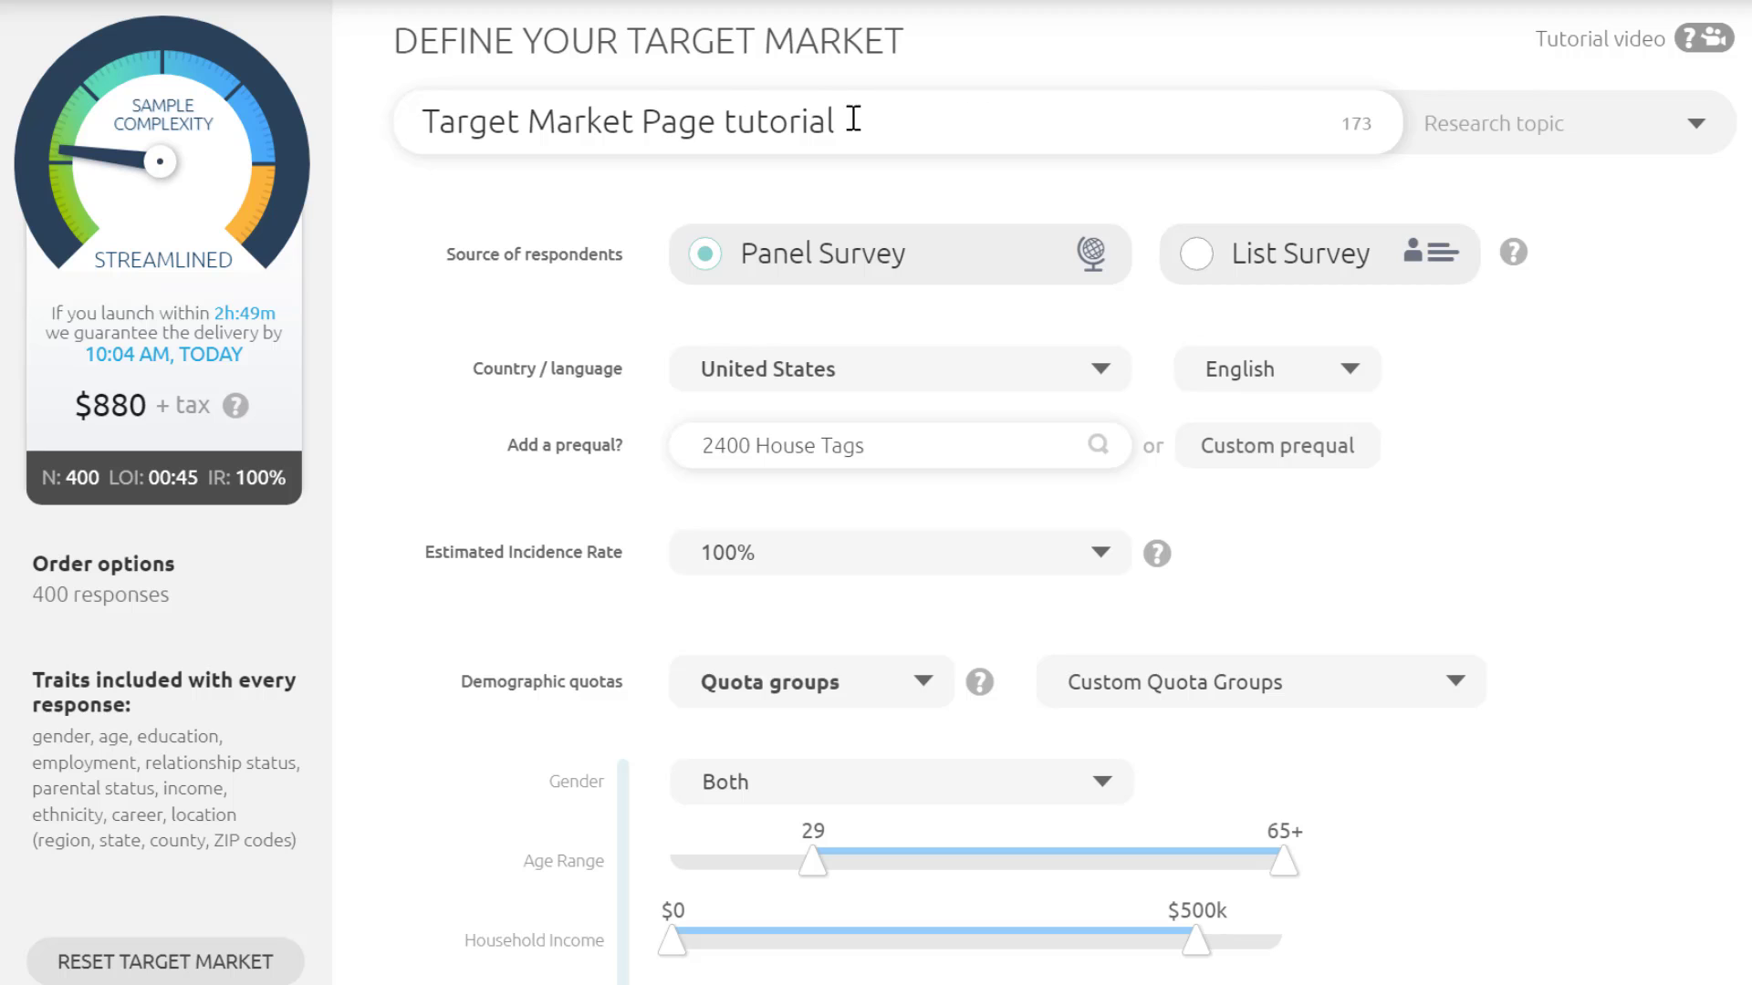
# Step: Set the research topic to Other
pyautogui.click(1694, 124)
pyautogui.scroll(-5, 1666, 237)
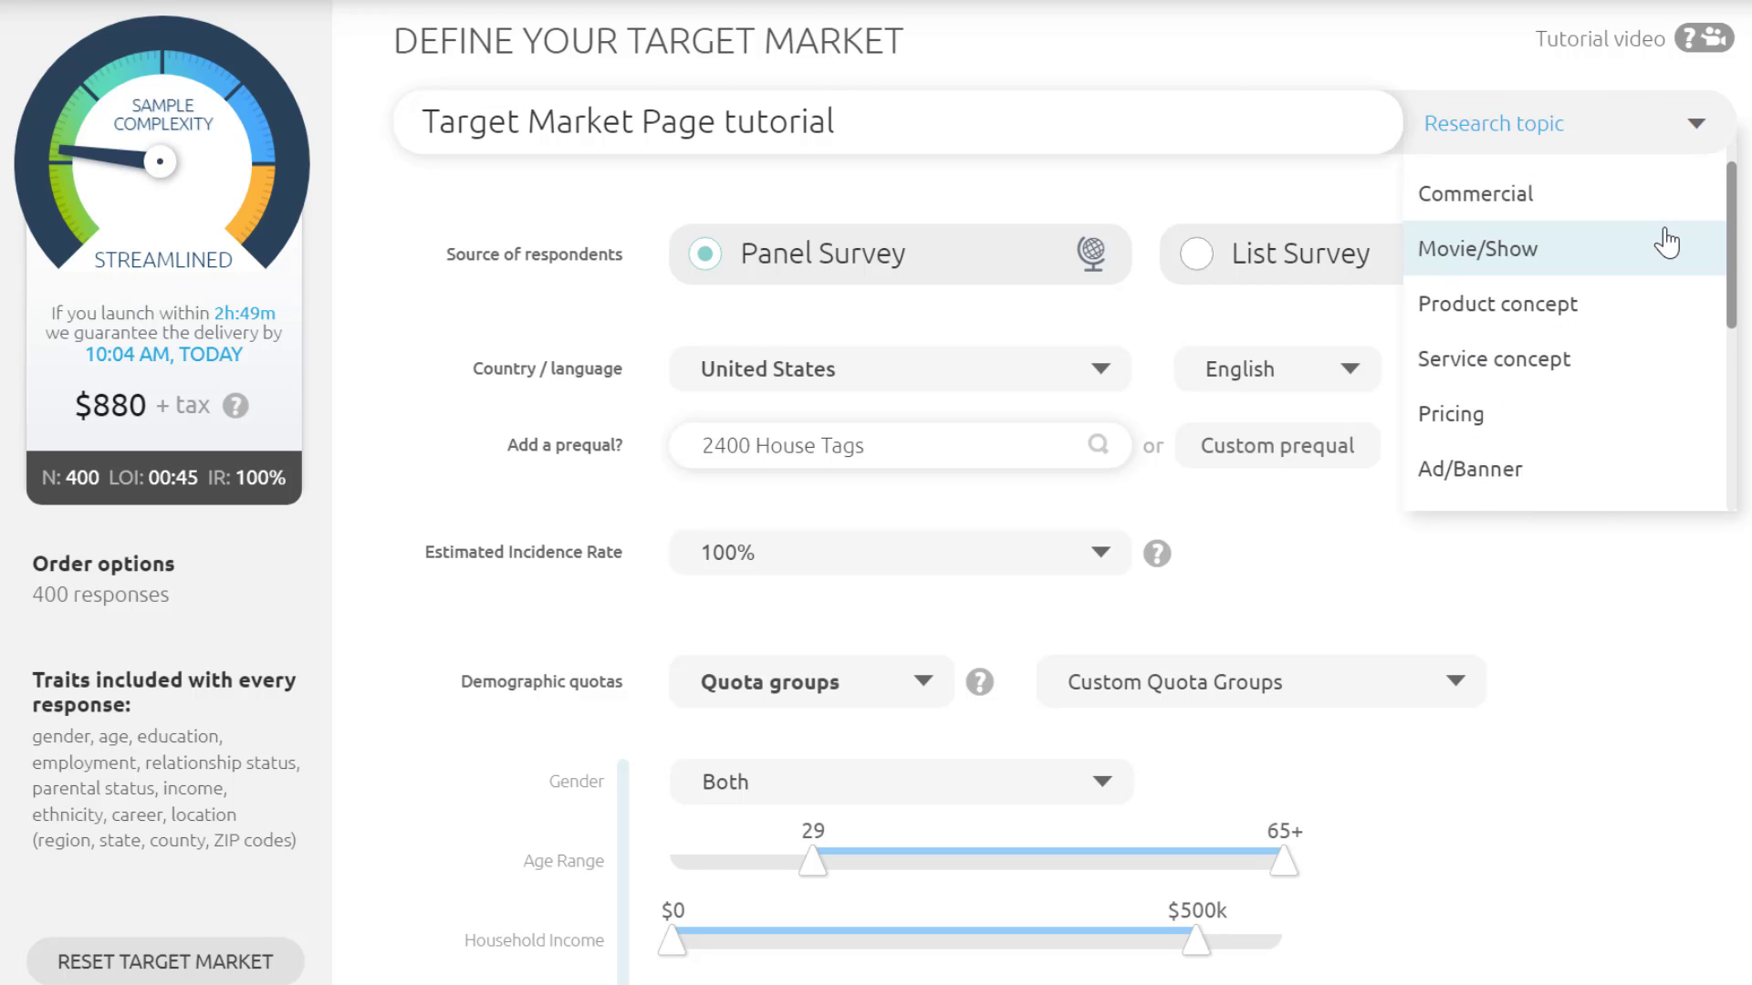
pyautogui.scroll(-4, 1588, 301)
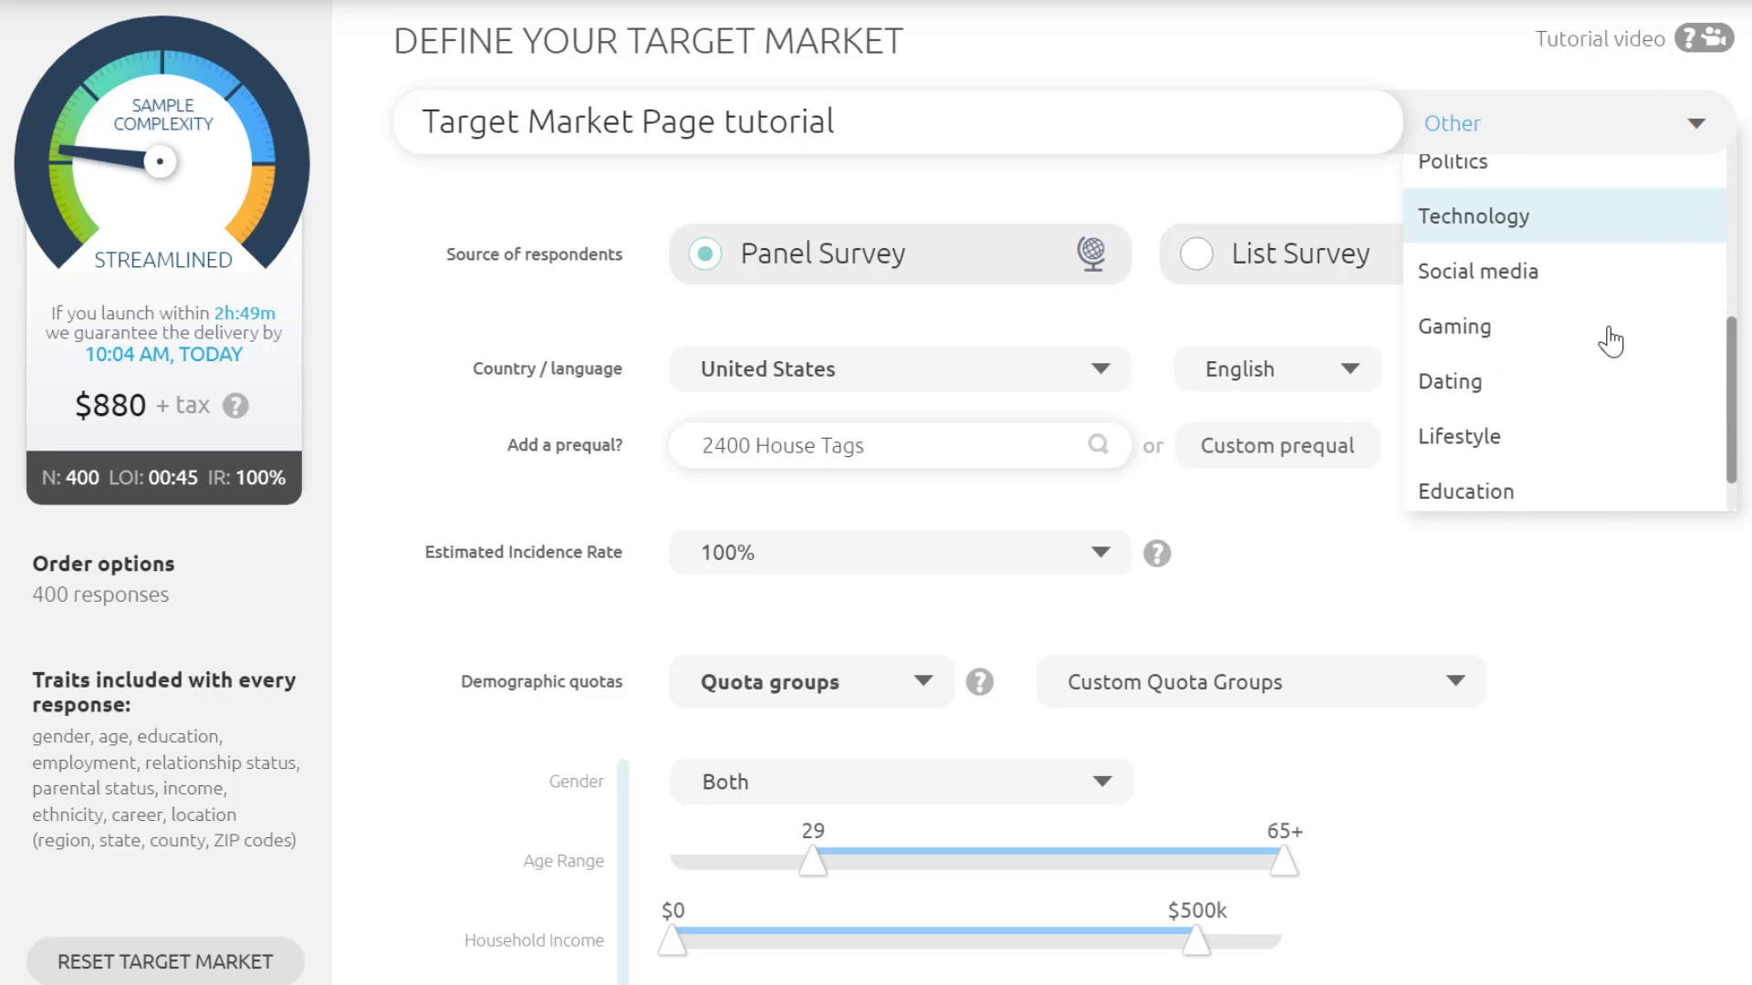
pyautogui.scroll(2, 1506, 374)
pyautogui.scroll(-2, 1611, 379)
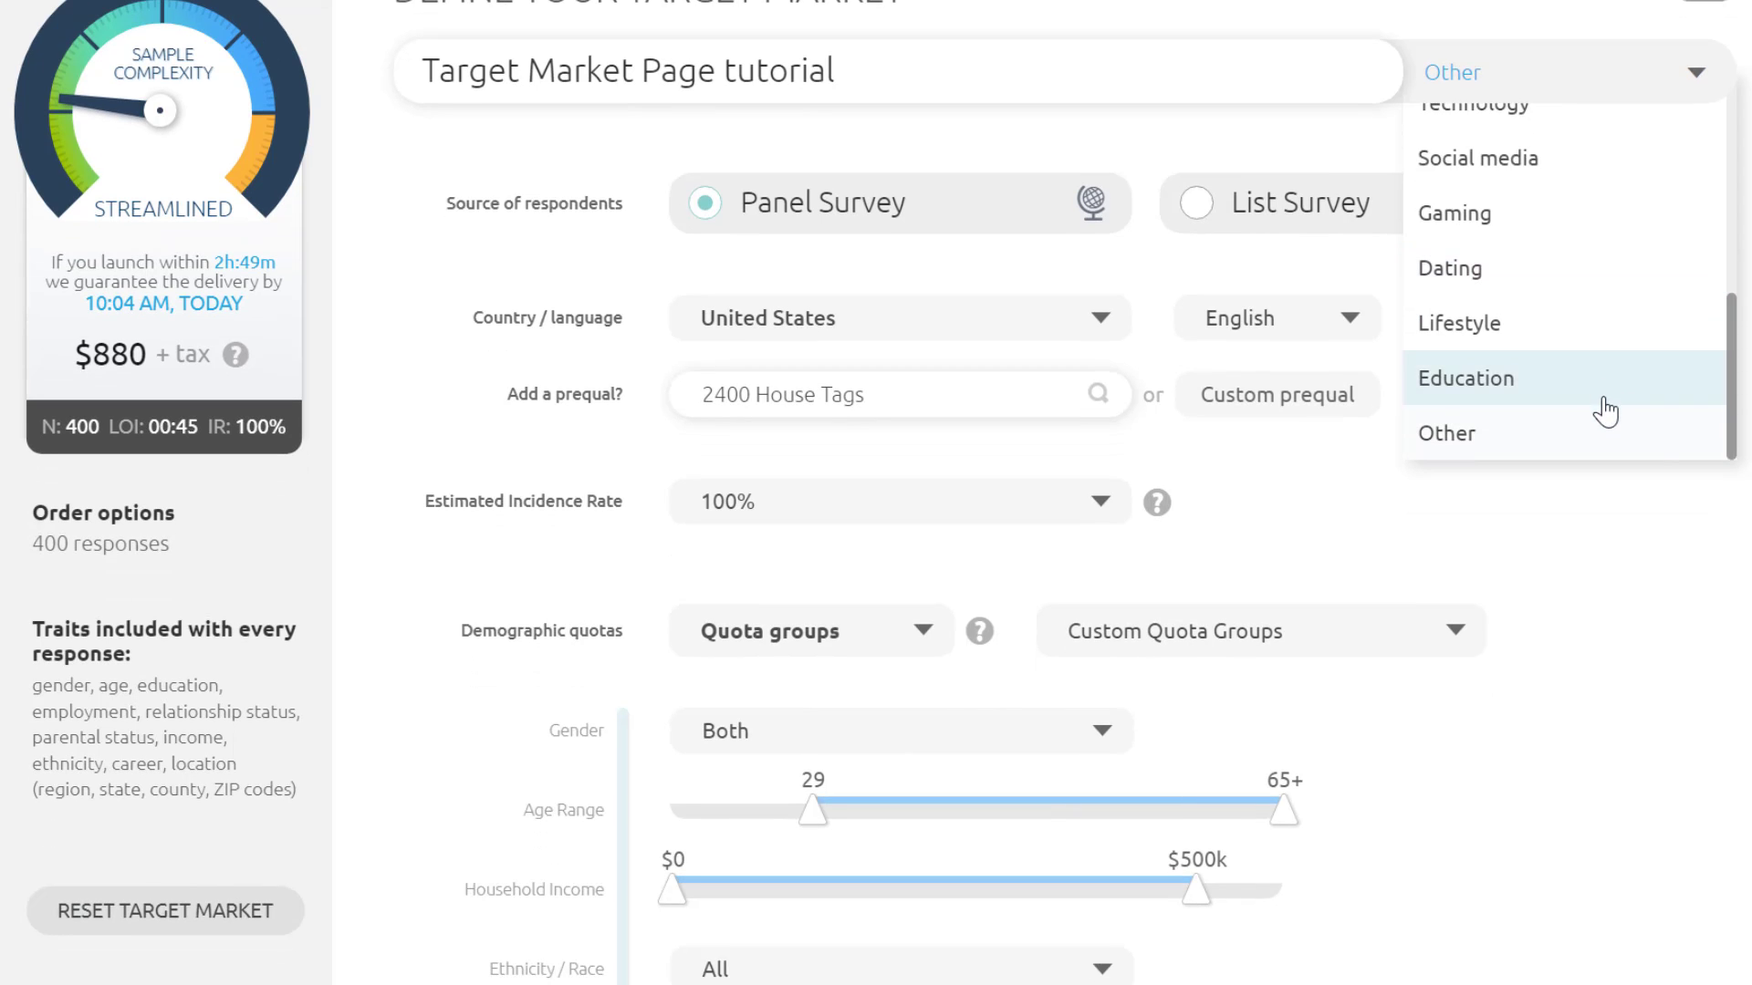
pyautogui.click(1602, 419)
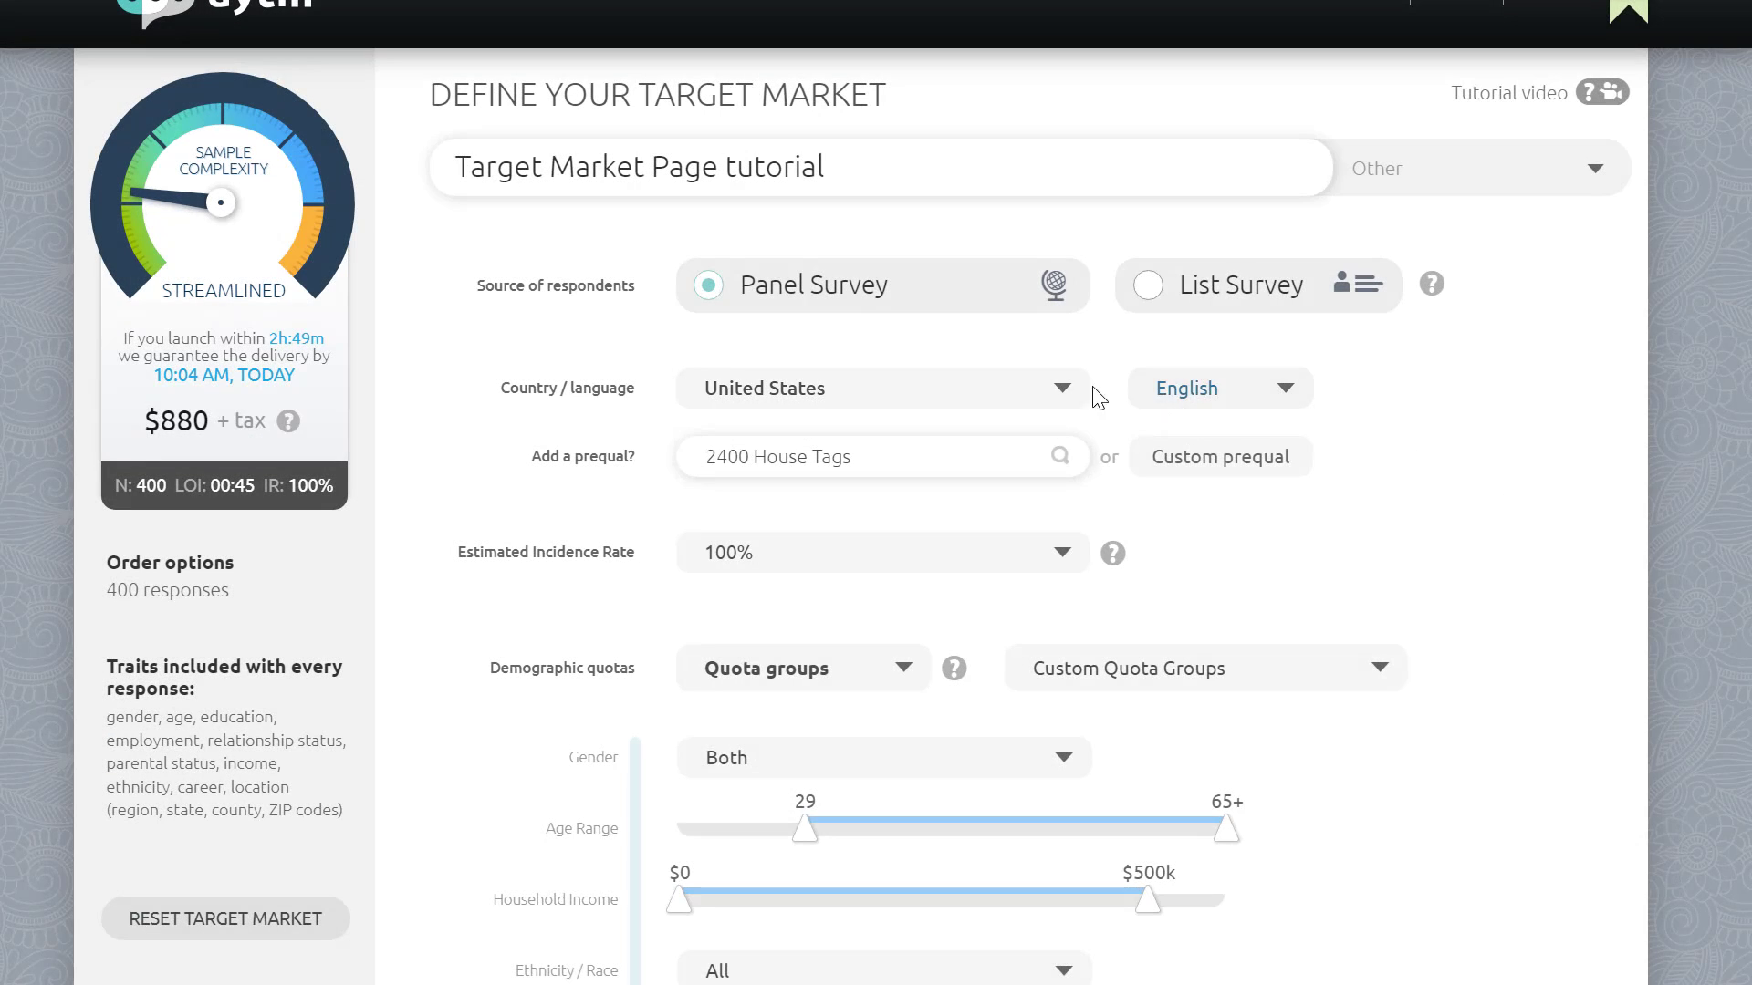
# Step: Set the survey country to Belgium
pyautogui.click(1064, 399)
pyautogui.scroll(-5, 1048, 491)
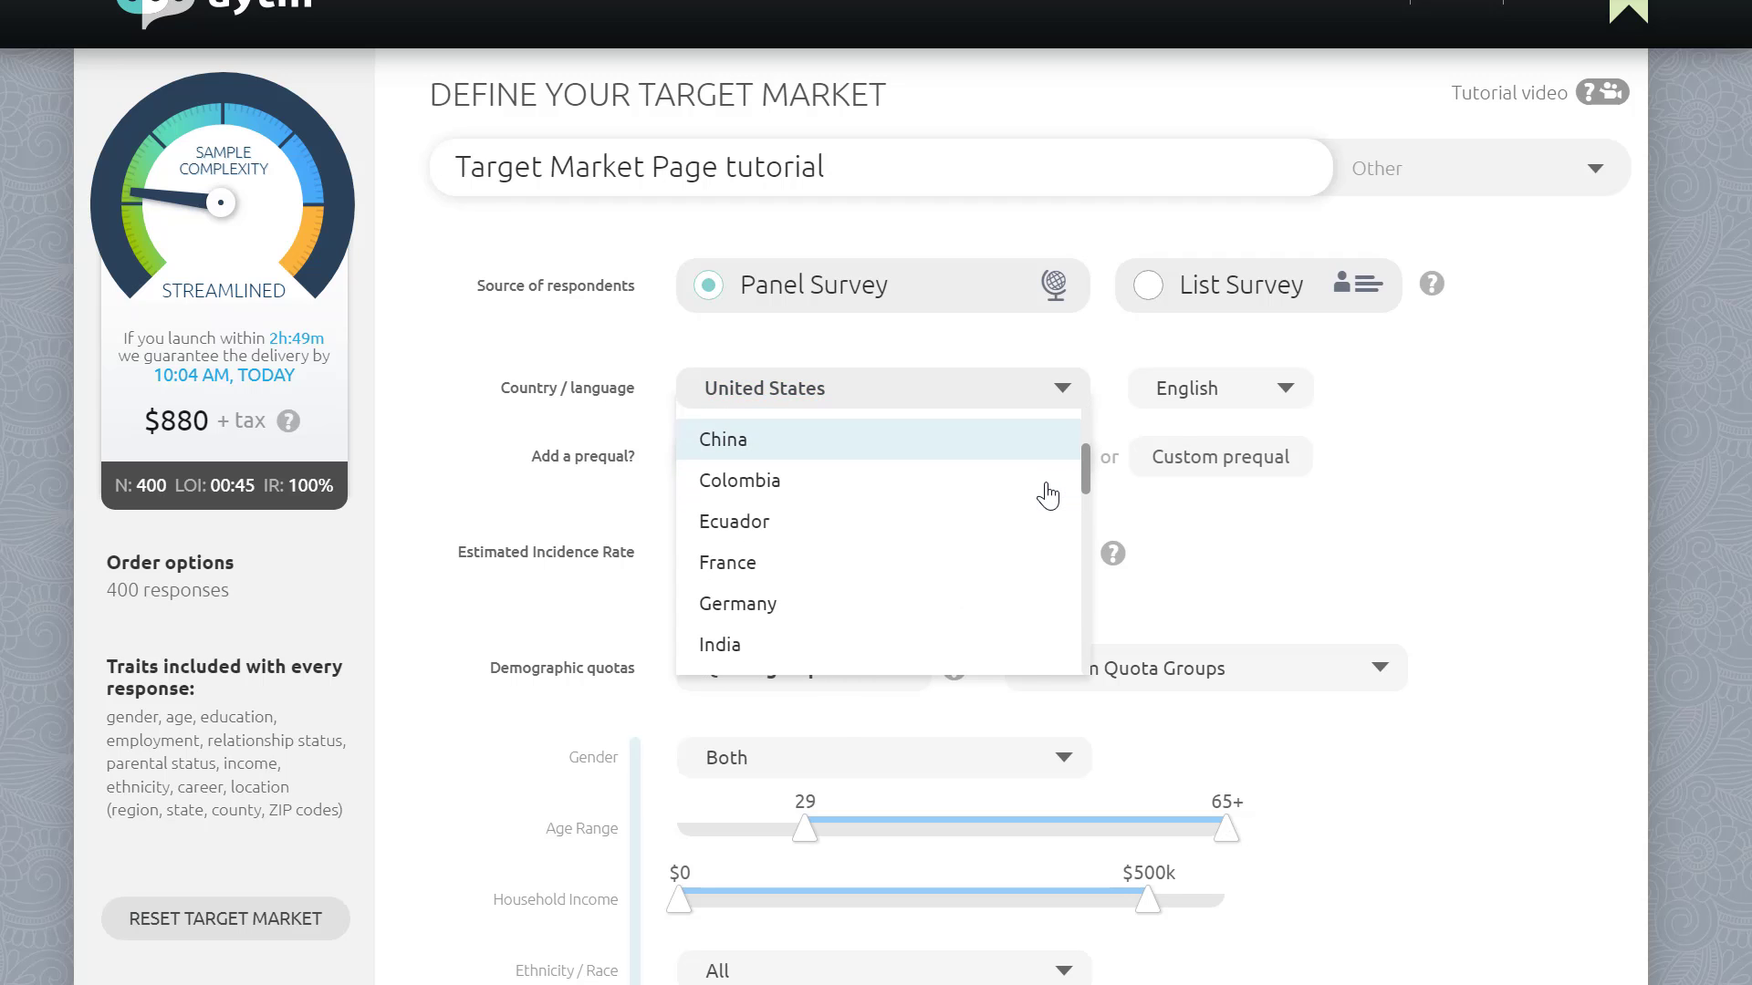
pyautogui.scroll(-3, 1049, 495)
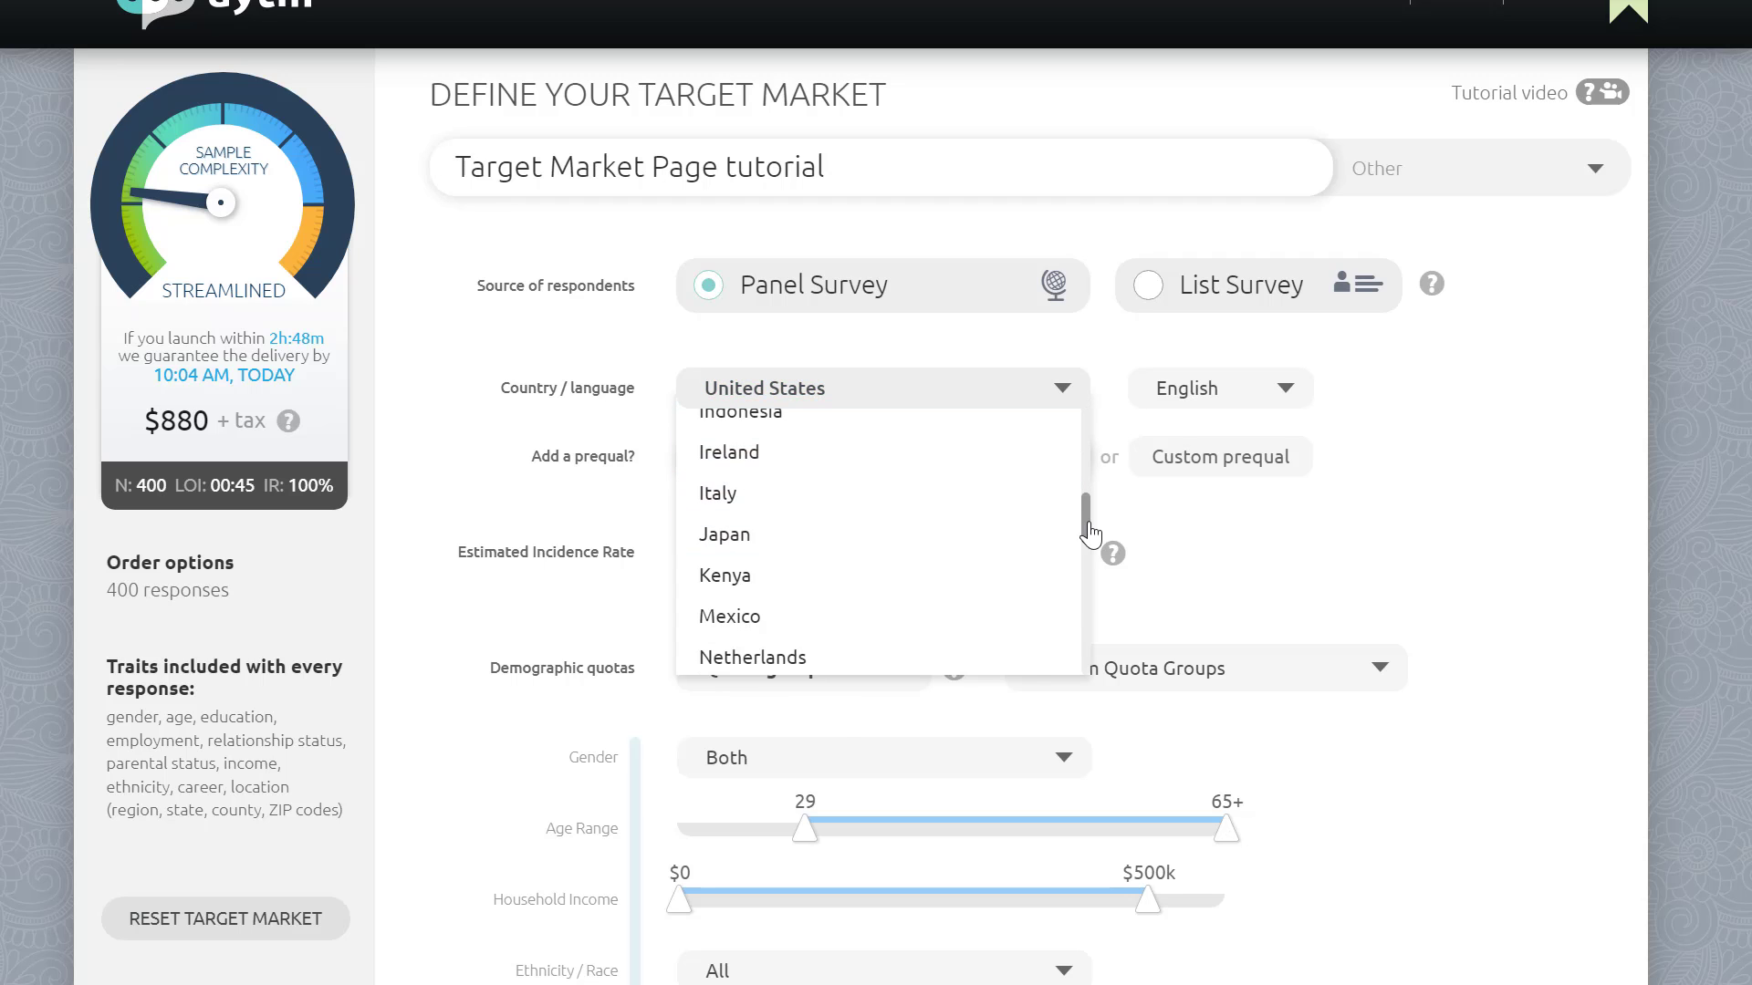
pyautogui.moveTo(1089, 531); pyautogui.dragTo(1081, 404)
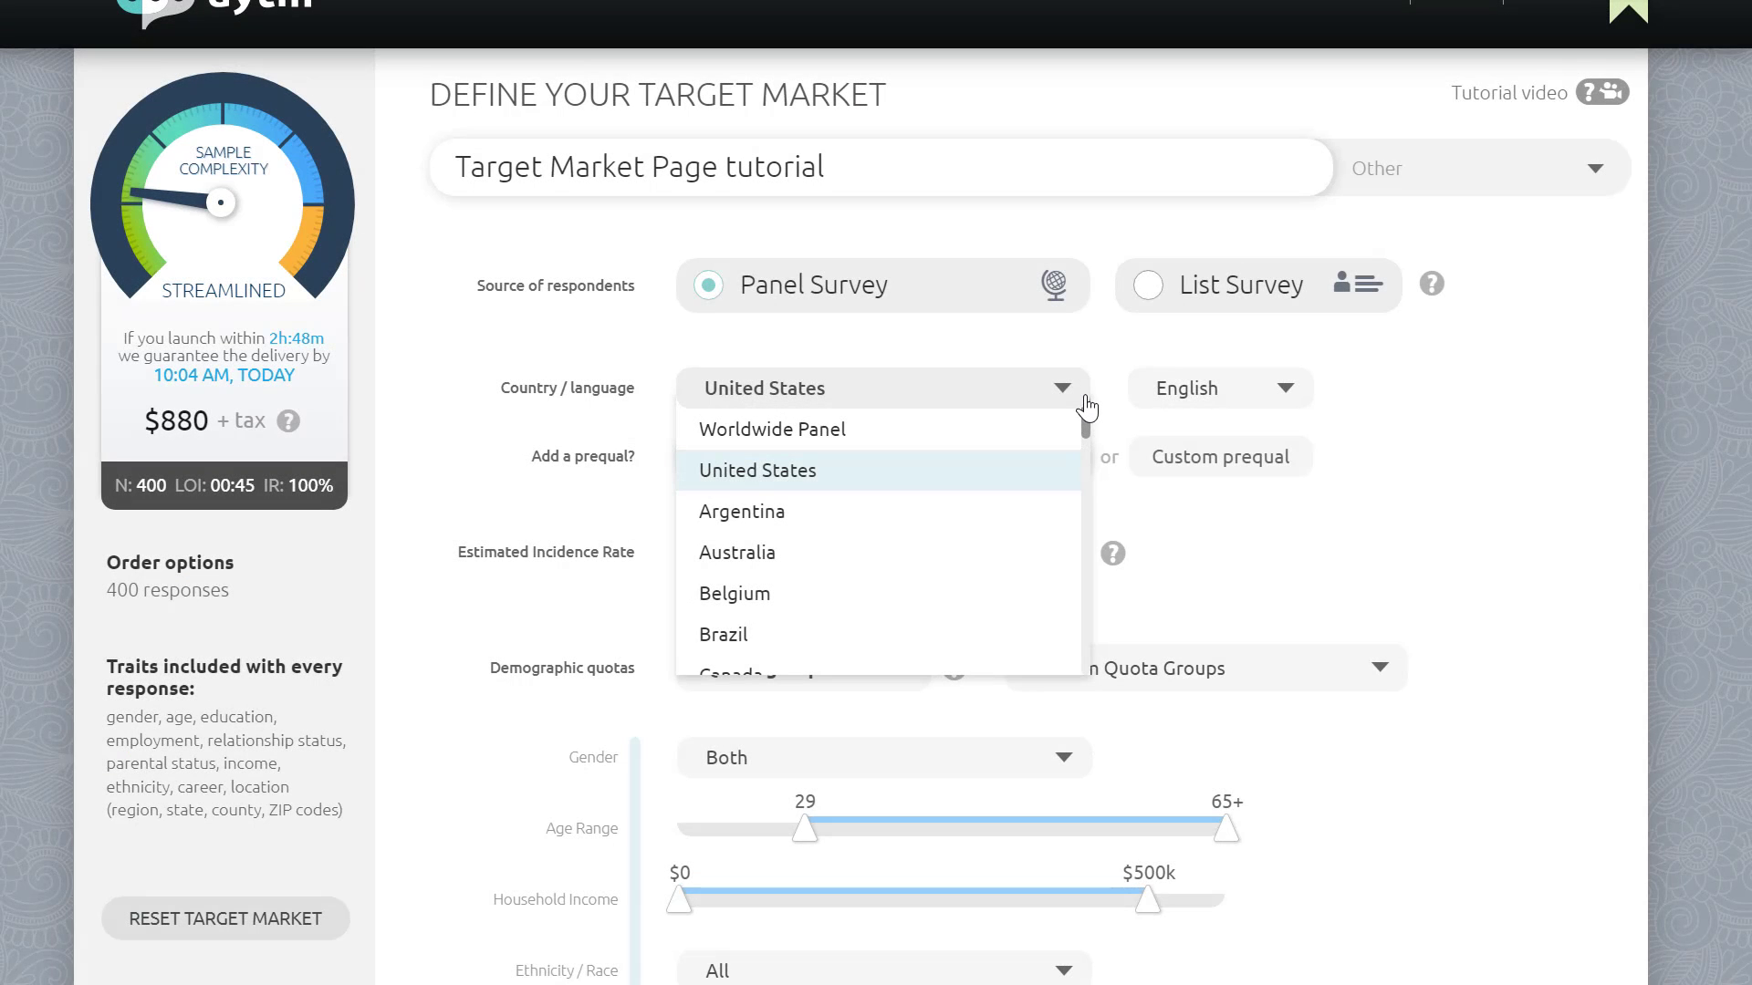
pyautogui.scroll(-1, 1025, 520)
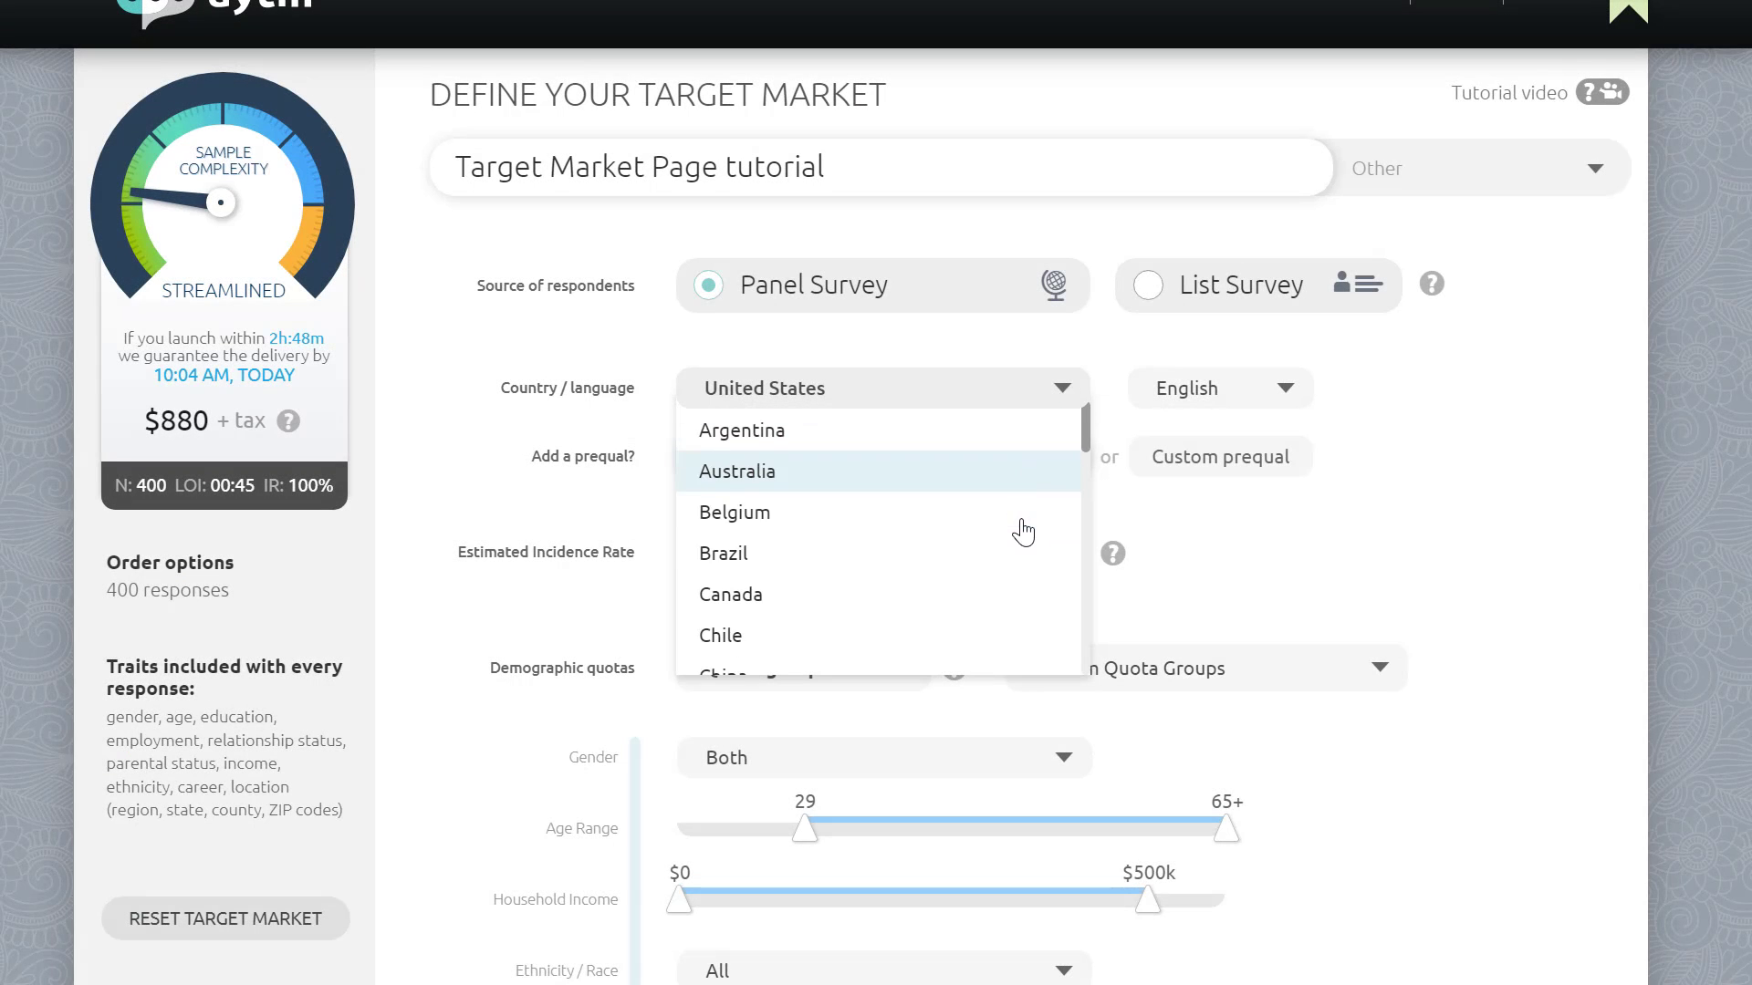
pyautogui.click(974, 501)
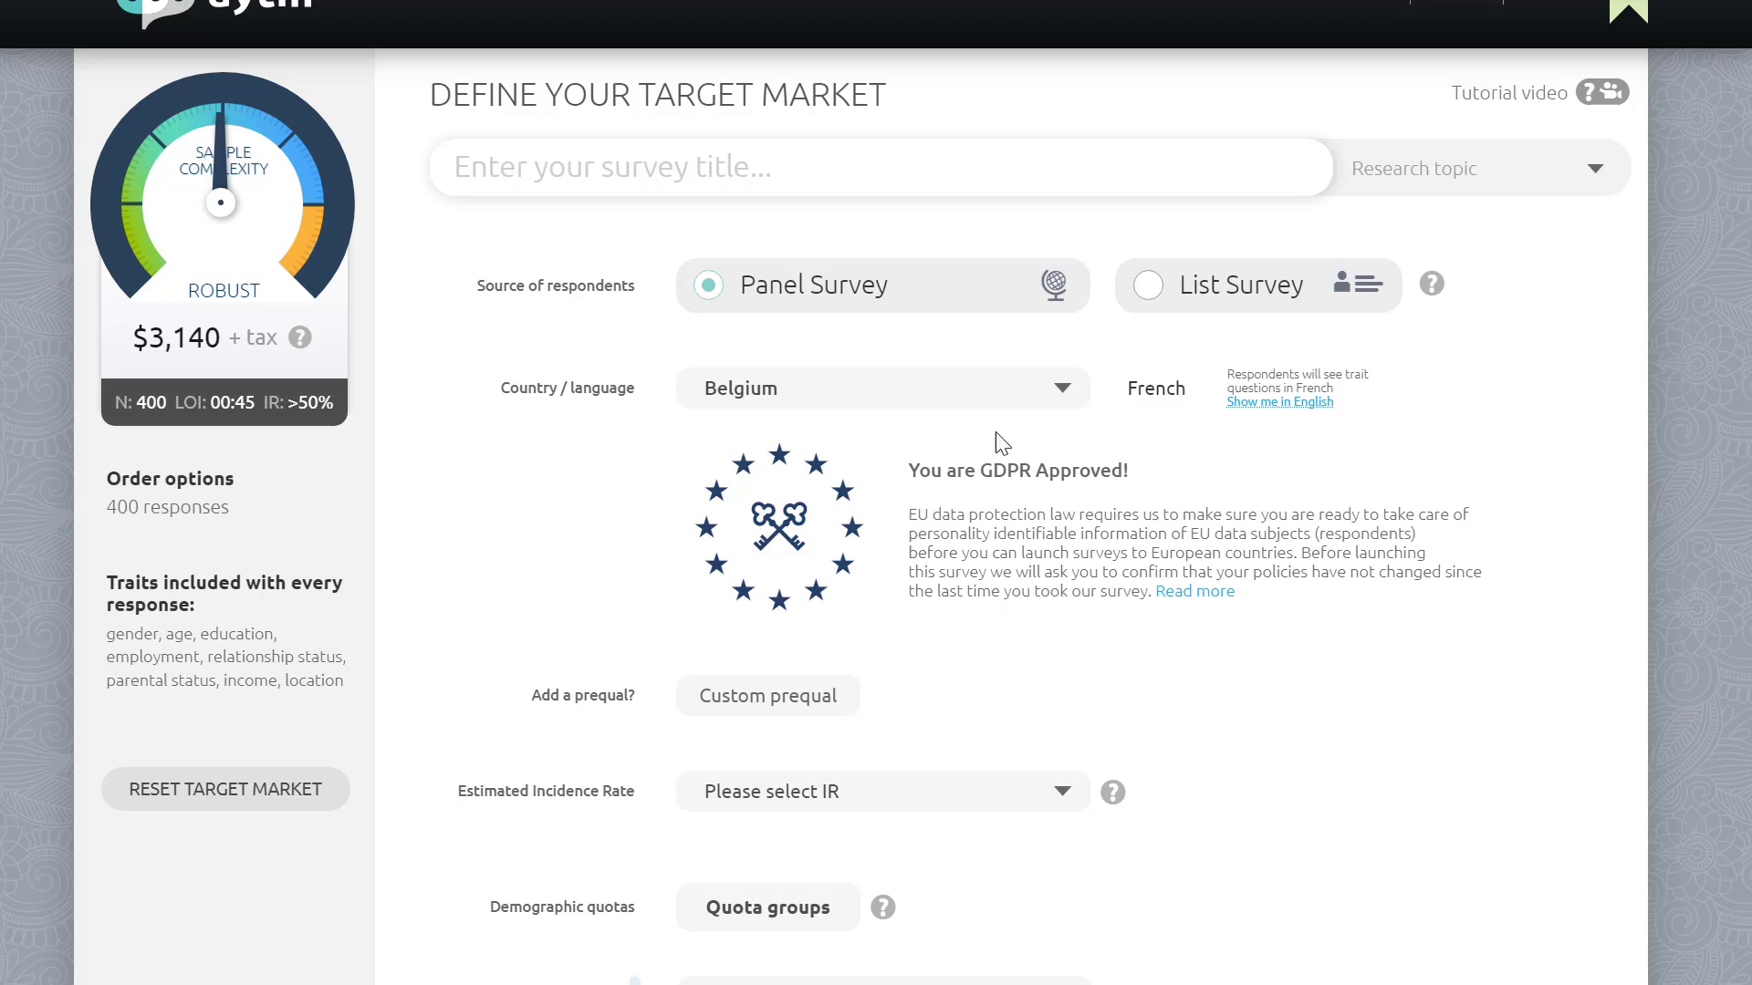
# Step: Set the country back to United States and the language to Spanish (US)
pyautogui.click(1058, 394)
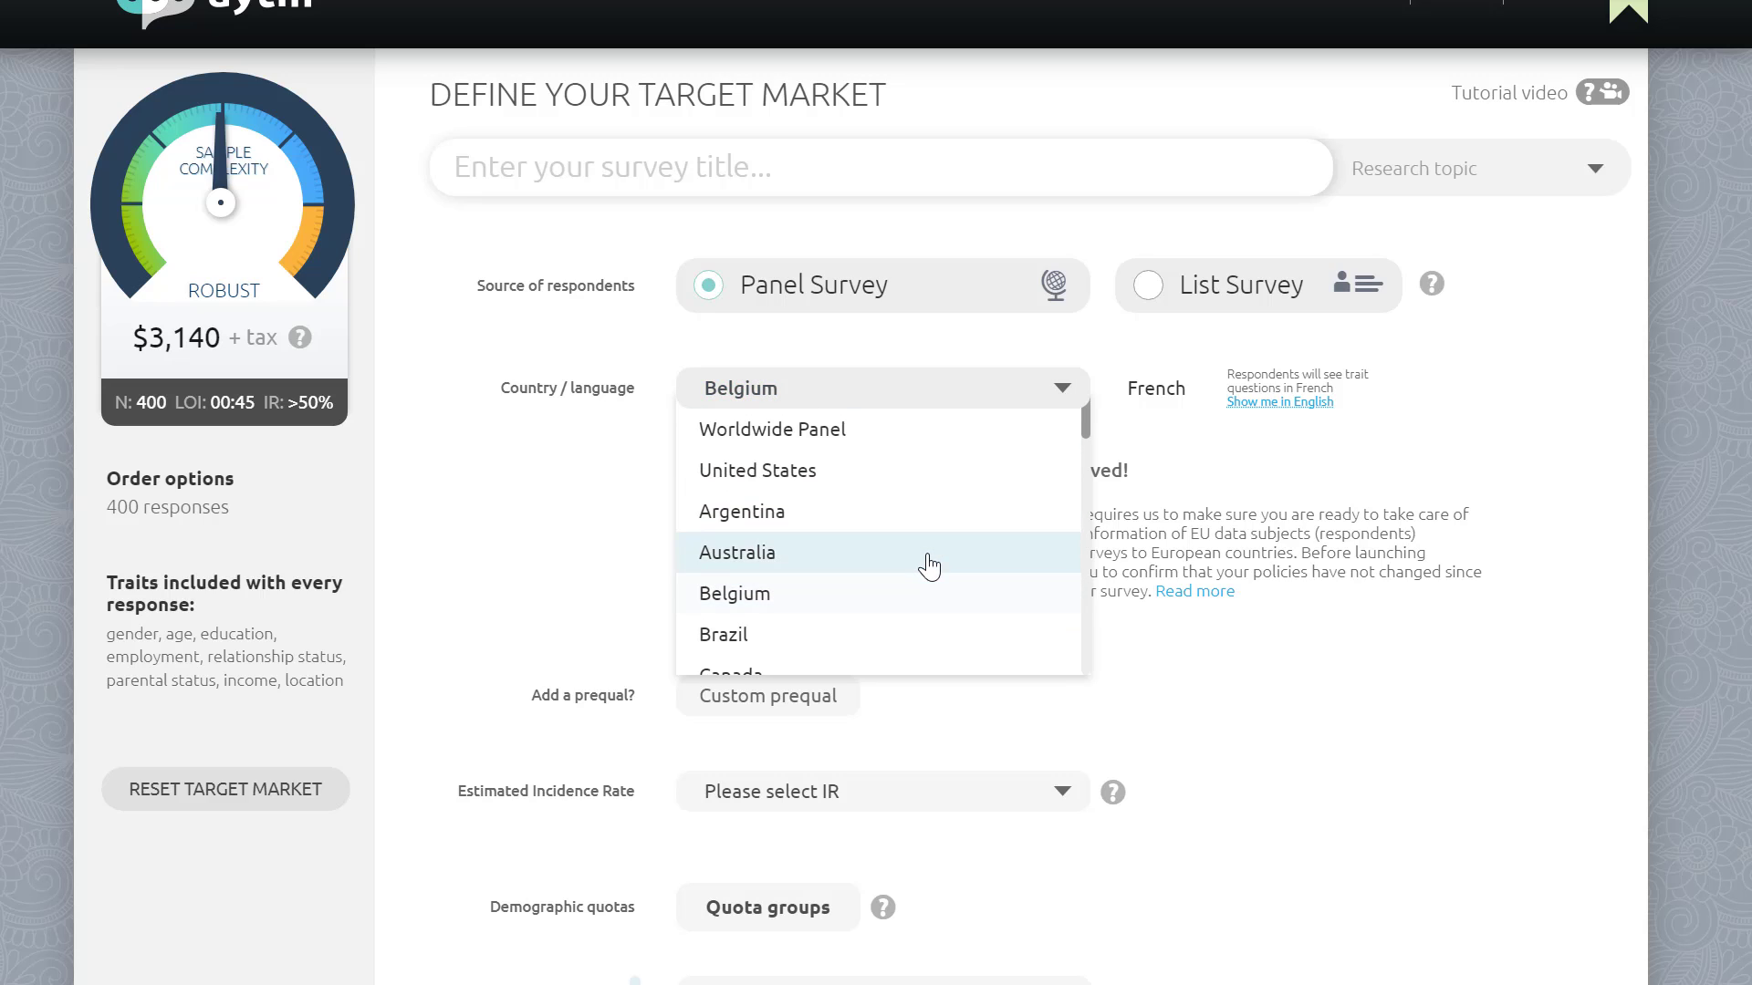
pyautogui.click(929, 492)
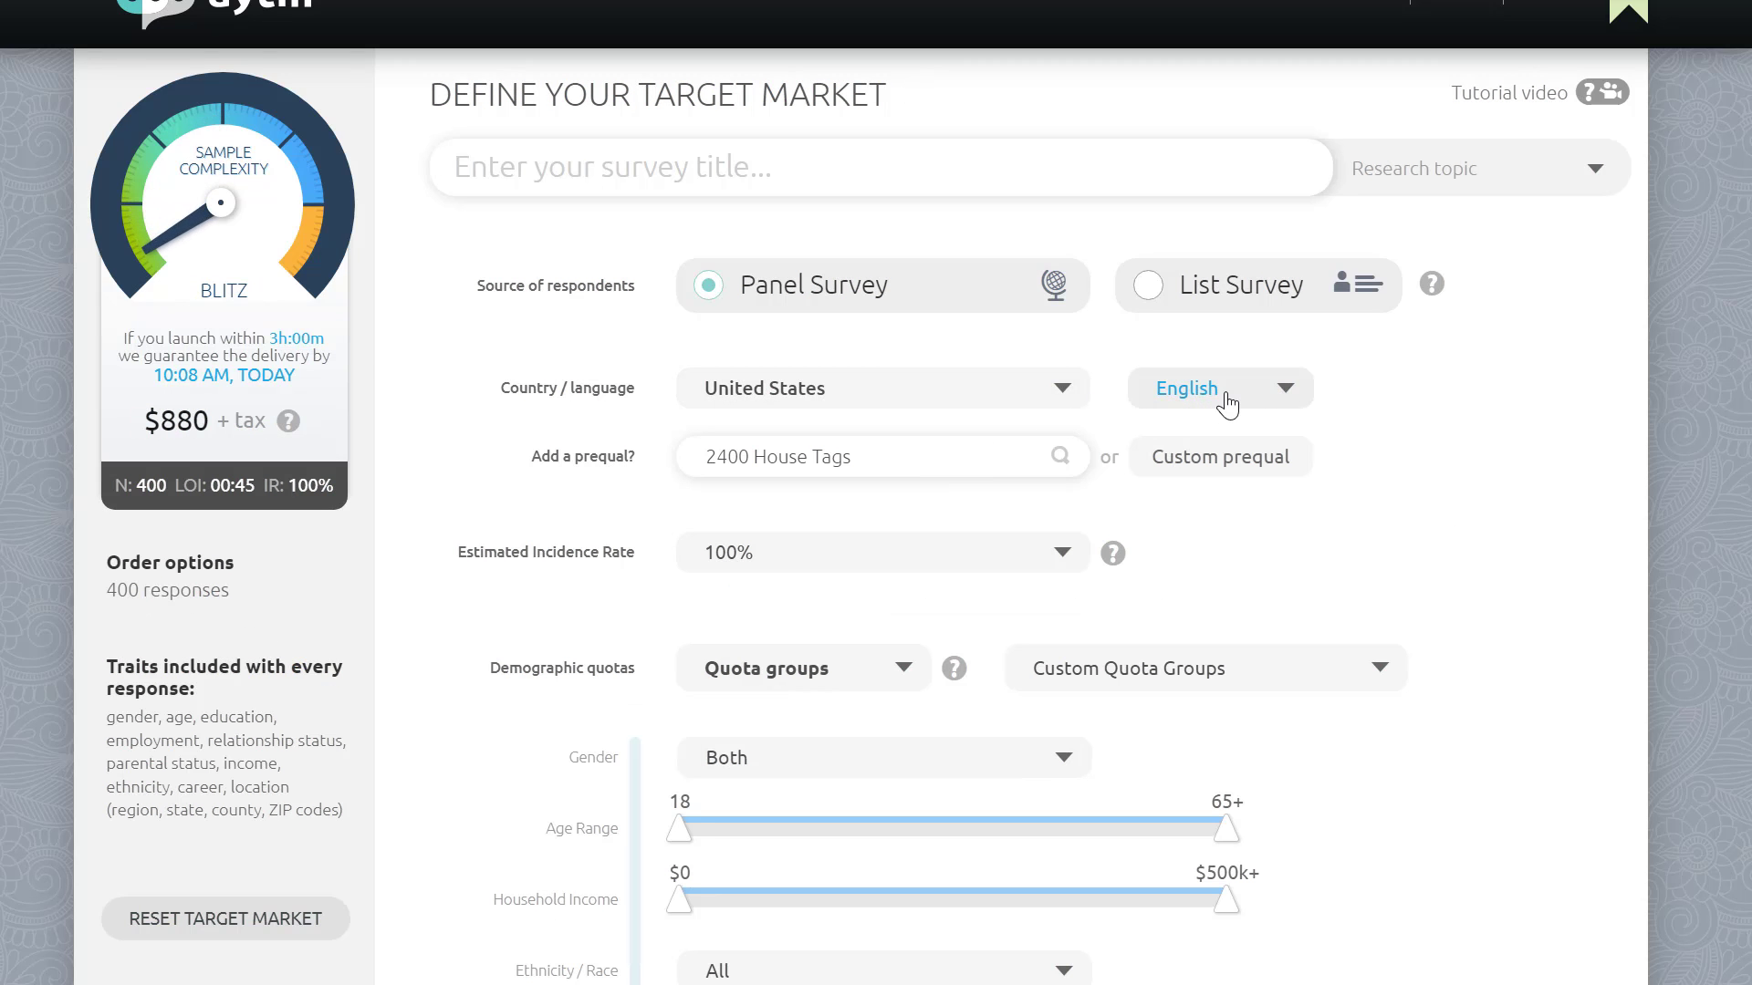
pyautogui.click(1225, 400)
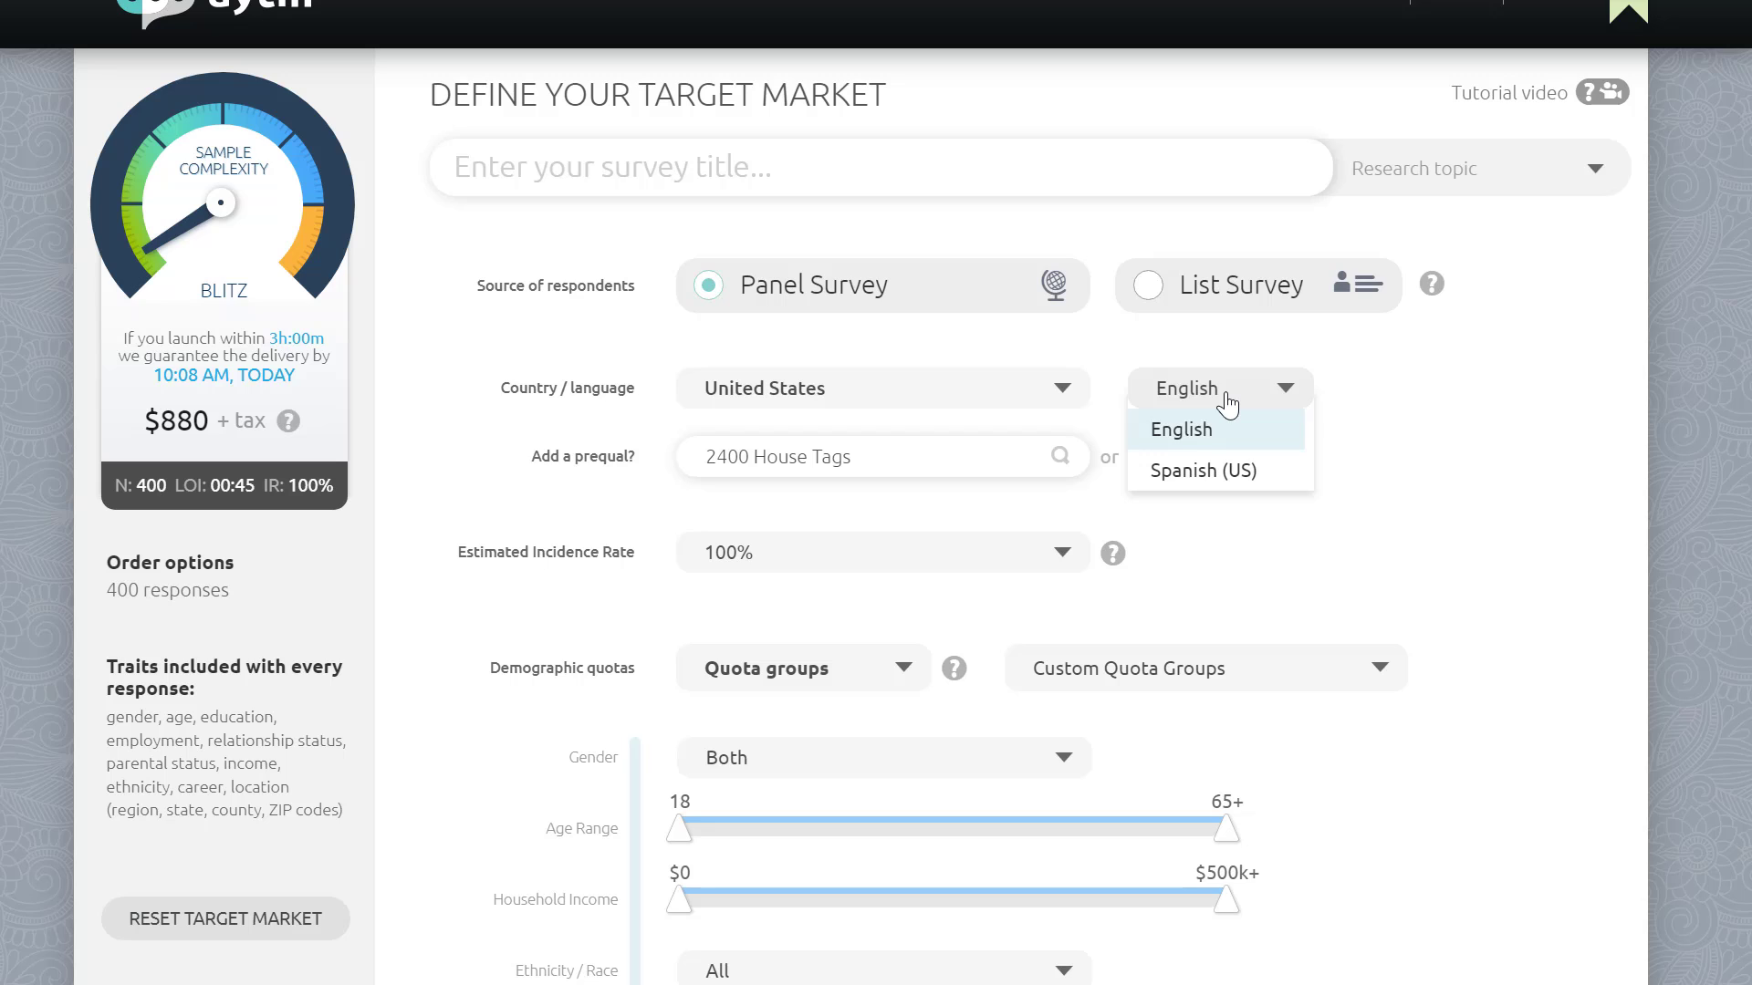
pyautogui.click(1227, 472)
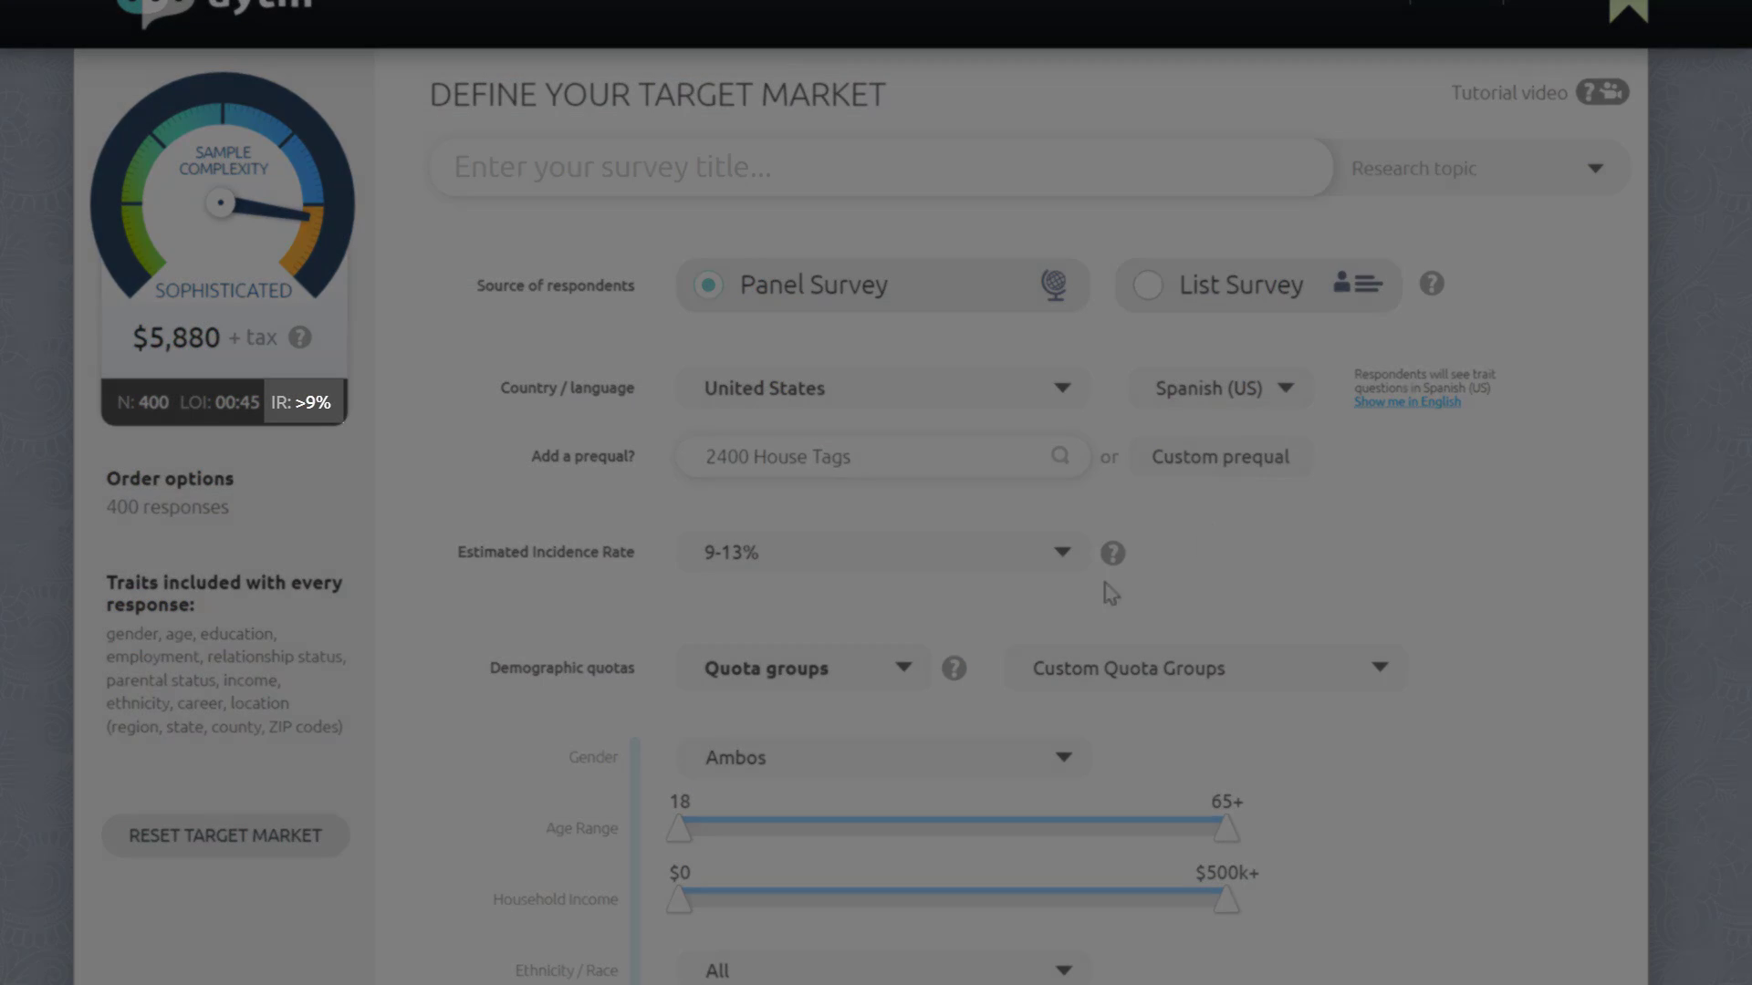
# Step: Check the gender options and switch the trait questions to display in English
pyautogui.click(931, 760)
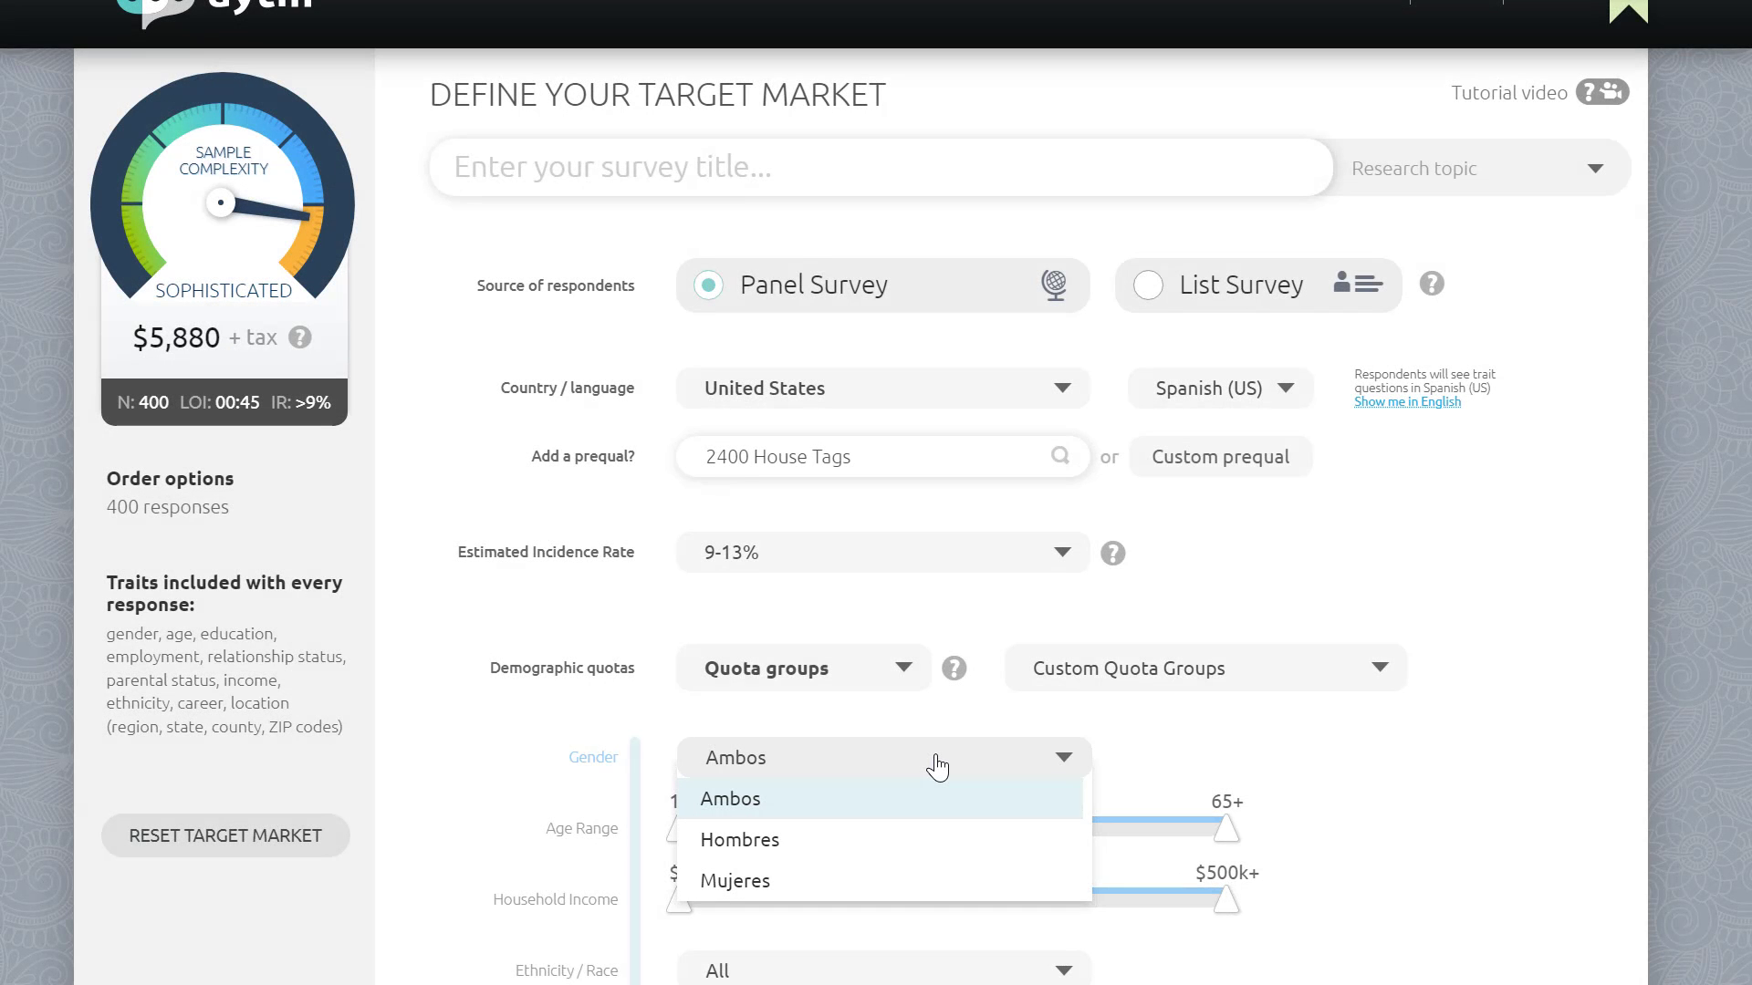
pyautogui.click(1158, 747)
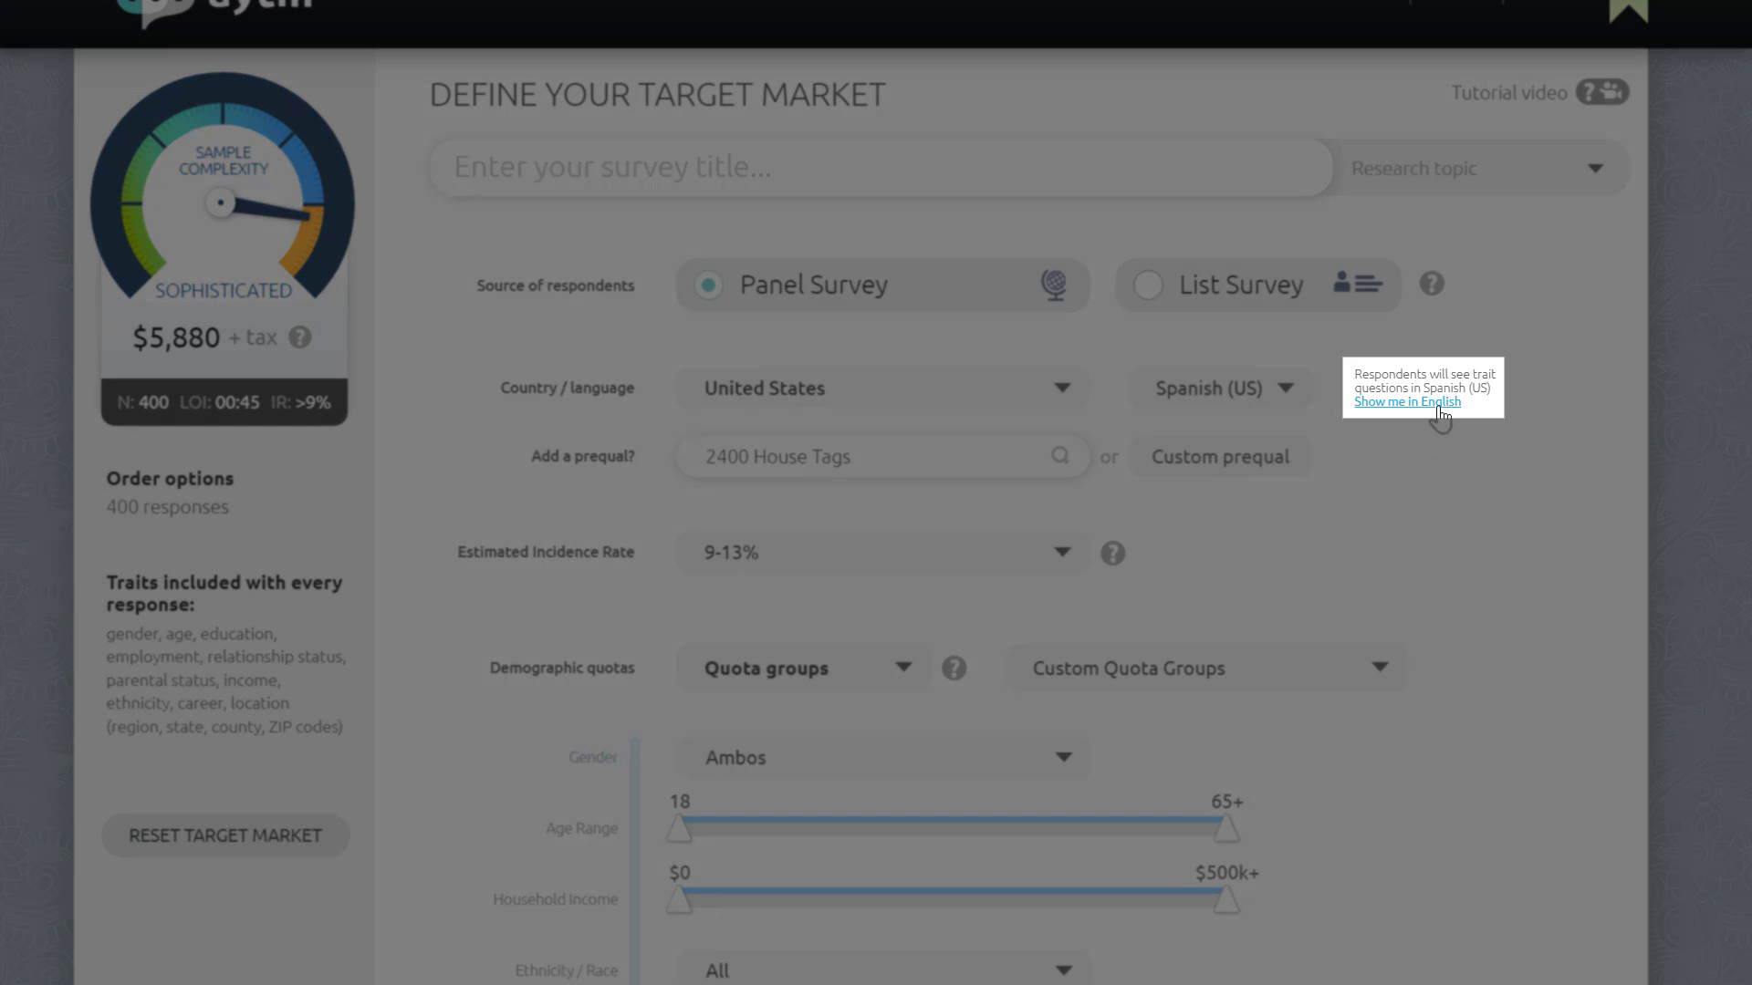
pyautogui.click(1440, 403)
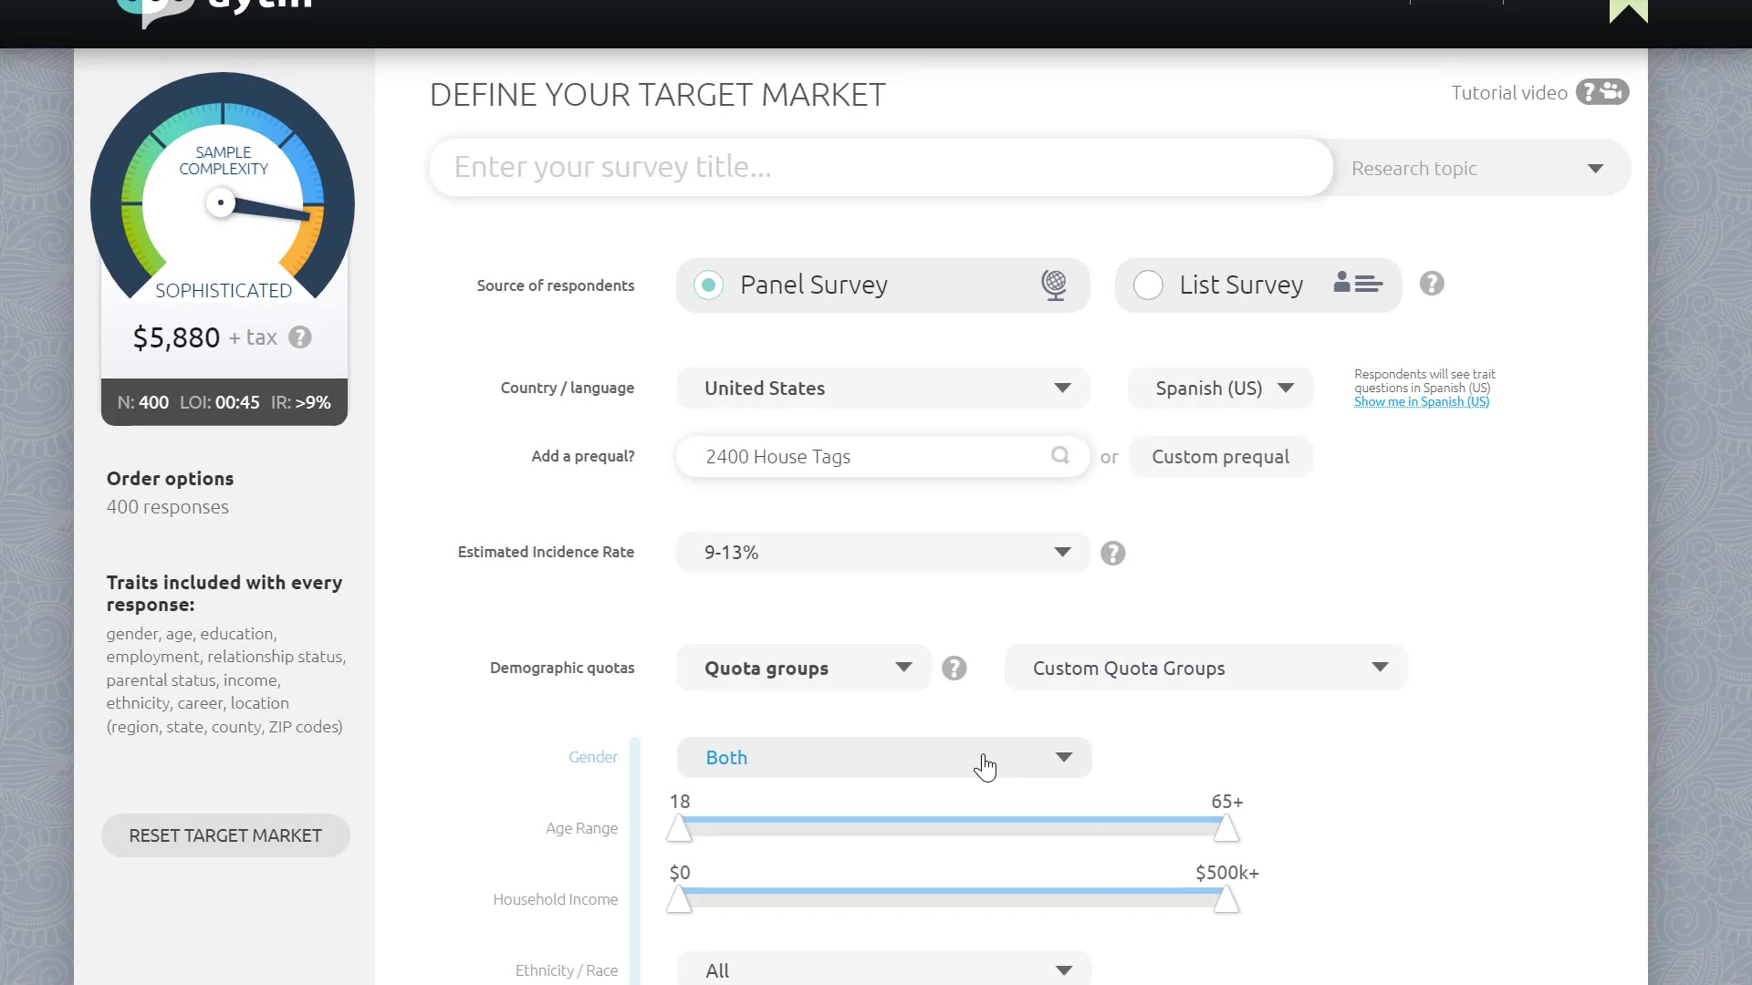
pyautogui.click(985, 768)
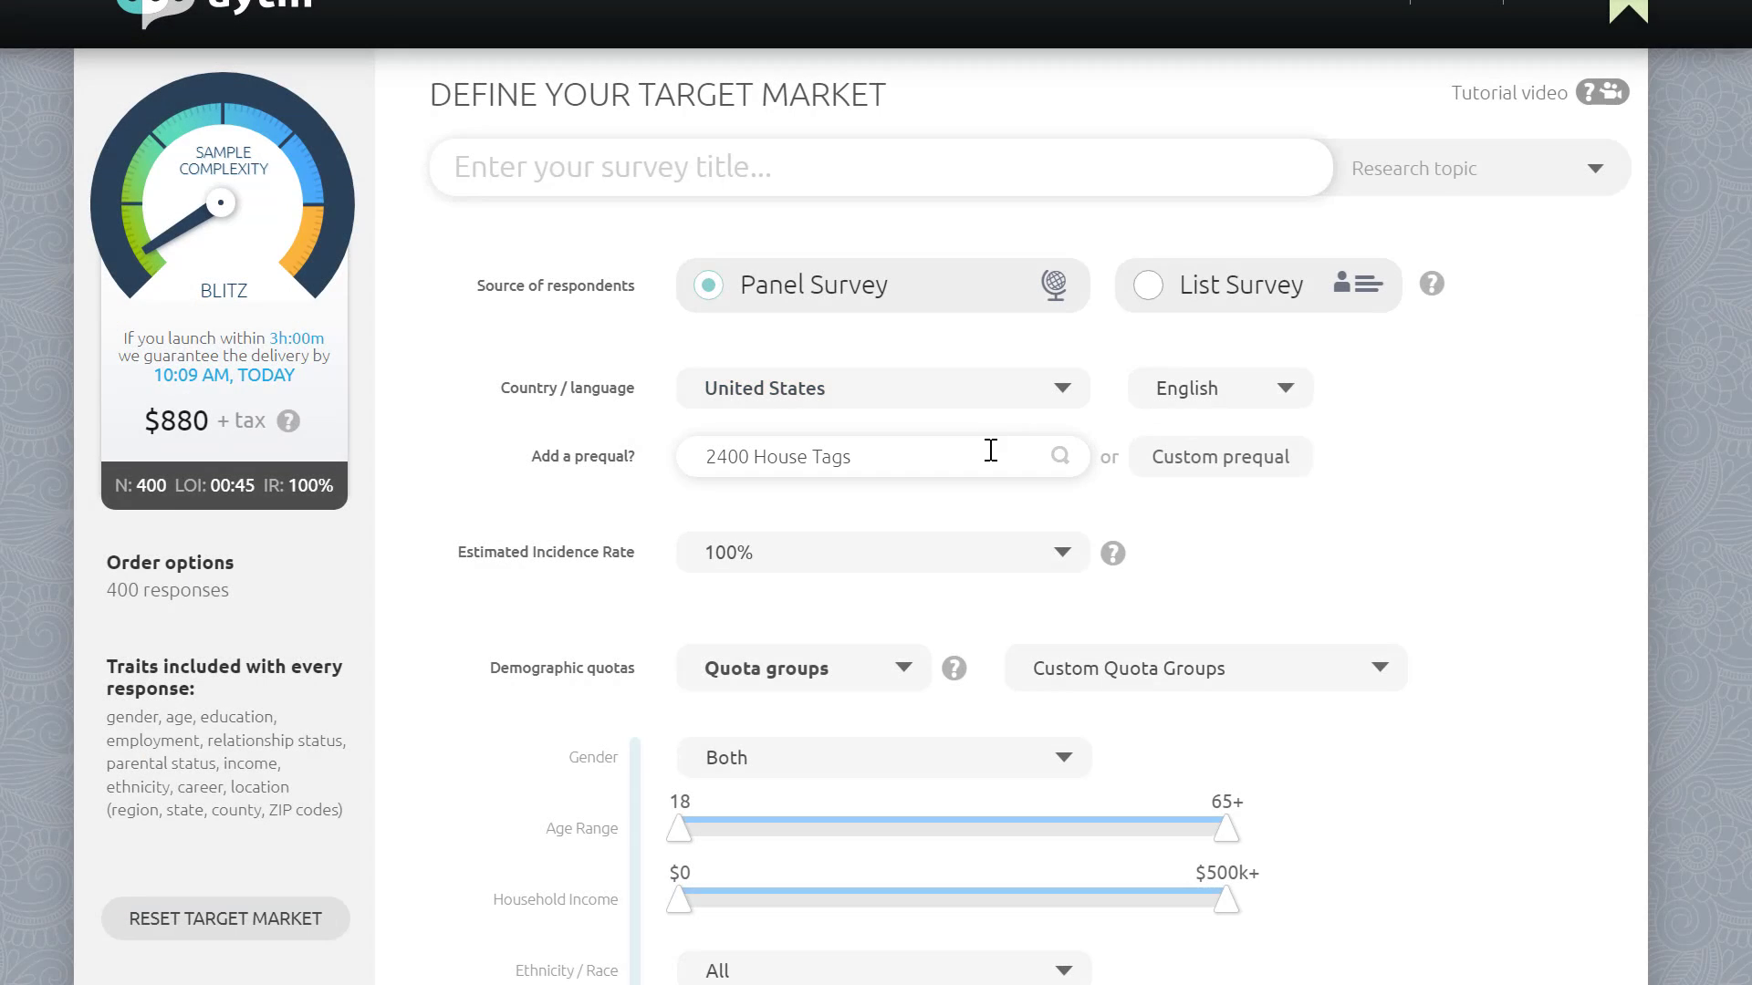
# Step: Browse the list of available prequalification questions
pyautogui.click(990, 452)
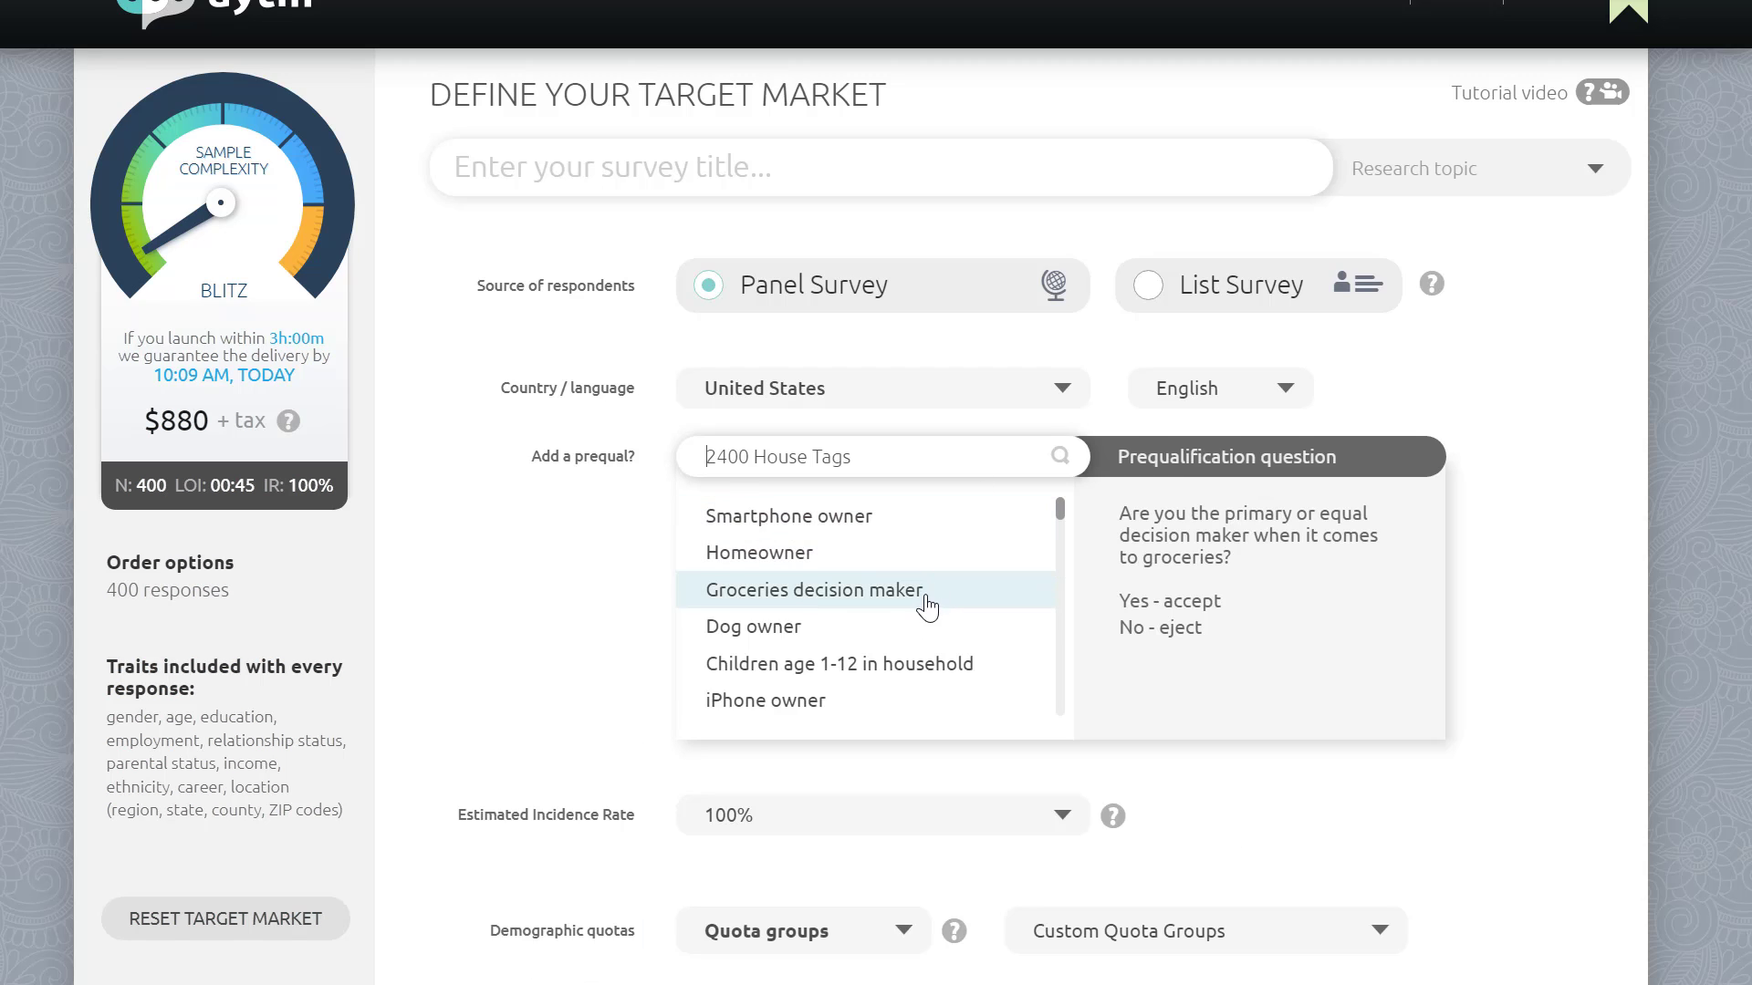
pyautogui.scroll(-1, 928, 618)
pyautogui.scroll(-3, 928, 618)
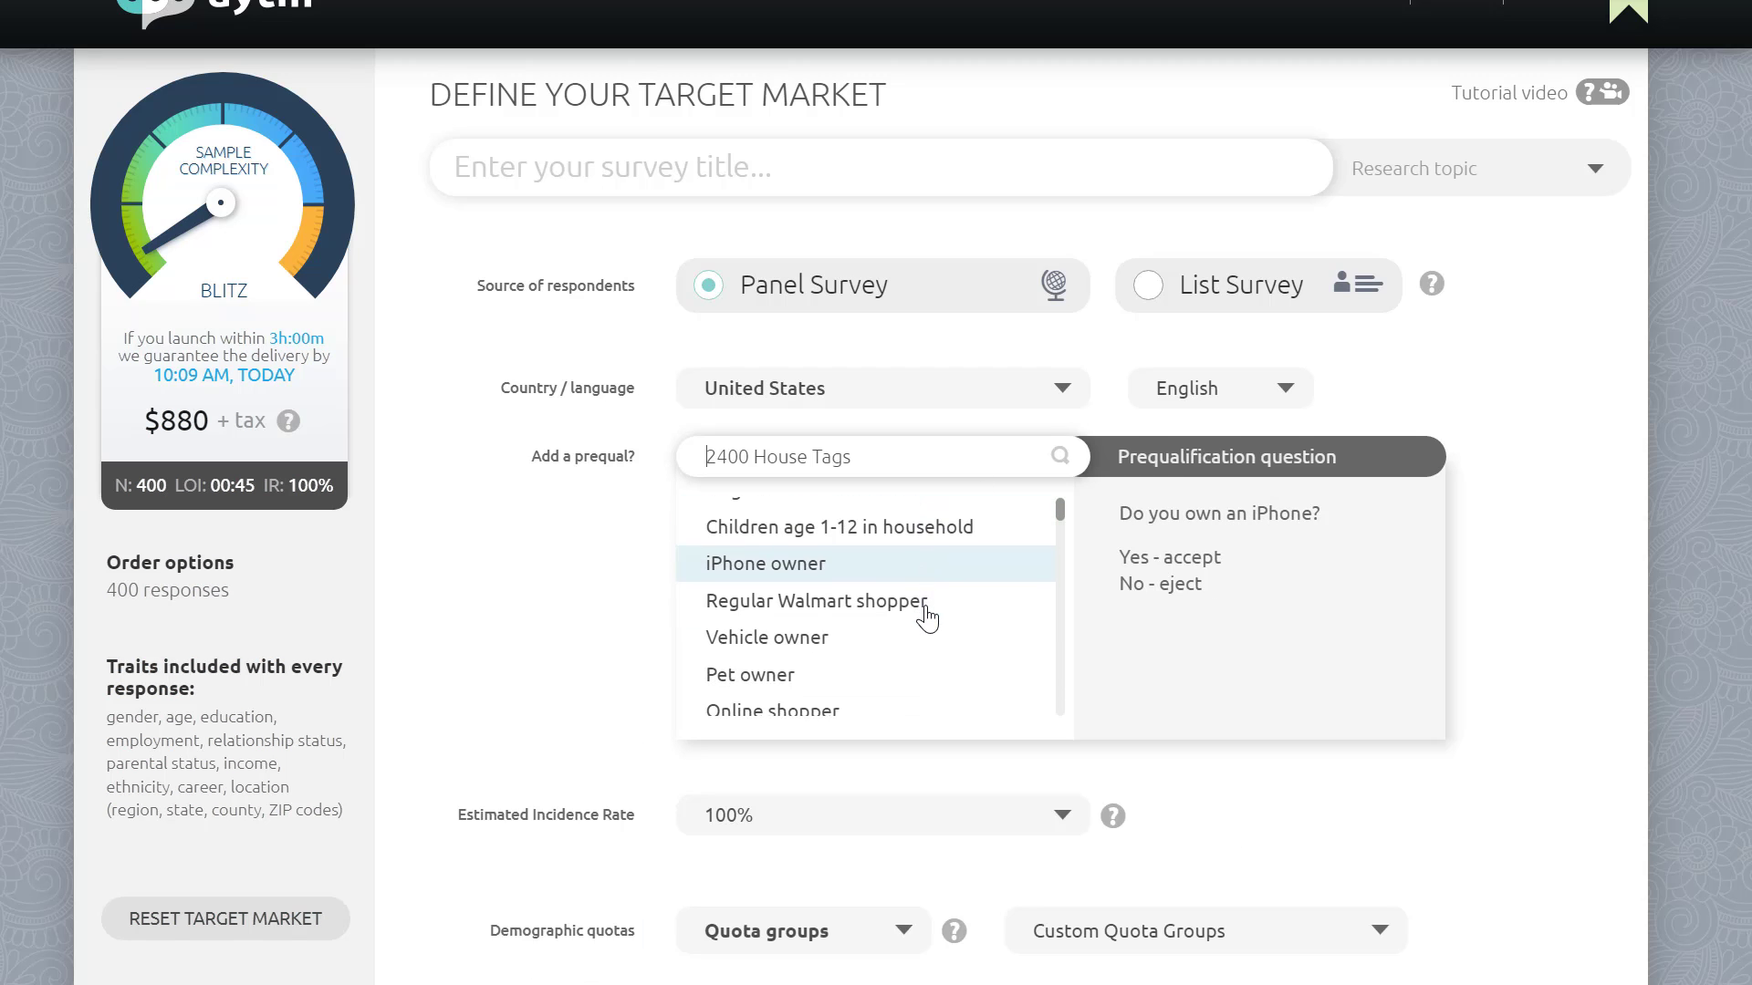
pyautogui.scroll(-3, 928, 619)
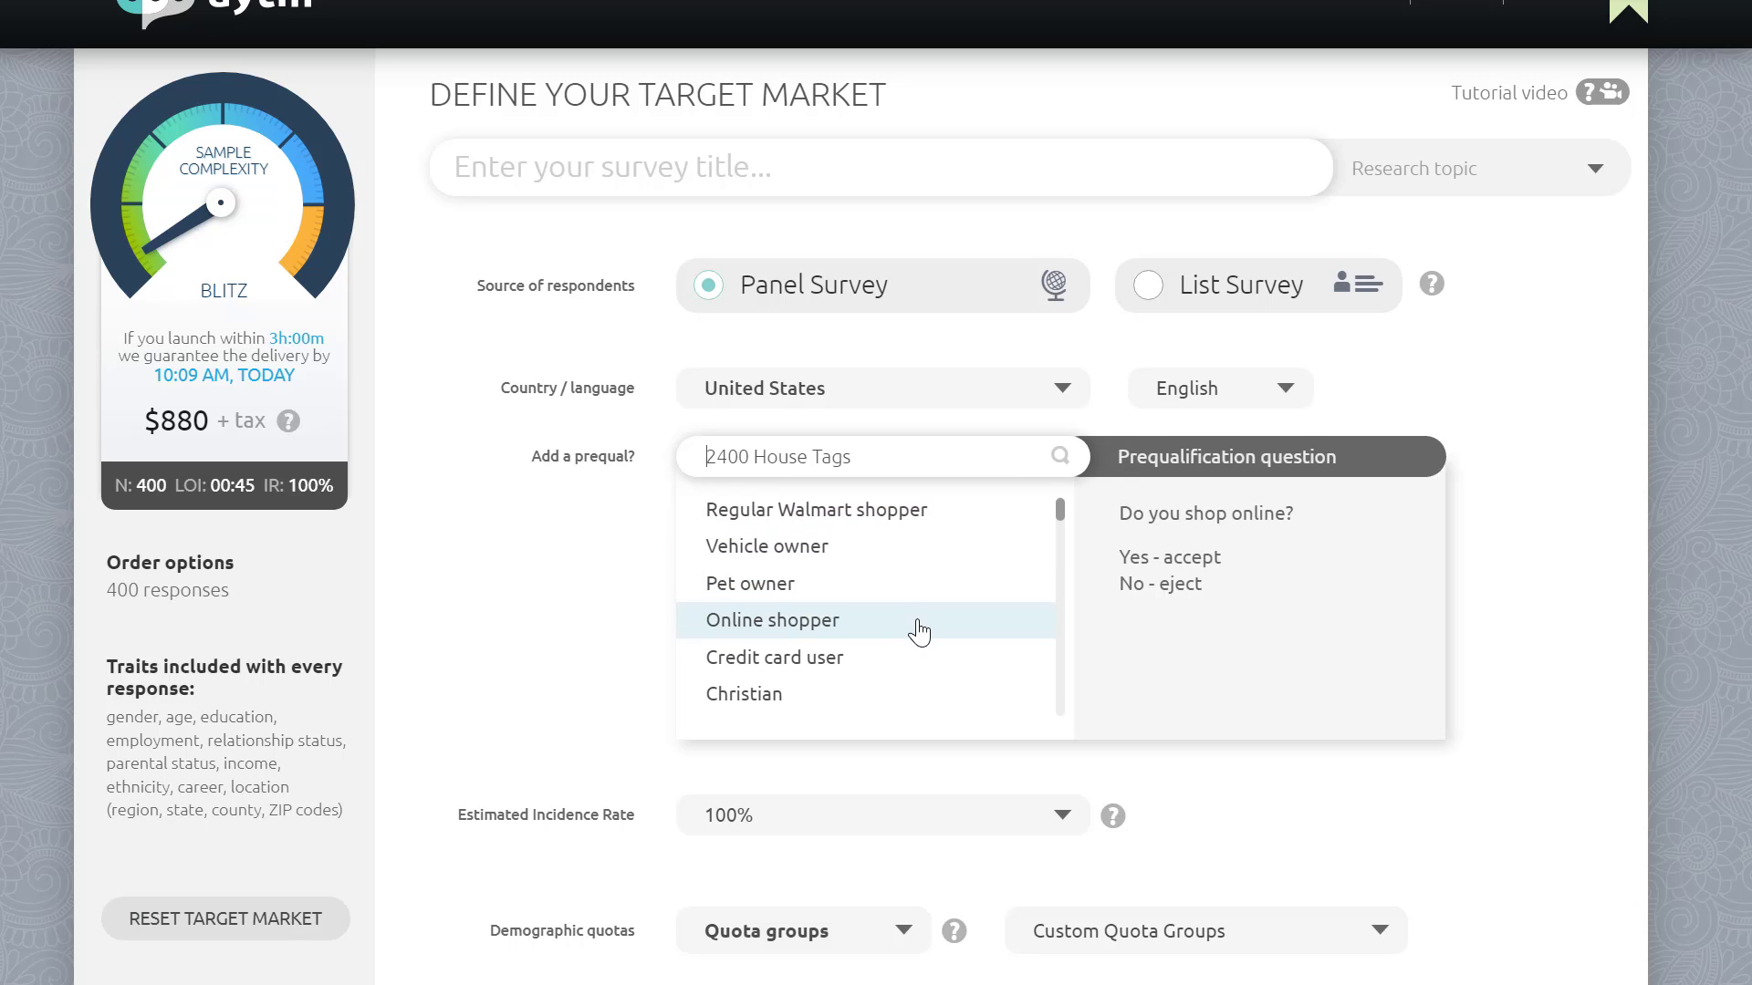
pyautogui.scroll(-4, 917, 638)
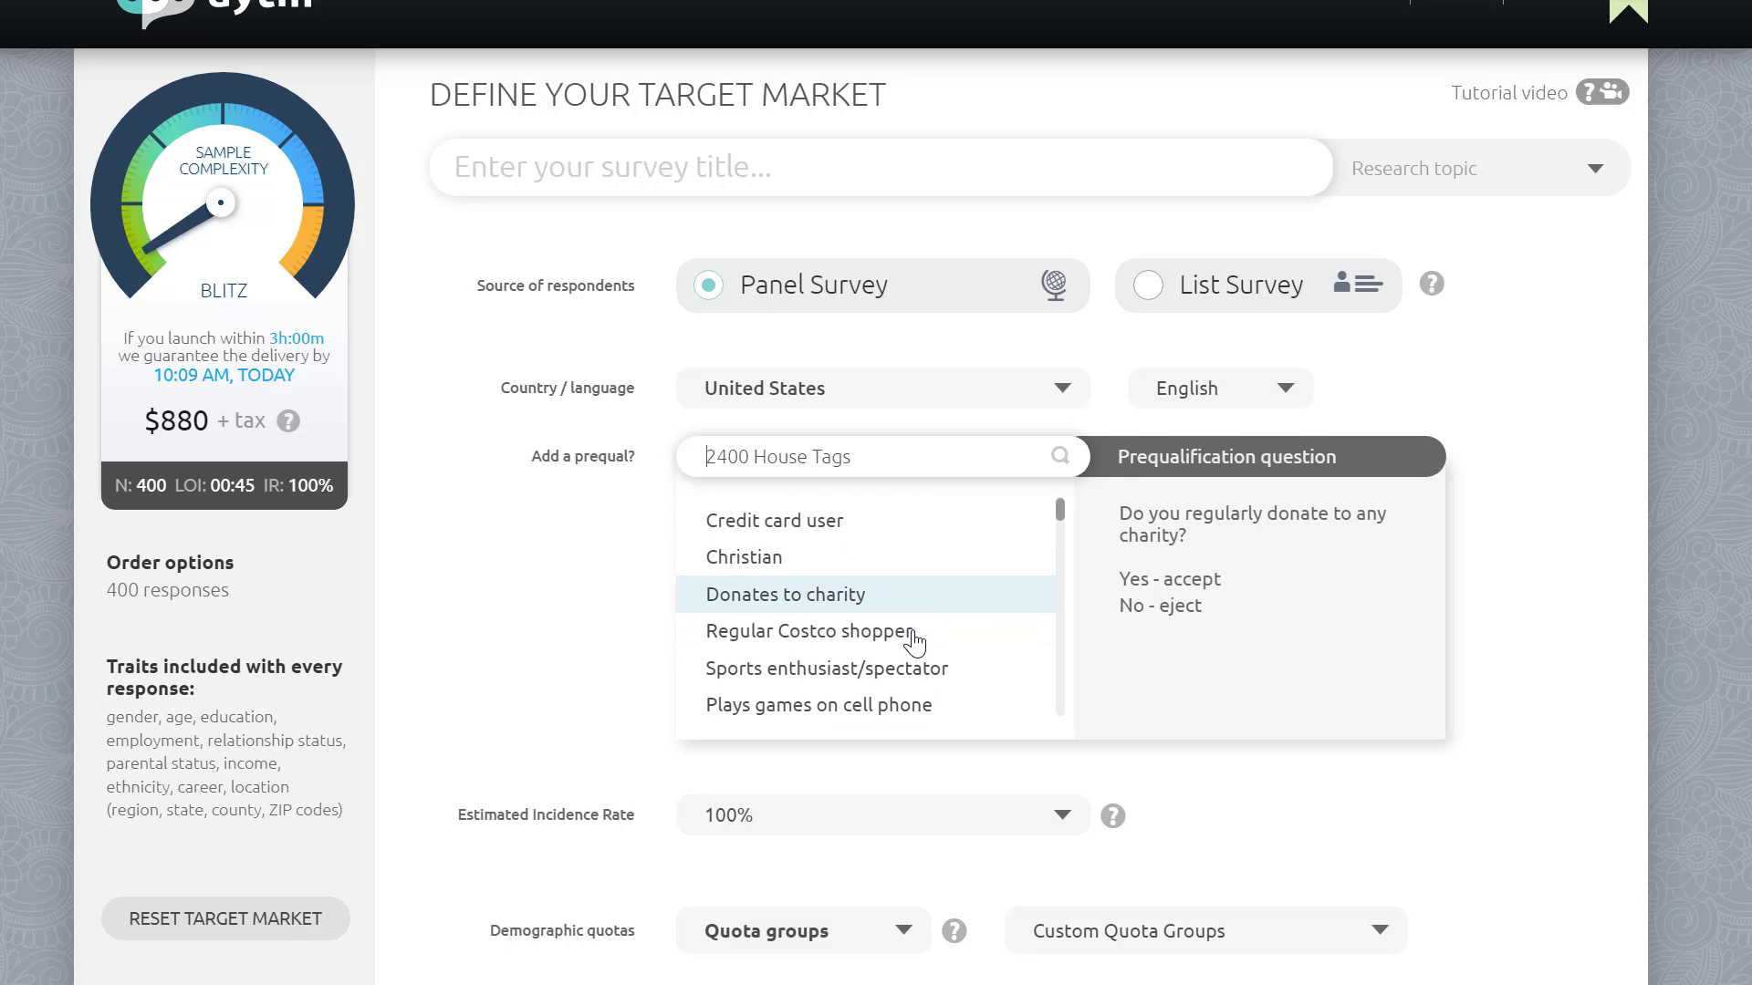
pyautogui.scroll(-3, 915, 644)
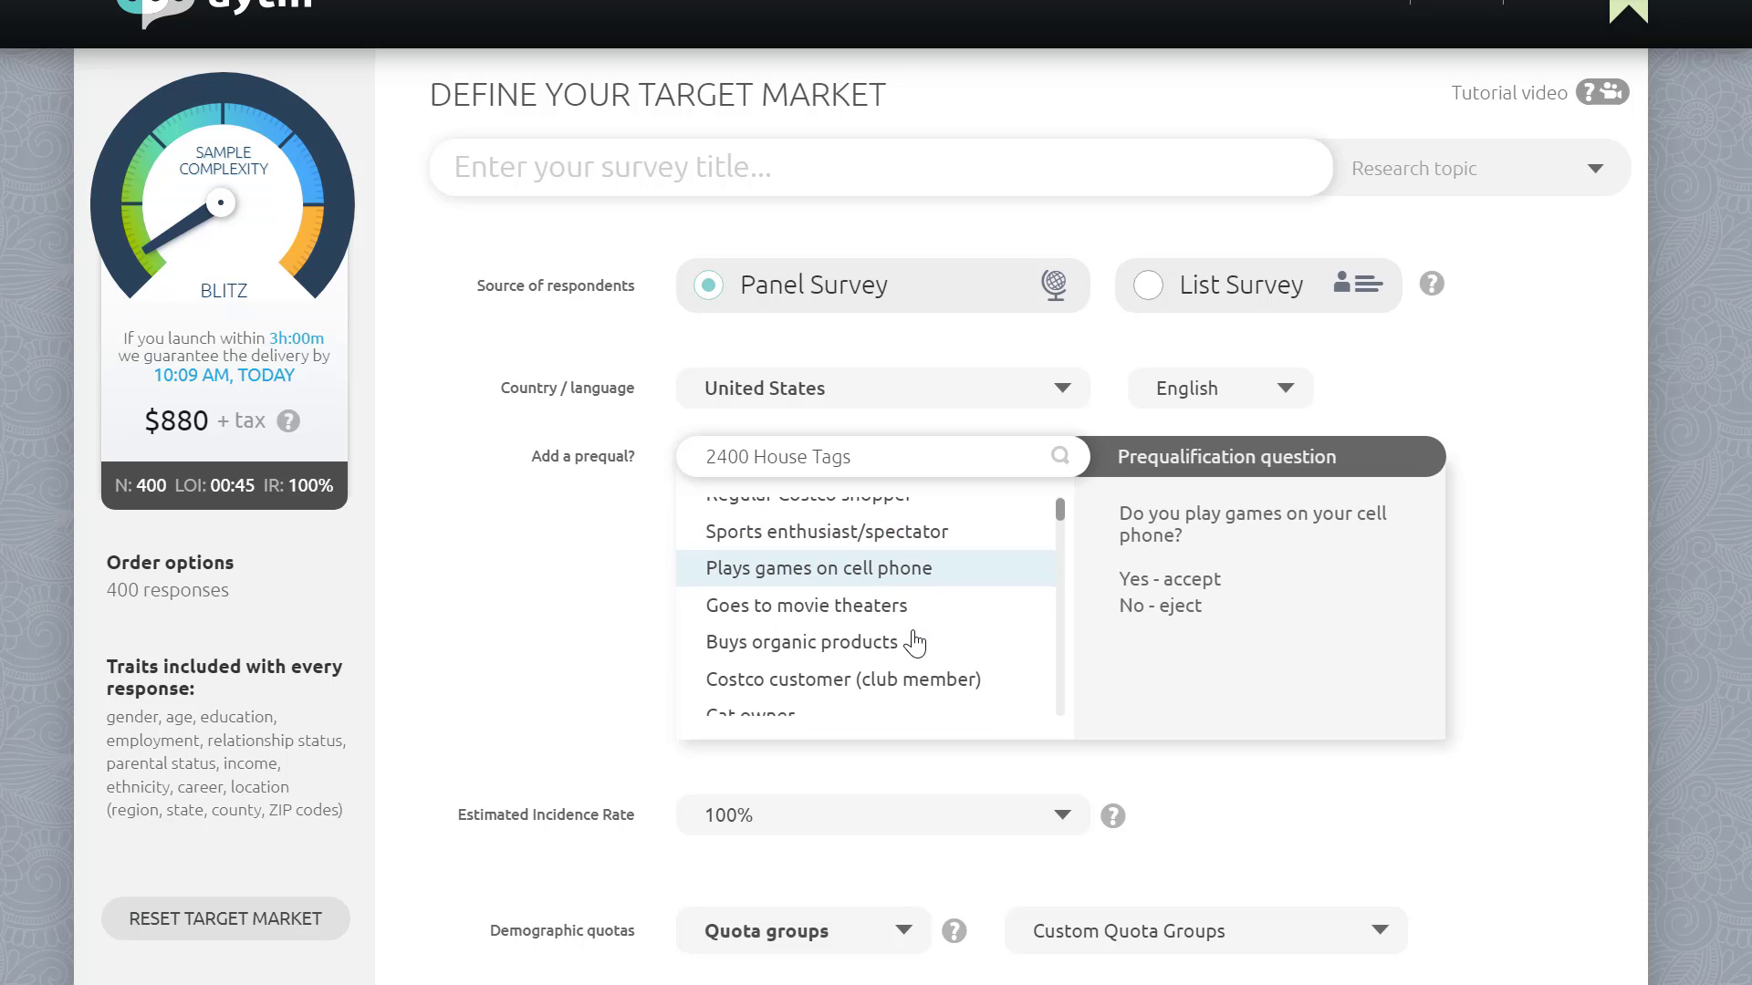
pyautogui.scroll(-4, 915, 643)
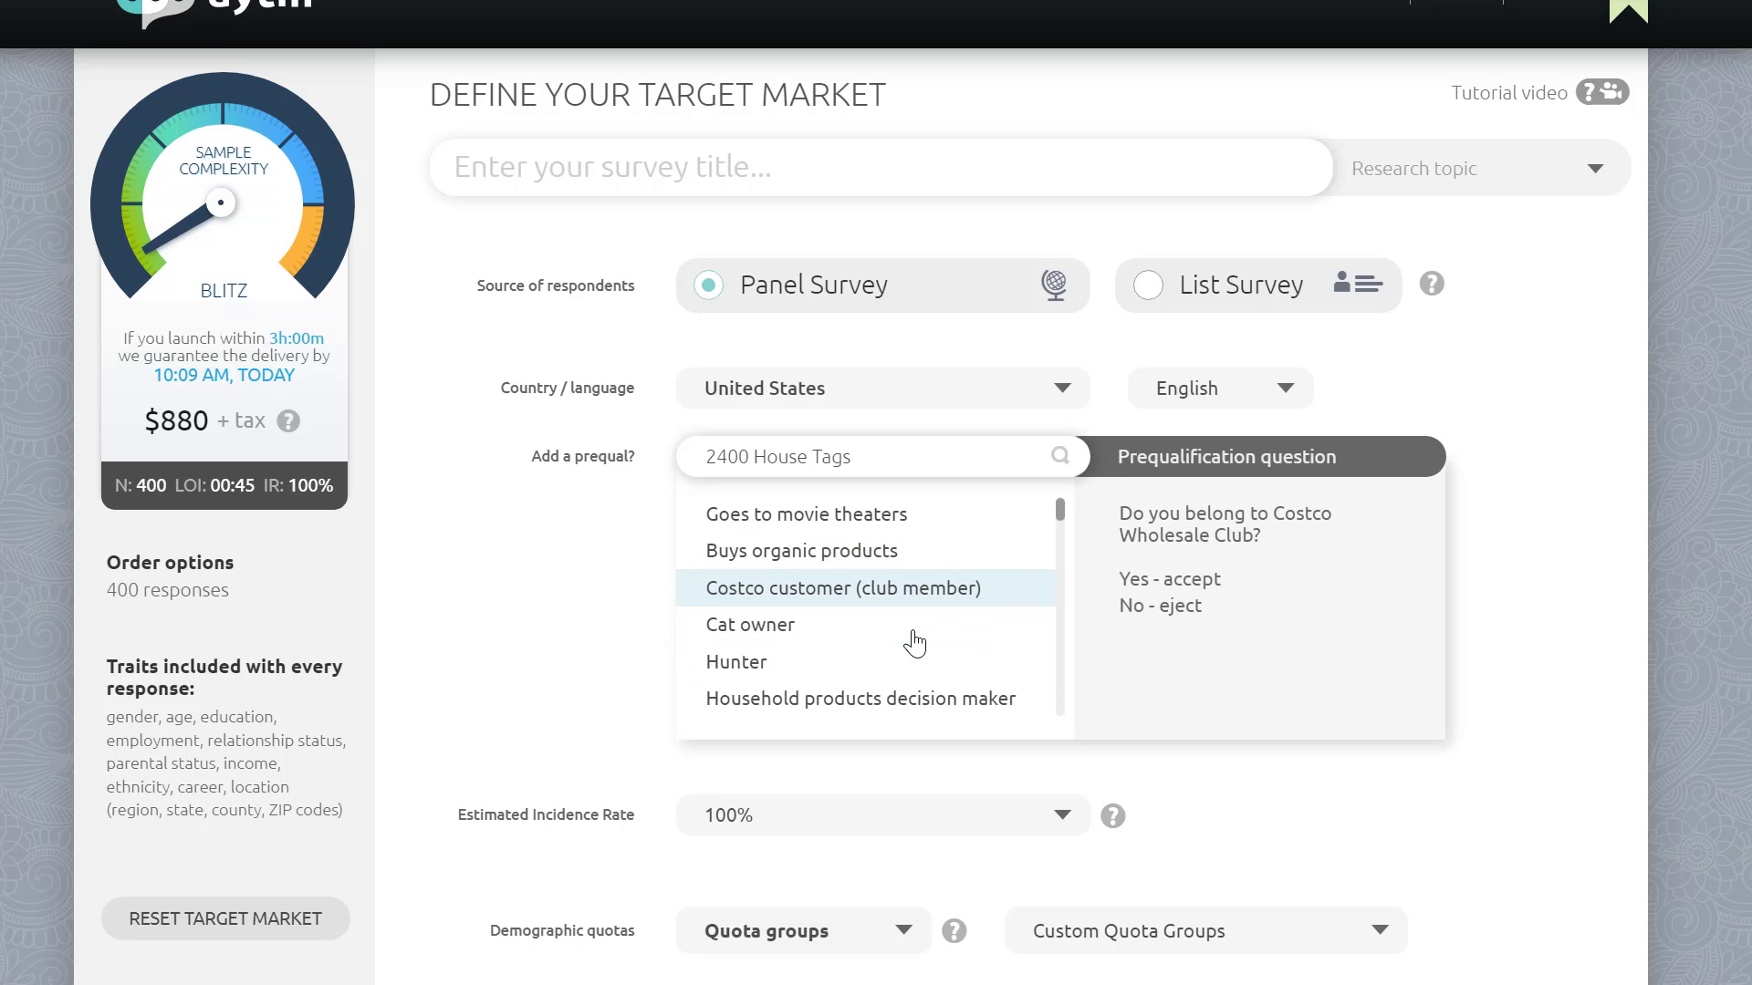
pyautogui.scroll(-2, 913, 643)
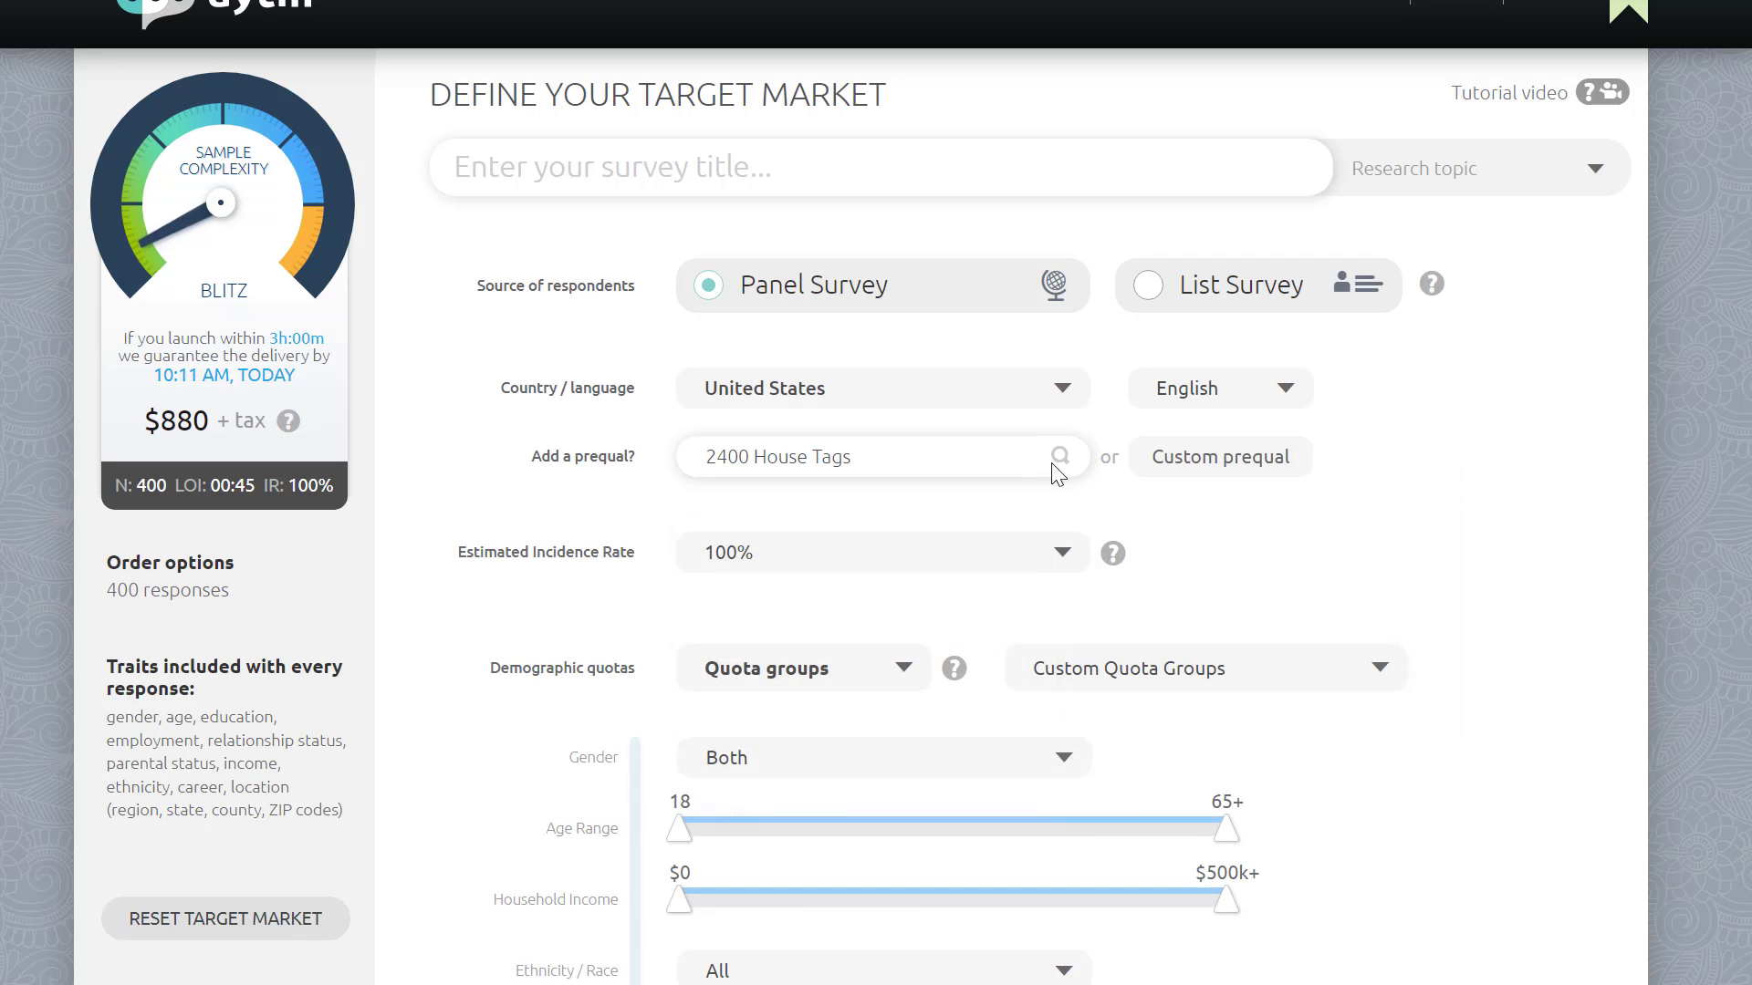
# Step: Search for 'organic', add 'Buys organic products' as a prequal and set it to exclude
pyautogui.click(997, 460)
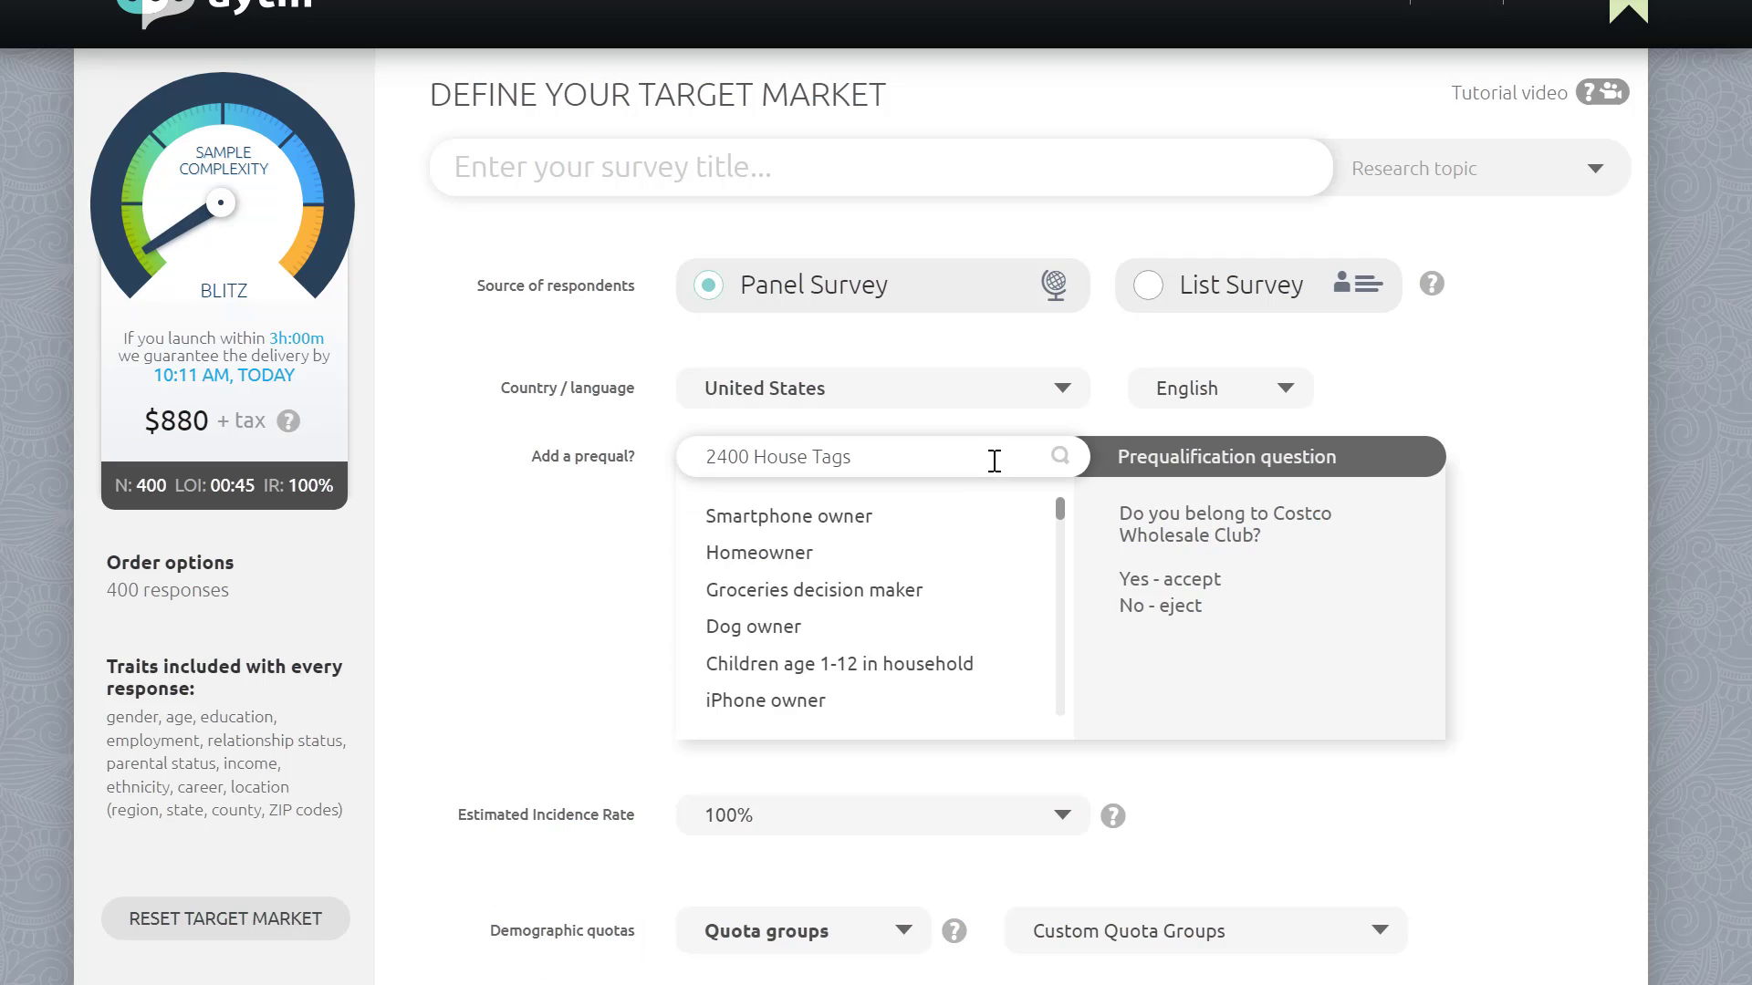
pyautogui.write('organic')
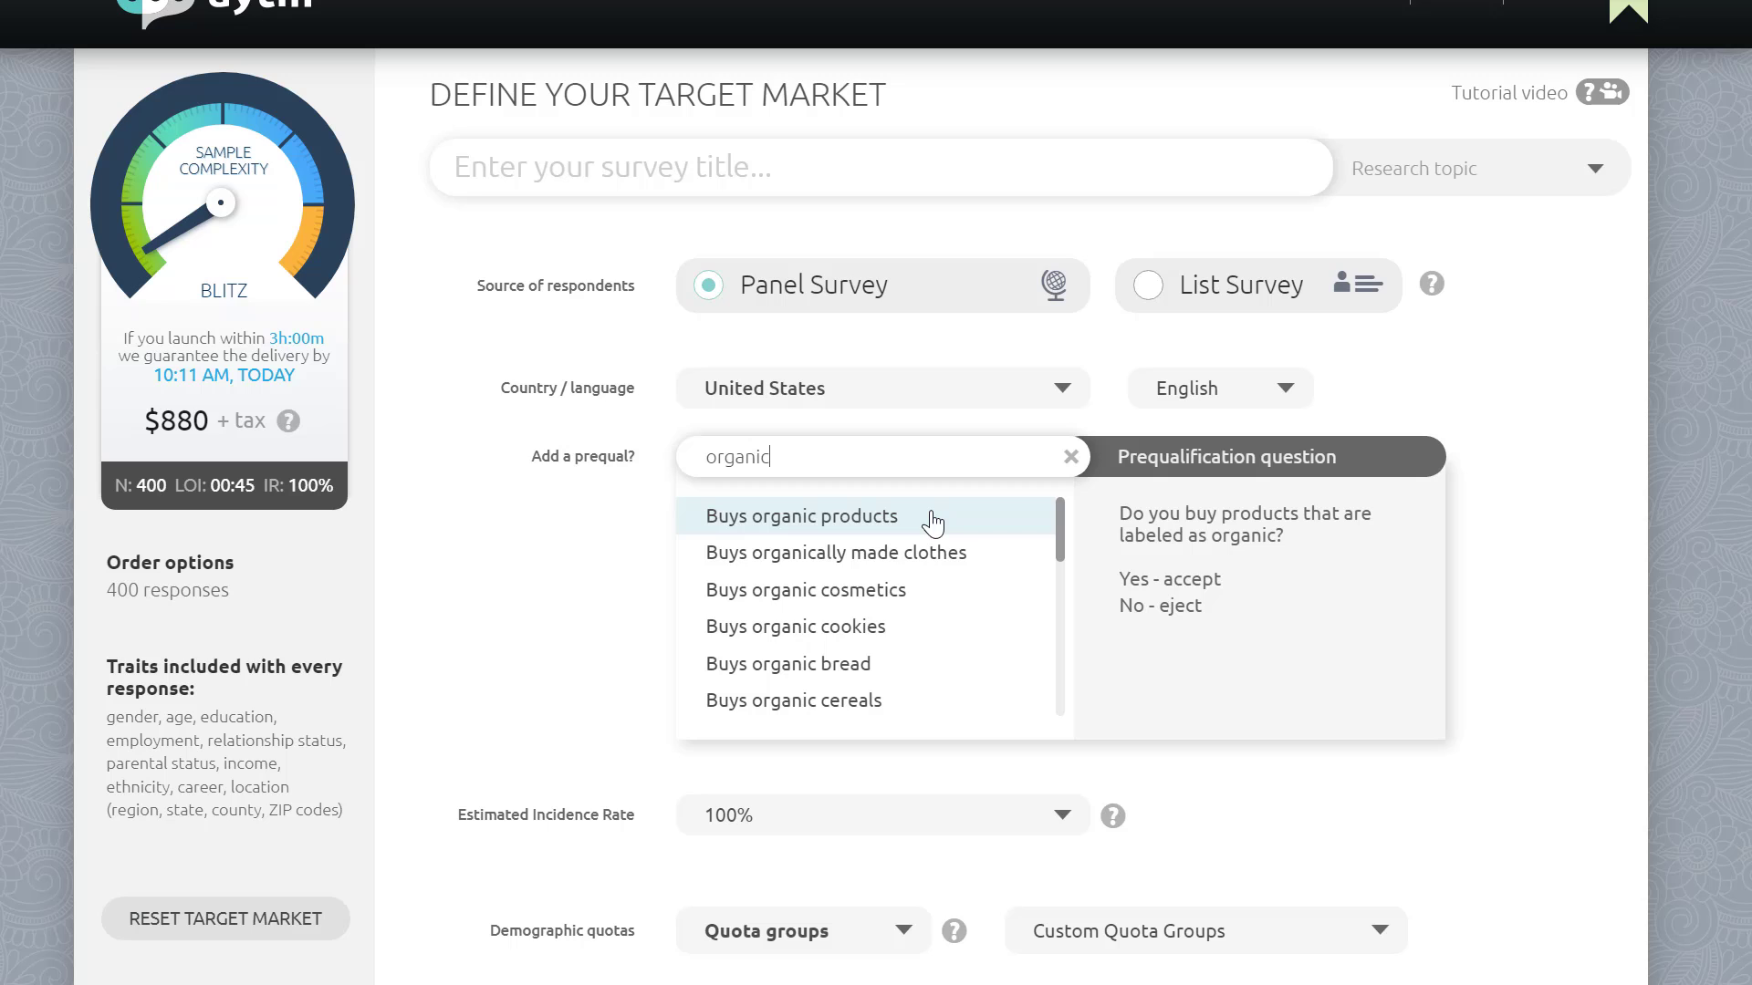
pyautogui.click(932, 518)
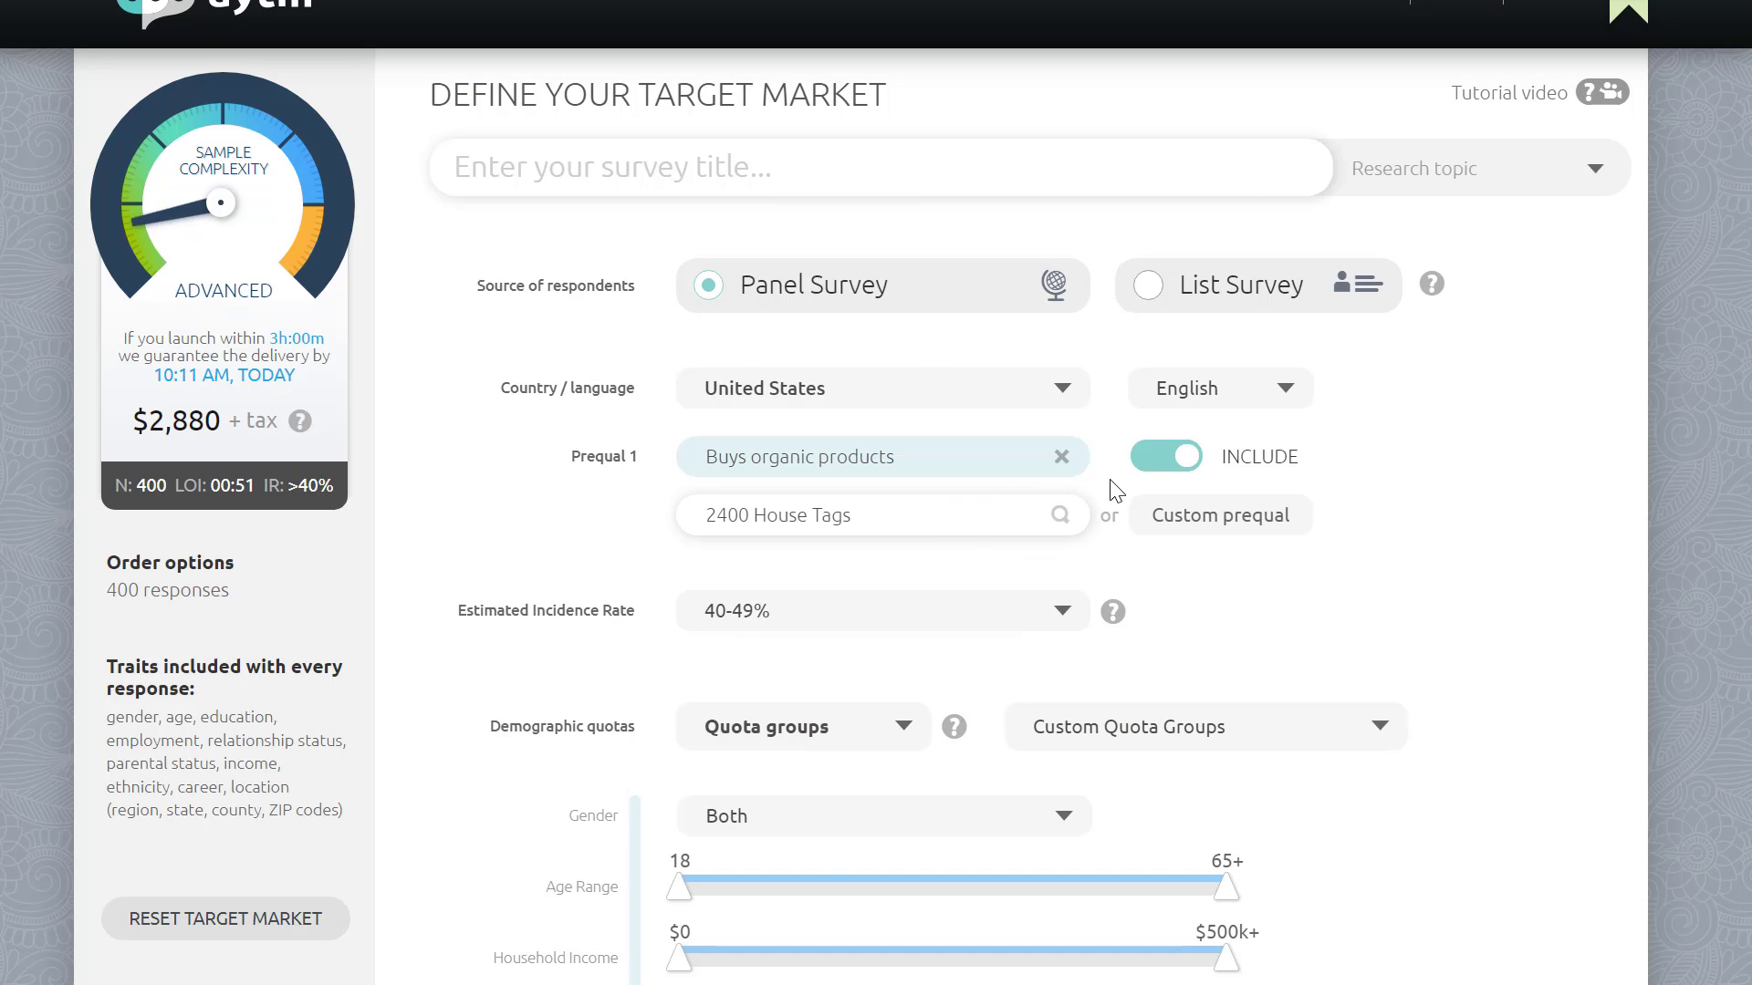
pyautogui.click(1170, 465)
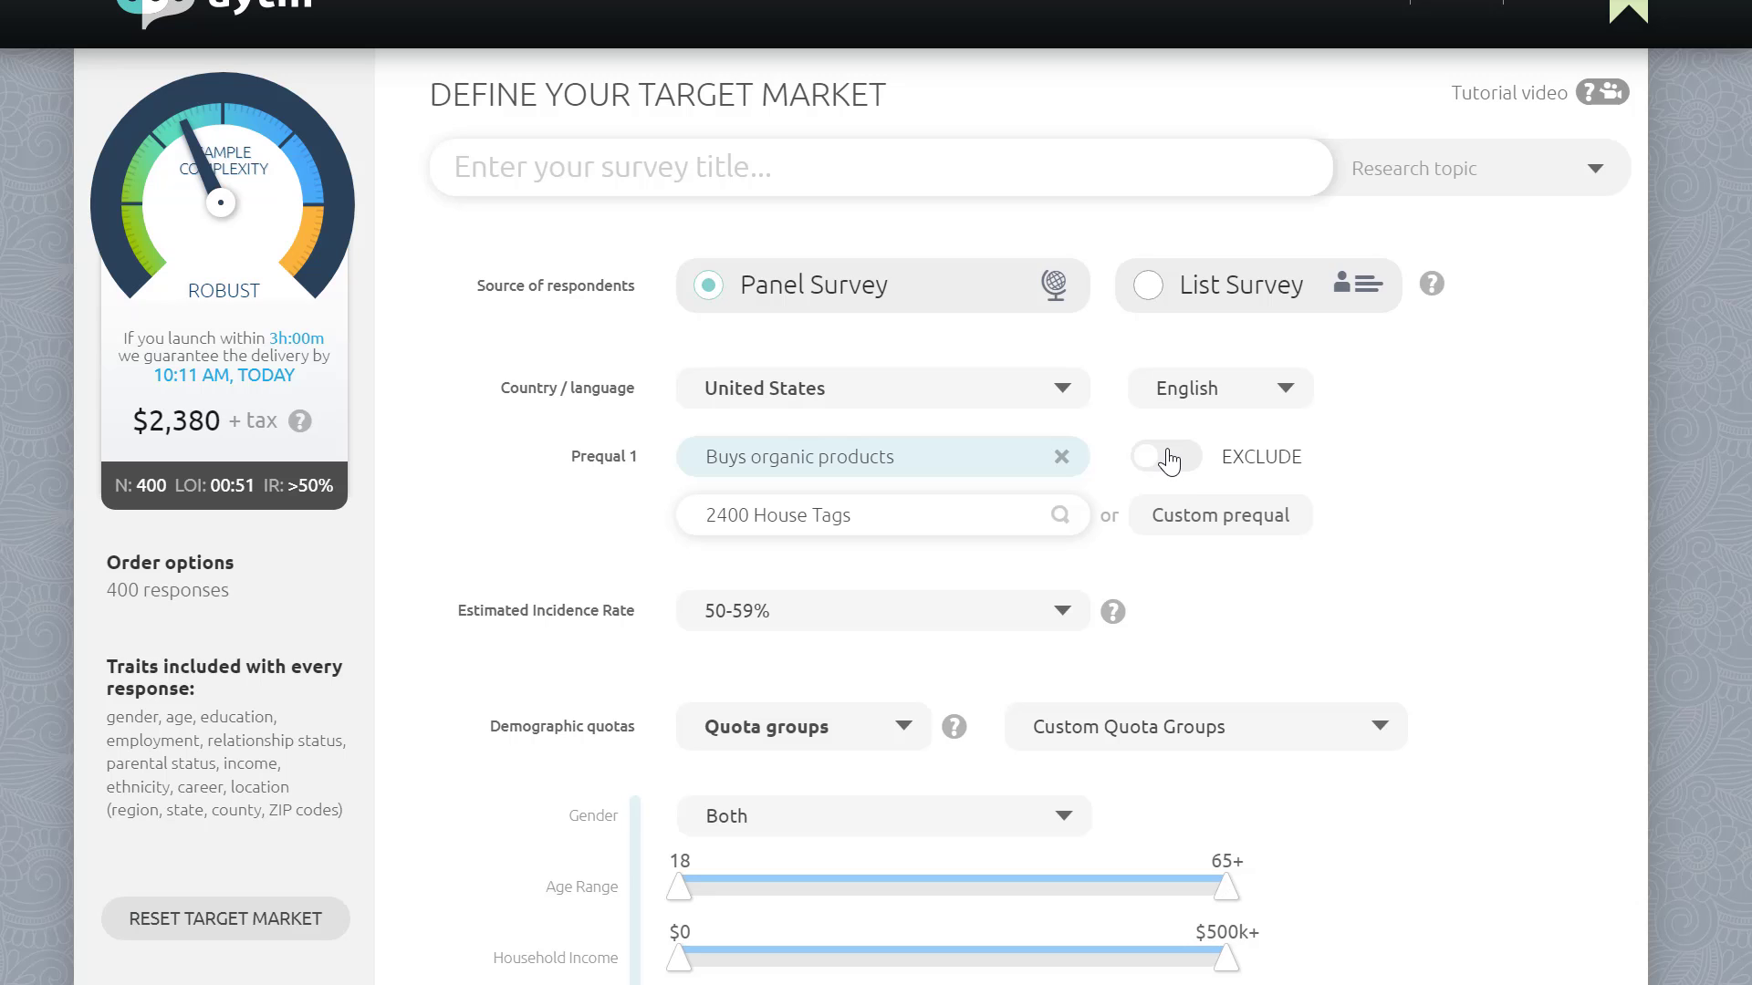
# Step: Add three custom prequals below the first one
pyautogui.click(1176, 524)
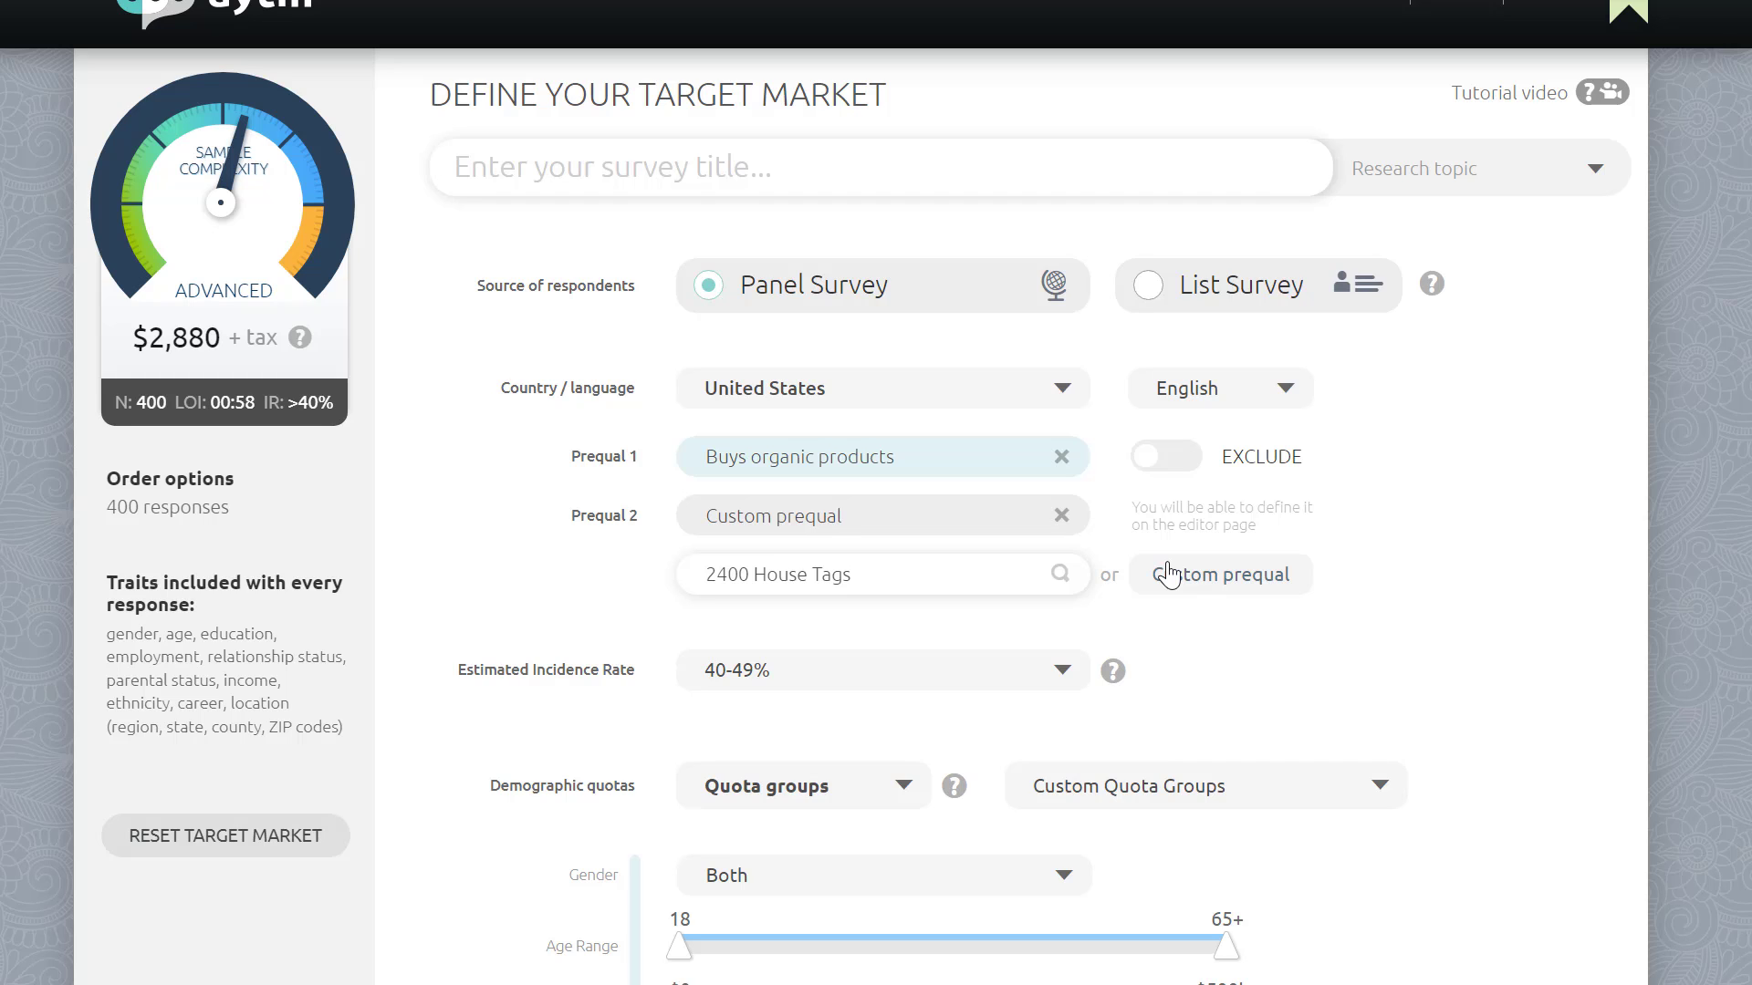
pyautogui.click(1168, 575)
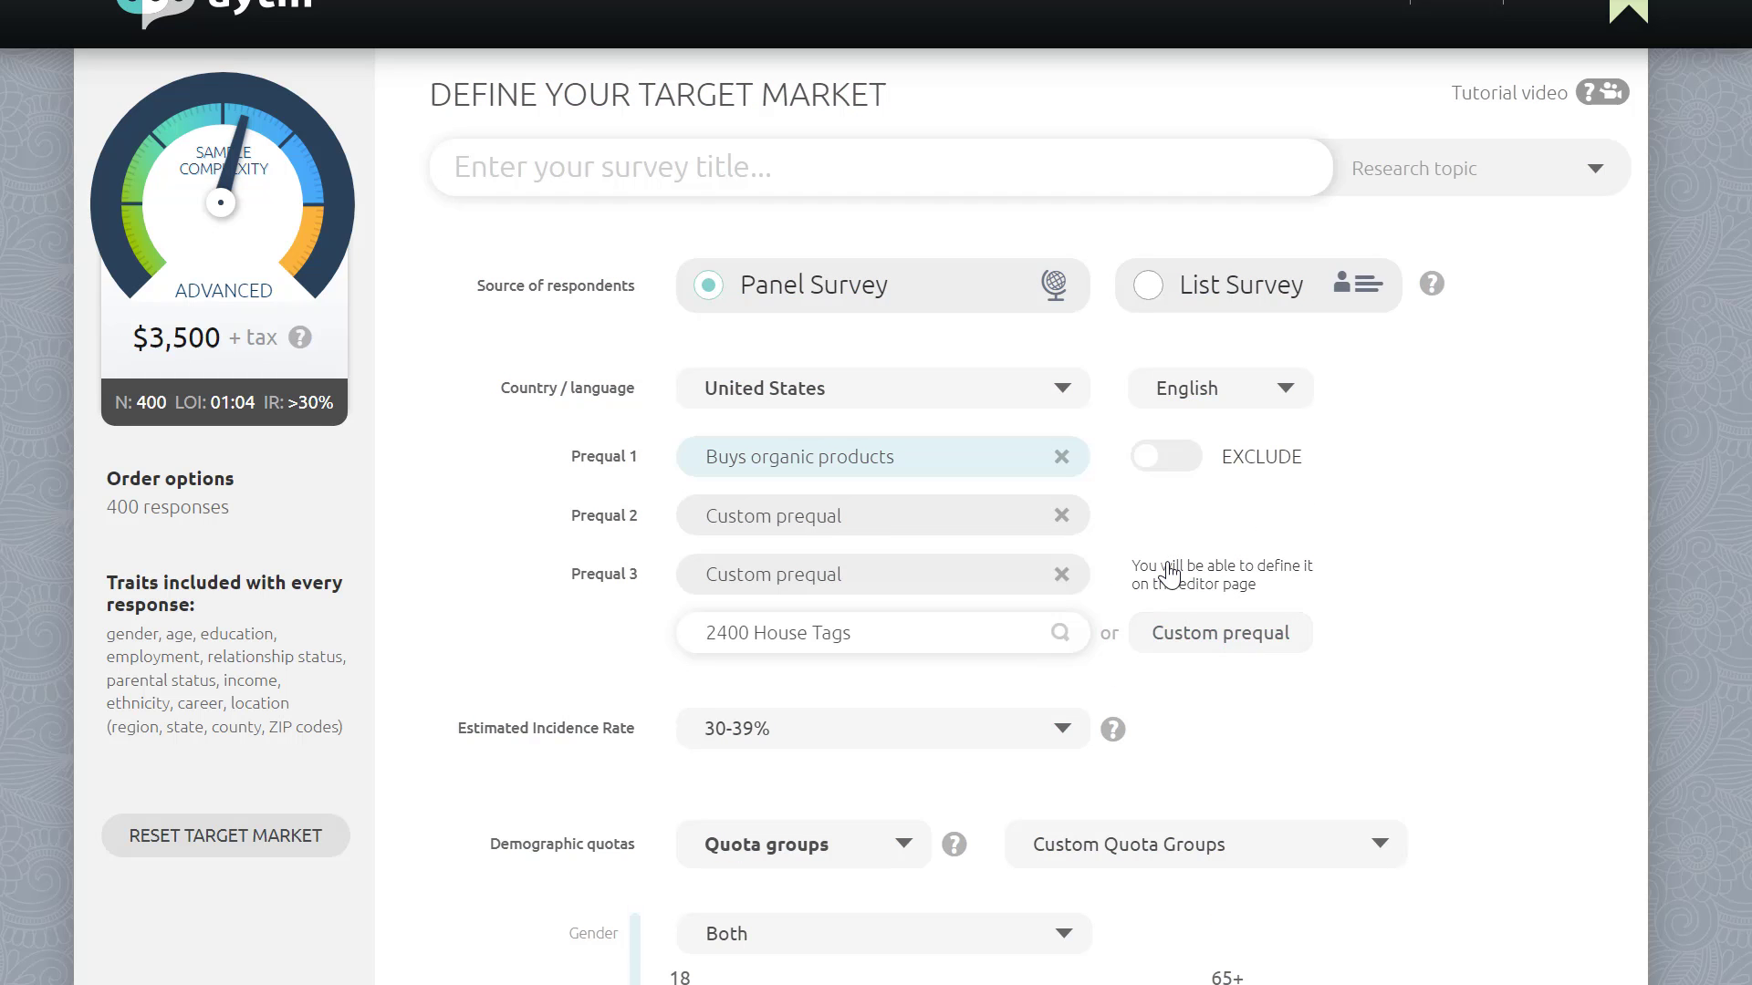
pyautogui.click(1188, 637)
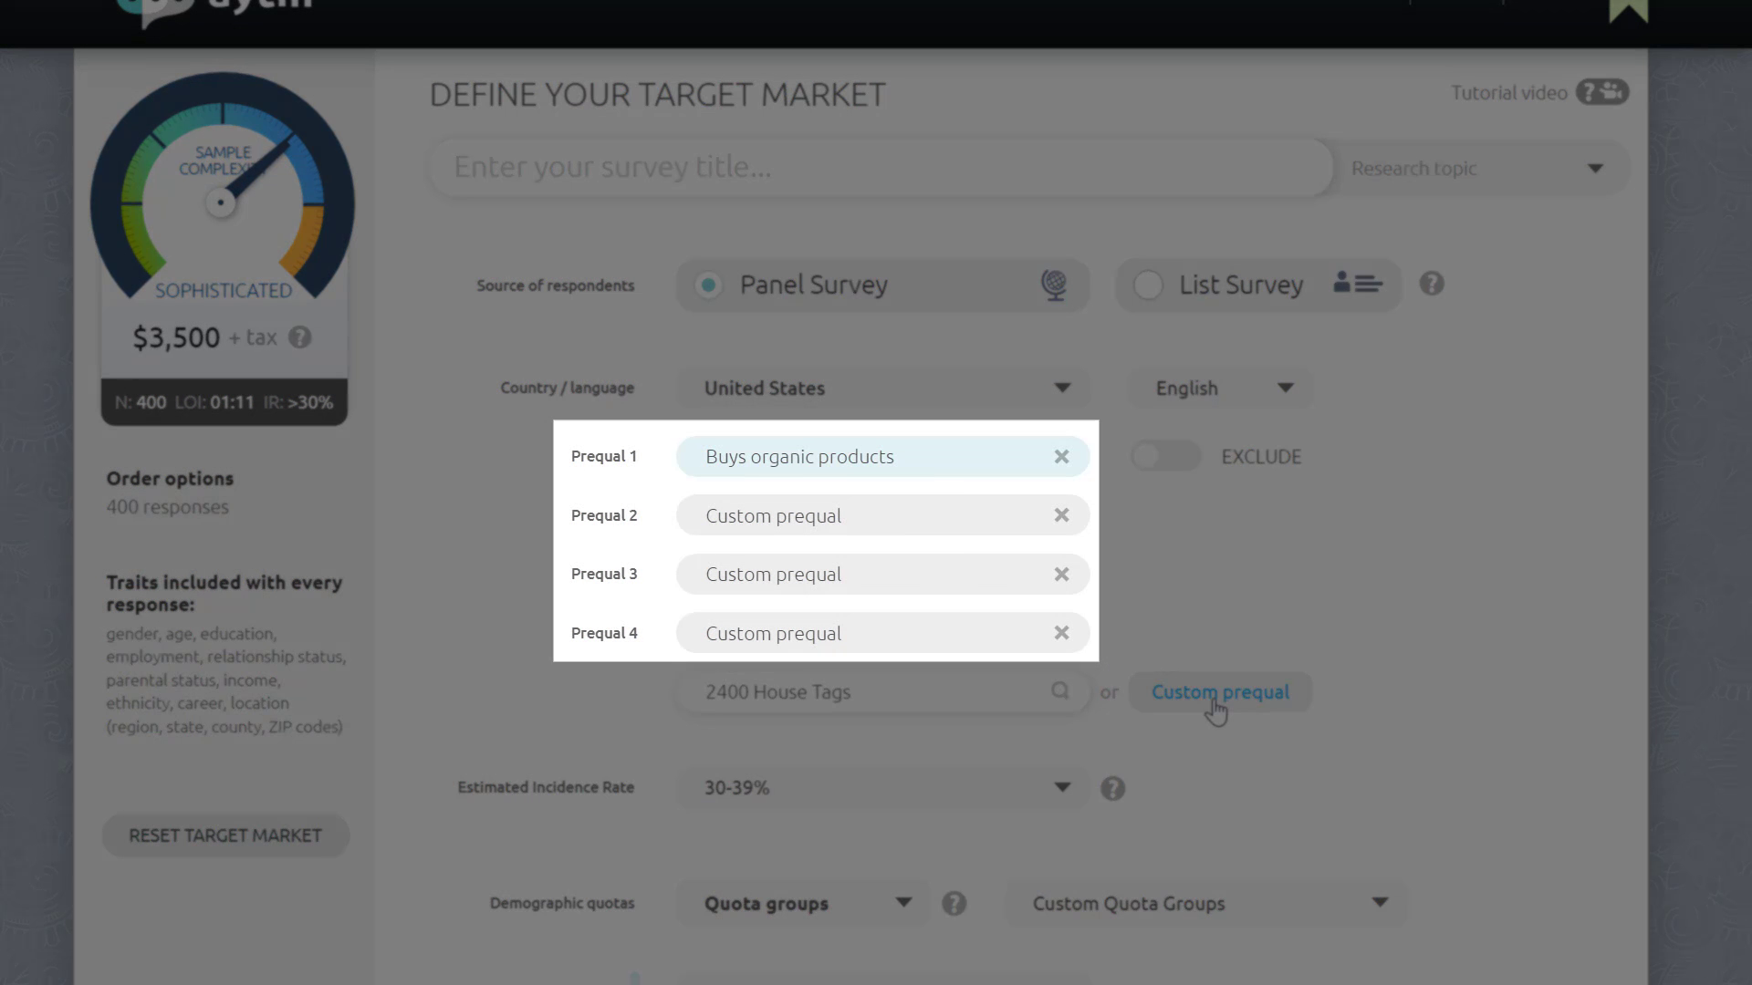
# Step: Add one more custom prequal and set the estimated incidence rate to 40-49%
pyautogui.click(1216, 702)
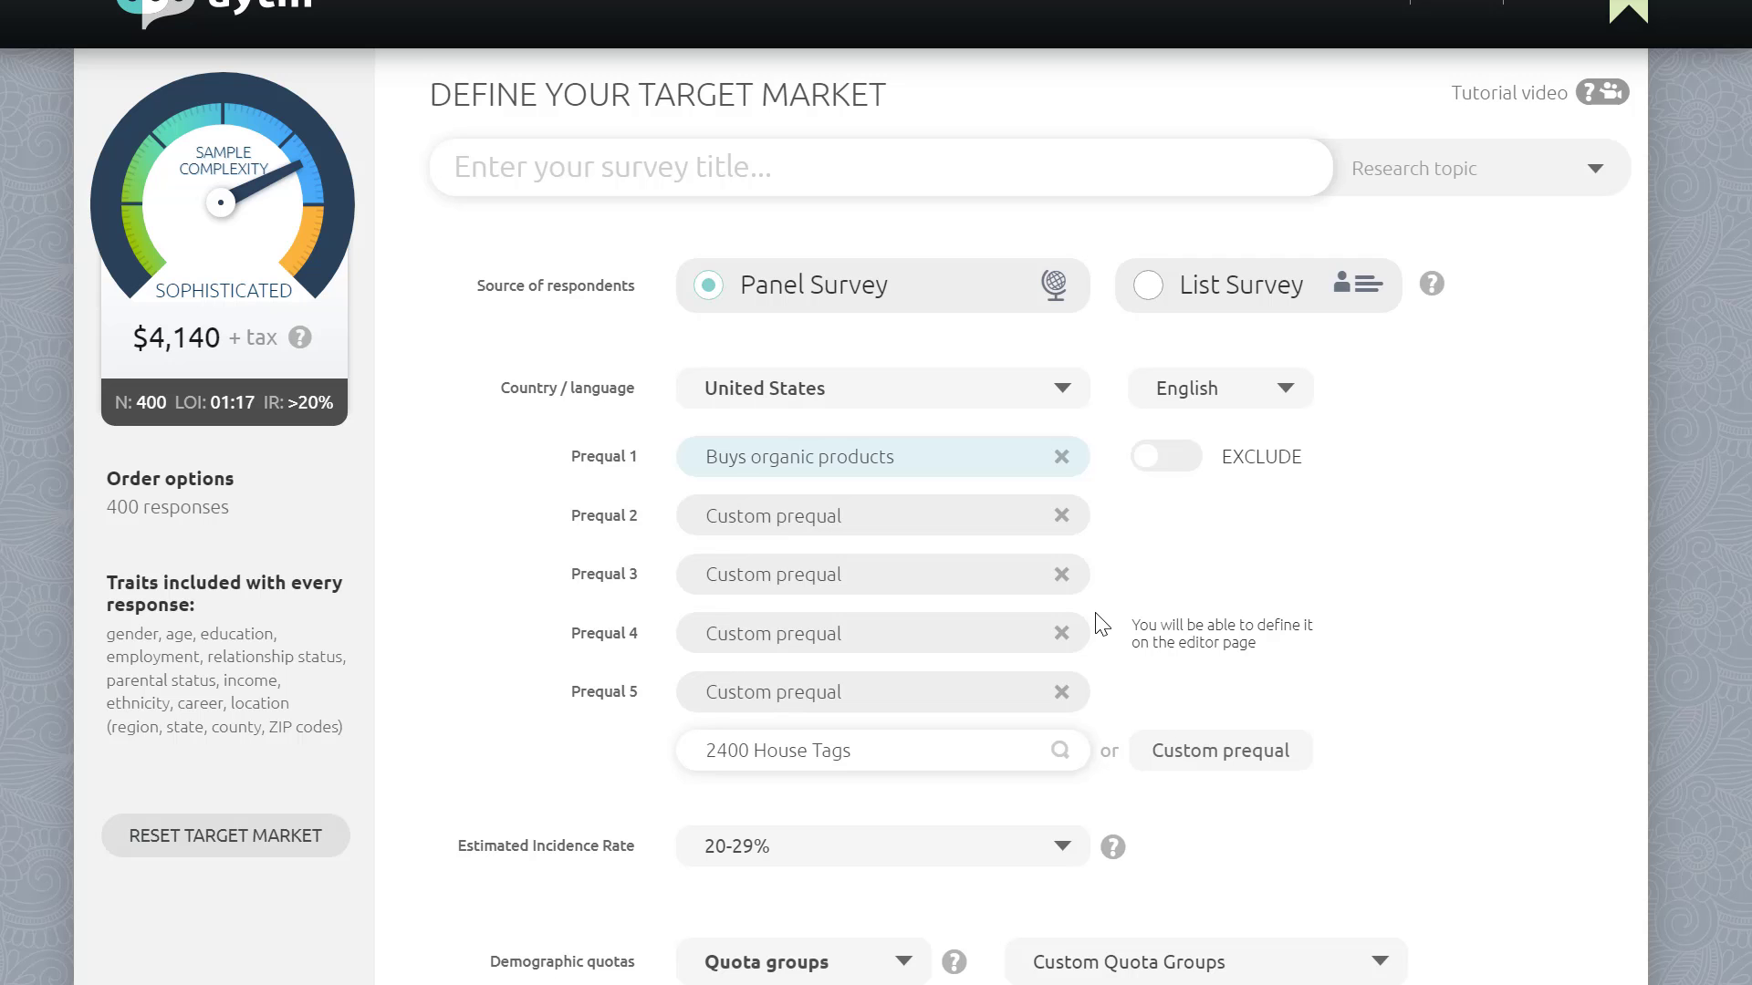
pyautogui.scroll(-4, 1104, 622)
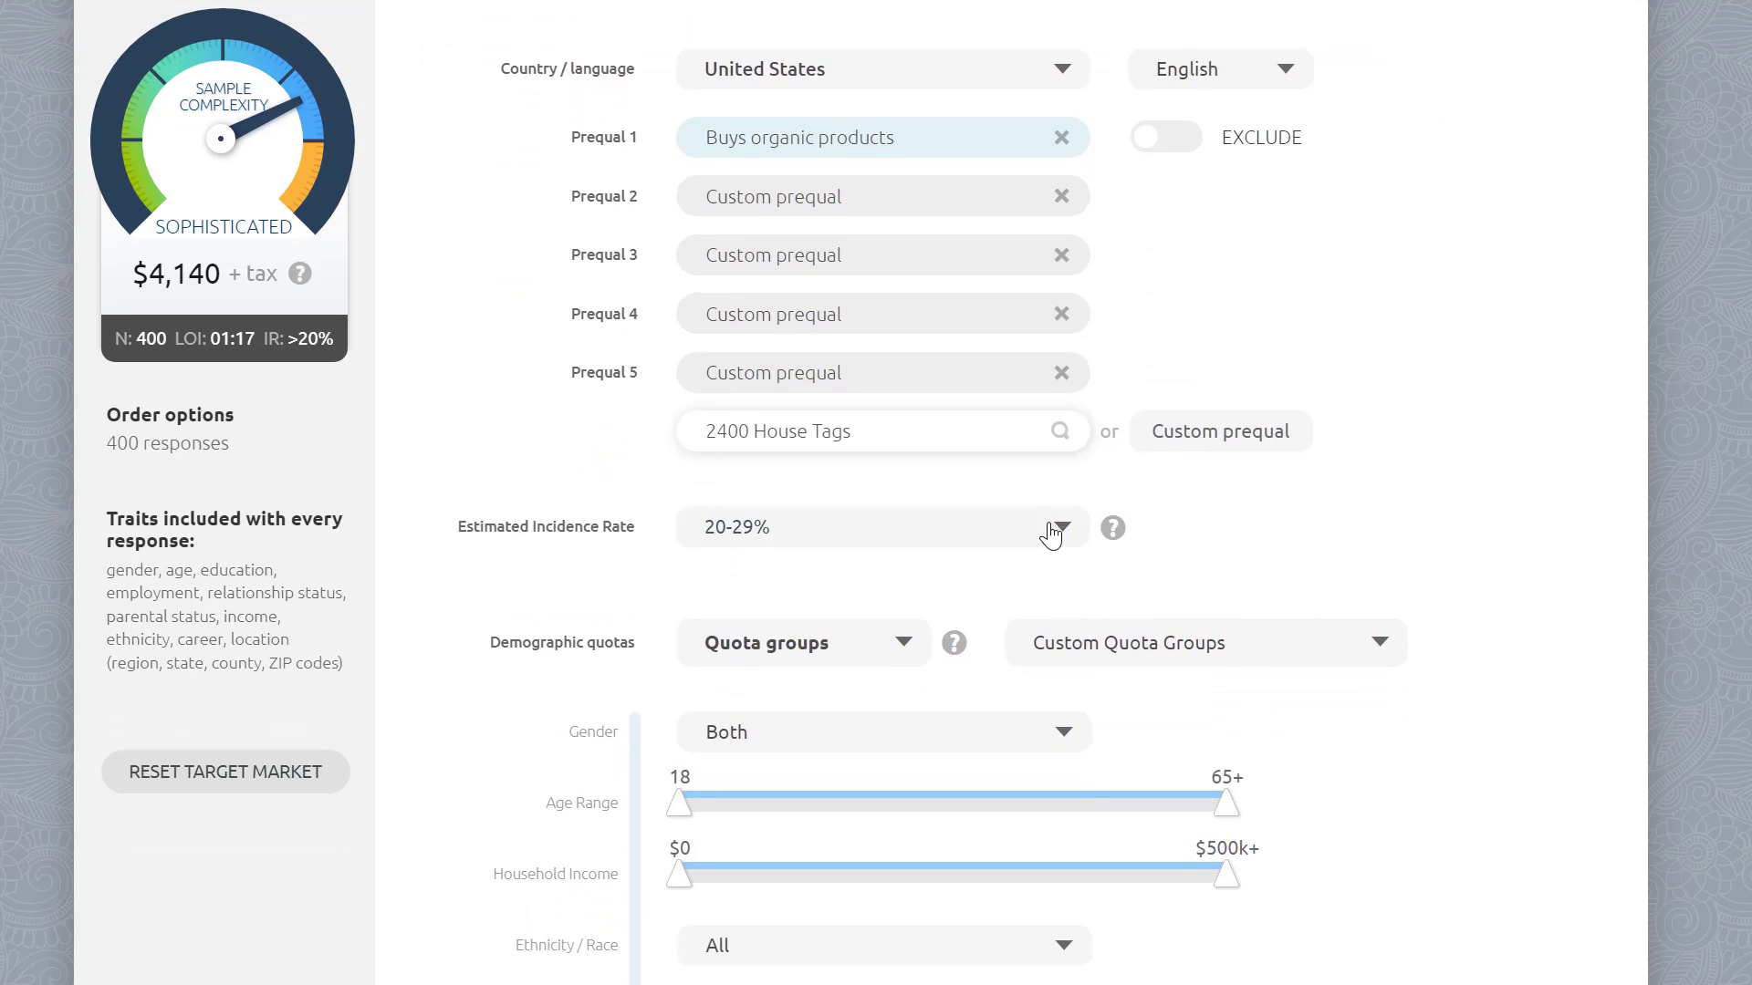
pyautogui.click(1063, 531)
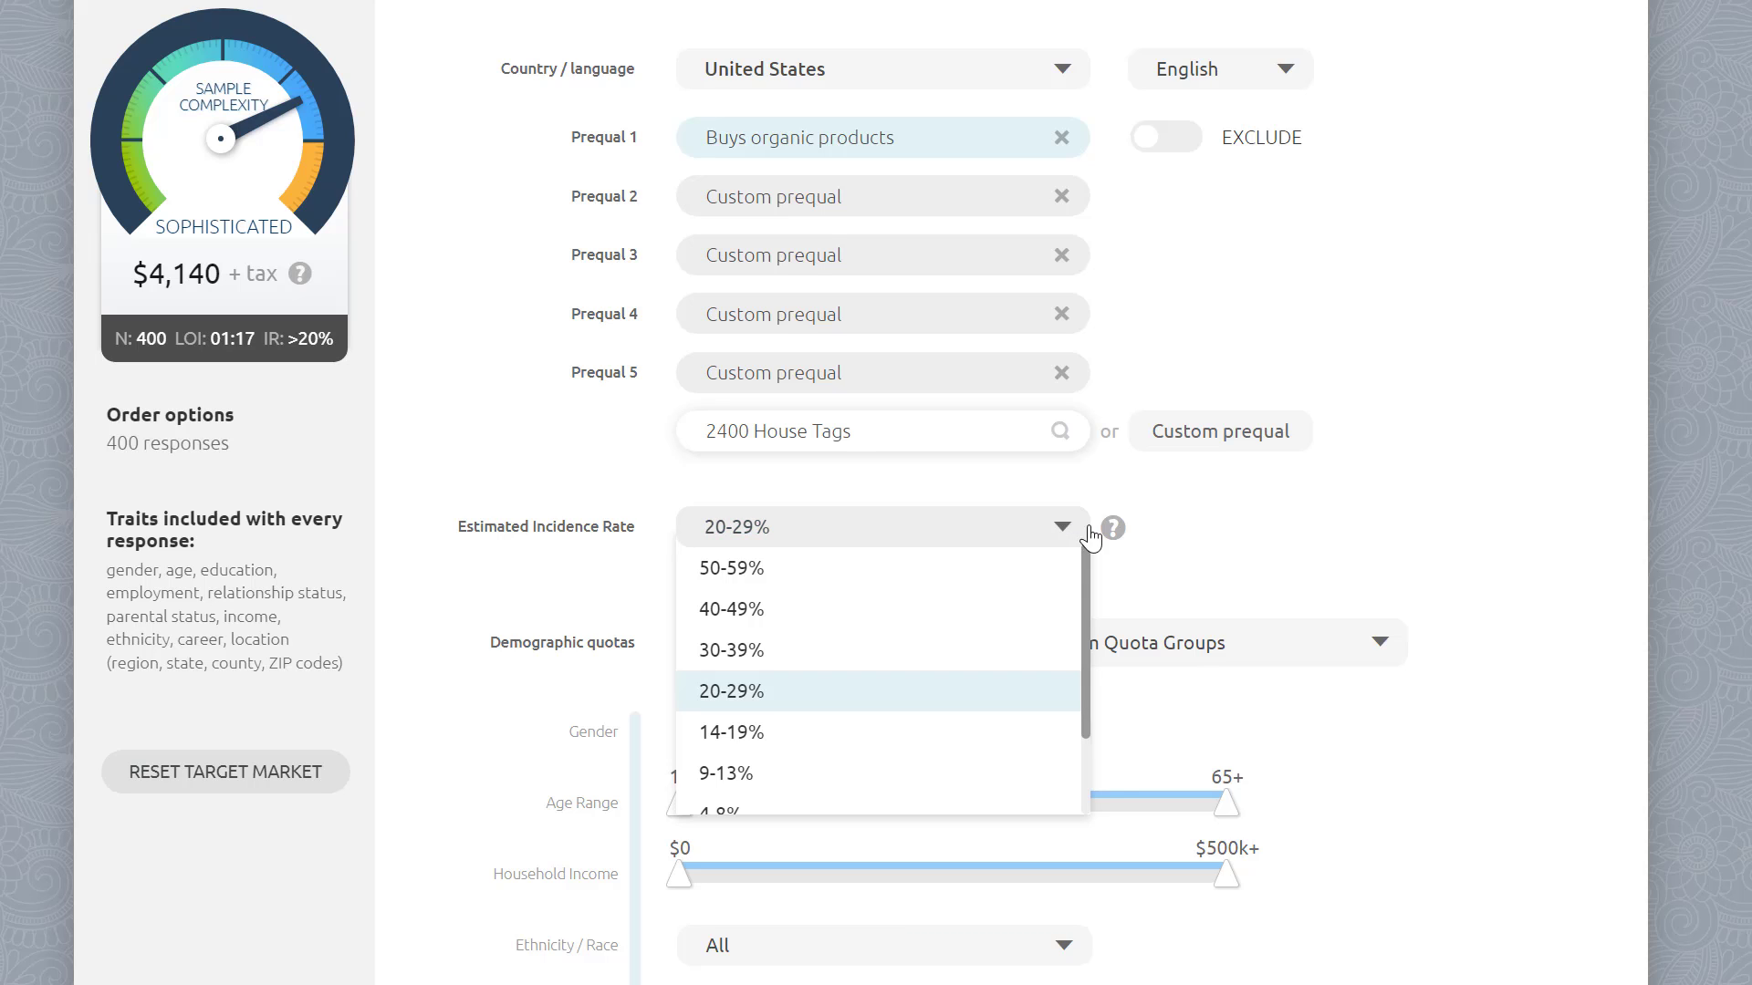
pyautogui.click(1198, 537)
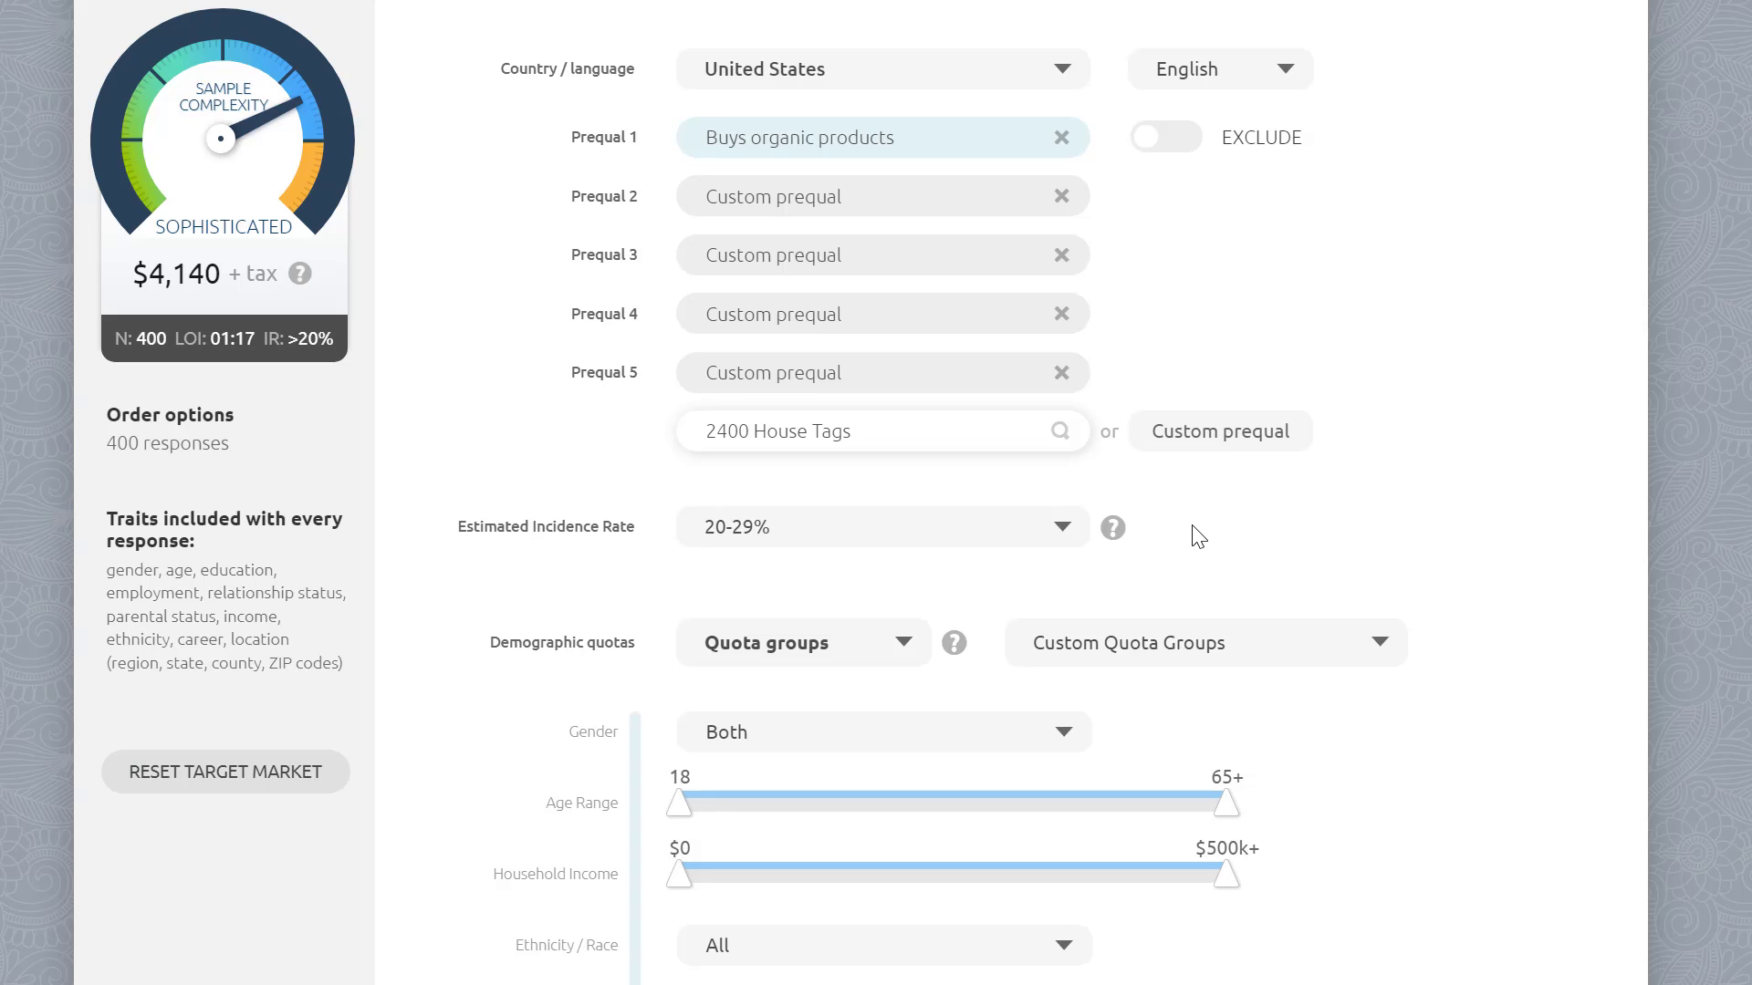
pyautogui.click(1062, 529)
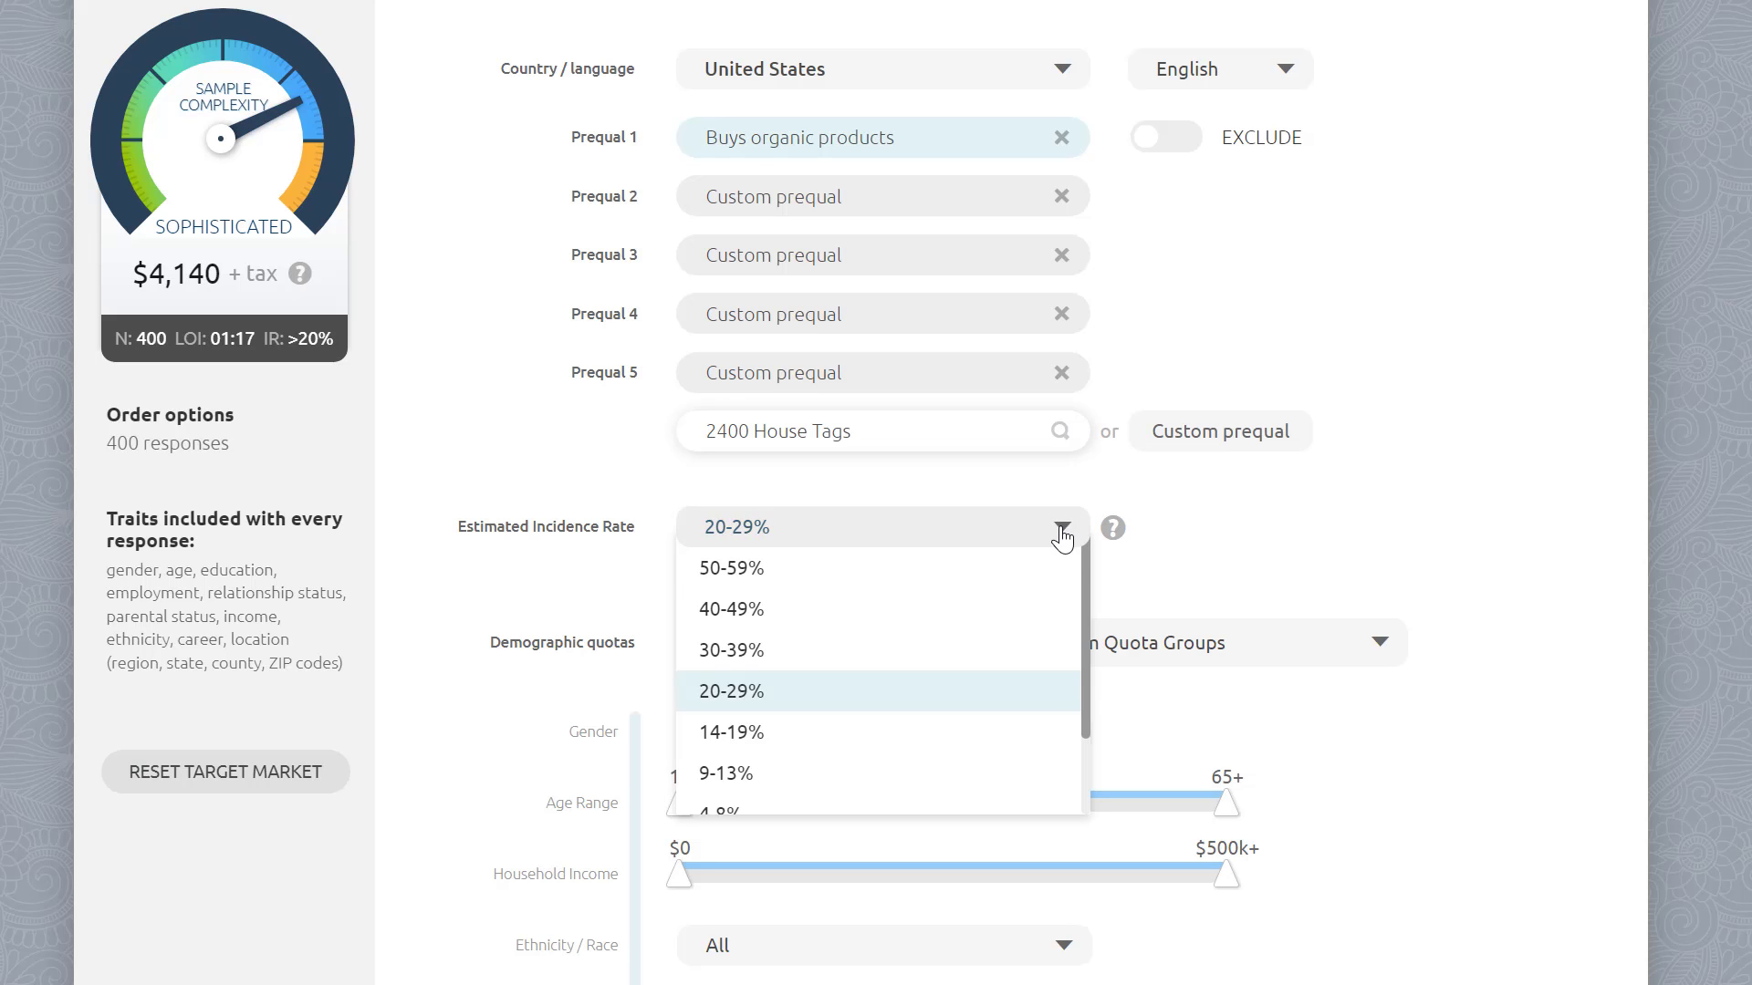
pyautogui.click(929, 610)
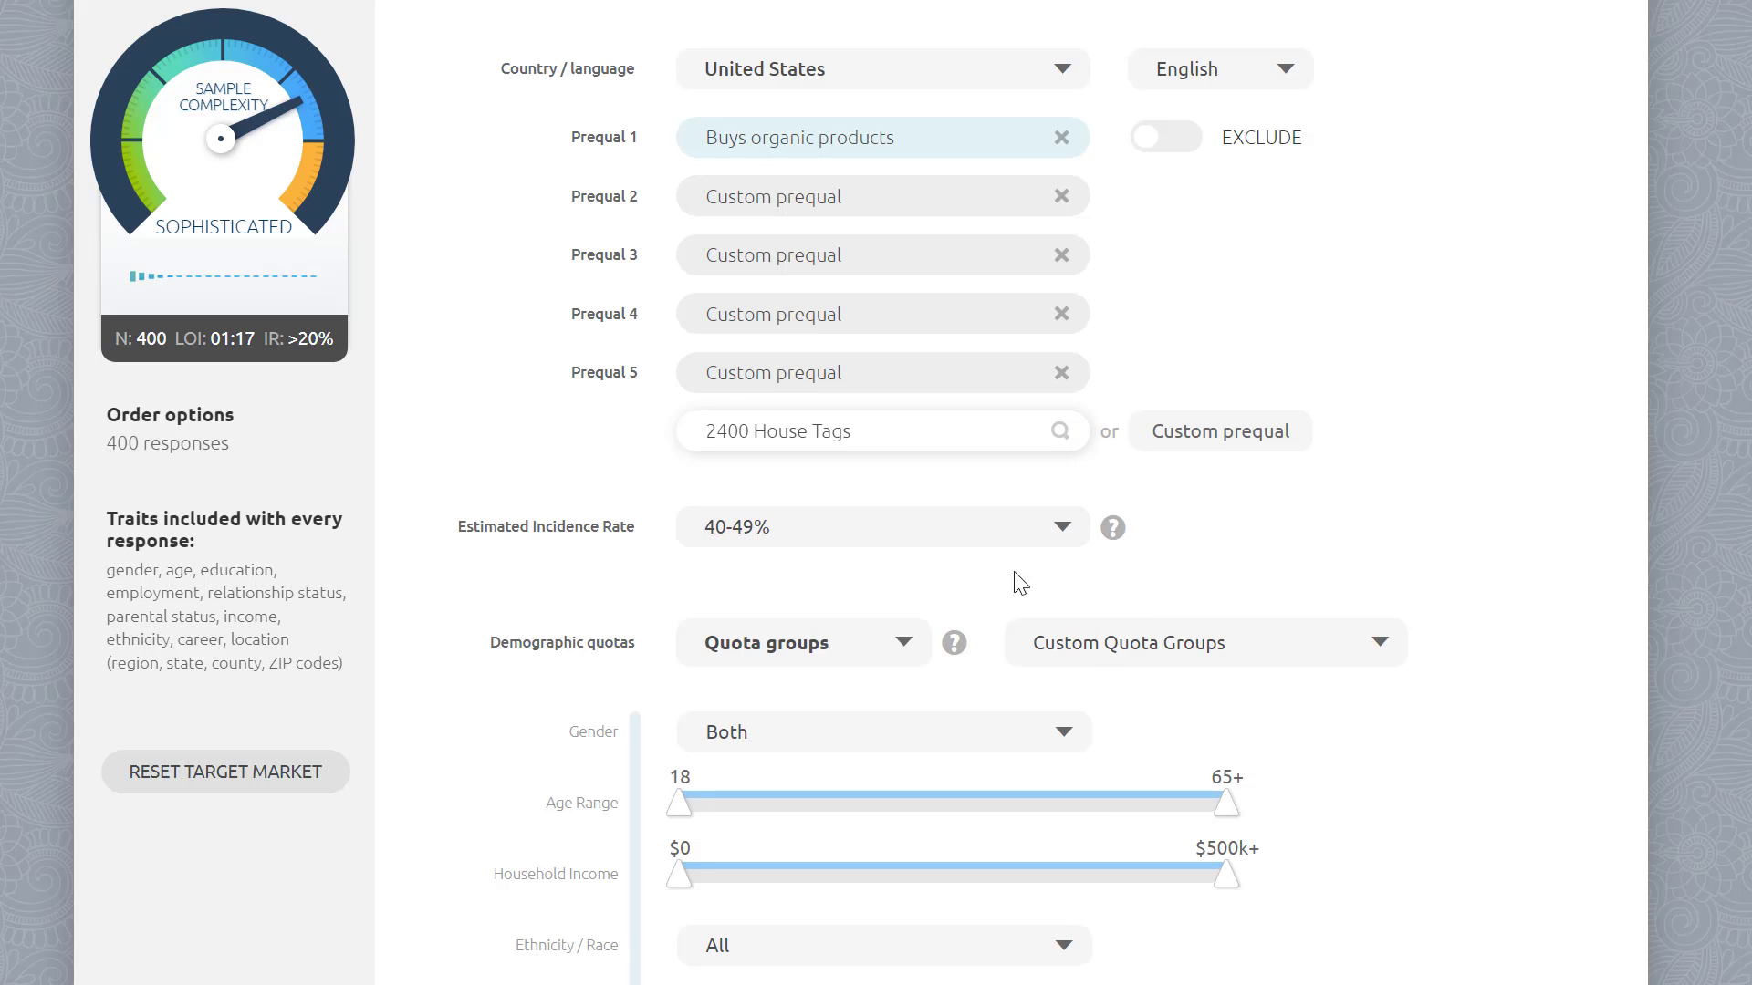
# Step: Browse the incidence rate options and change the estimated incidence rate to 30-39%
pyautogui.click(1064, 546)
pyautogui.scroll(-3, 1050, 613)
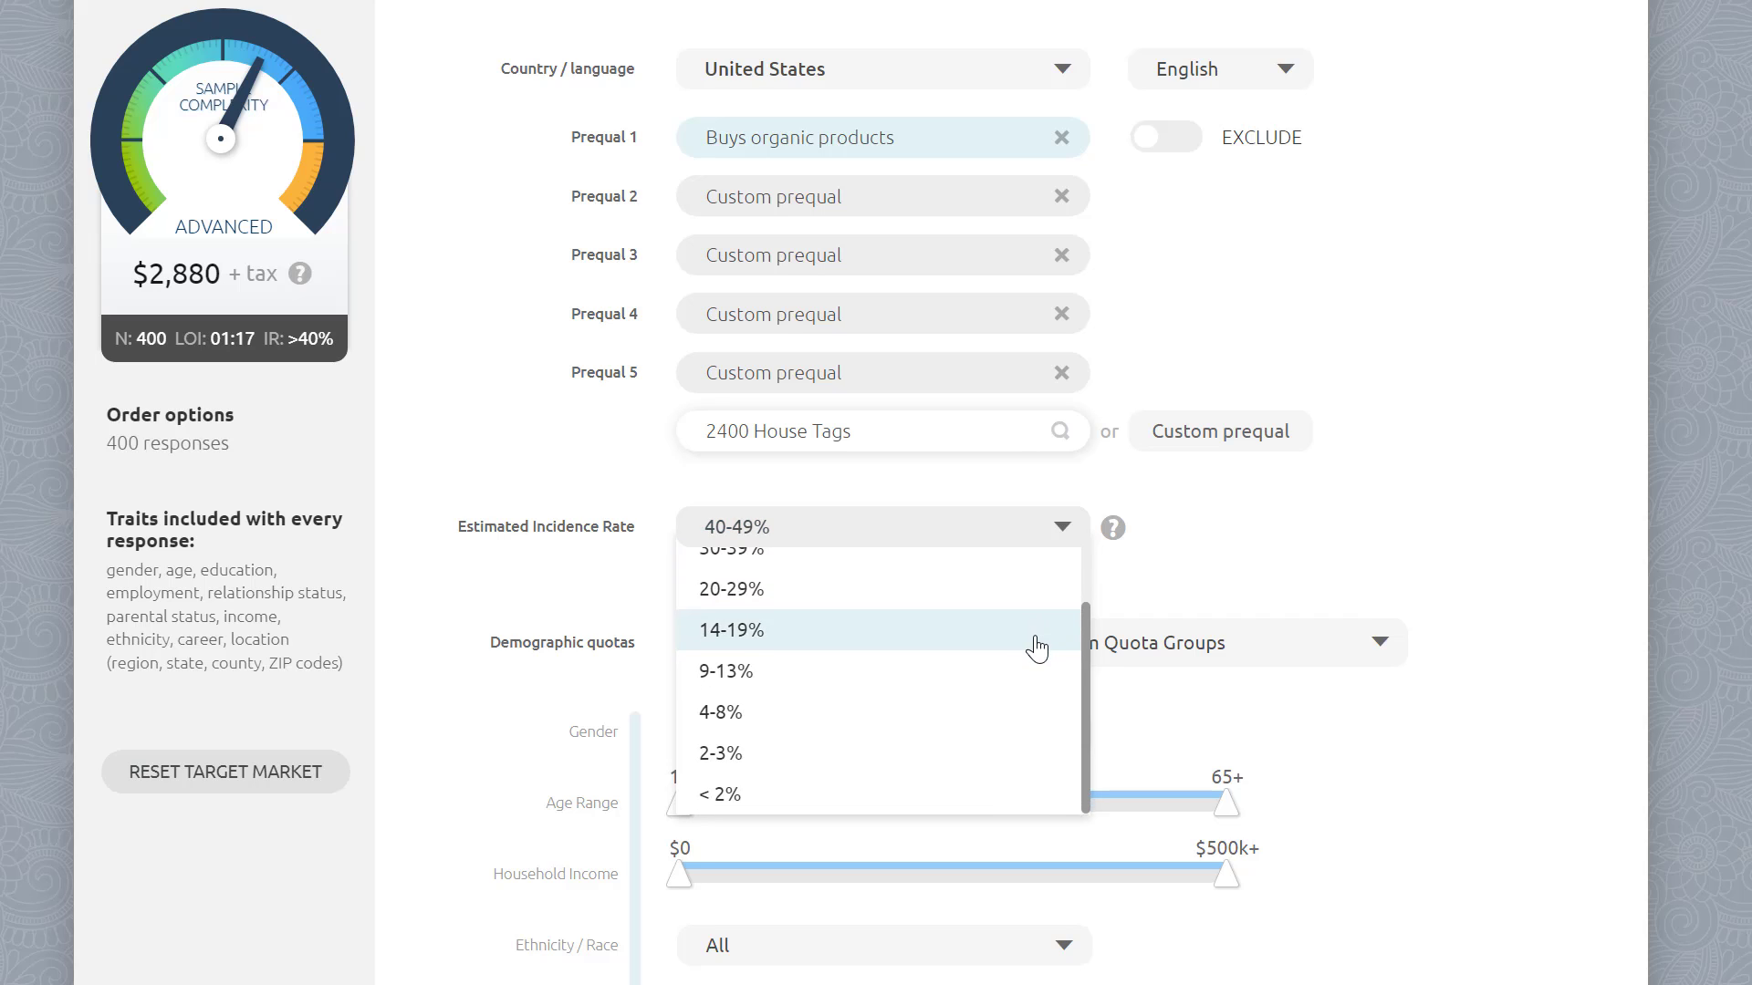
pyautogui.scroll(3, 1042, 637)
pyautogui.click(1262, 584)
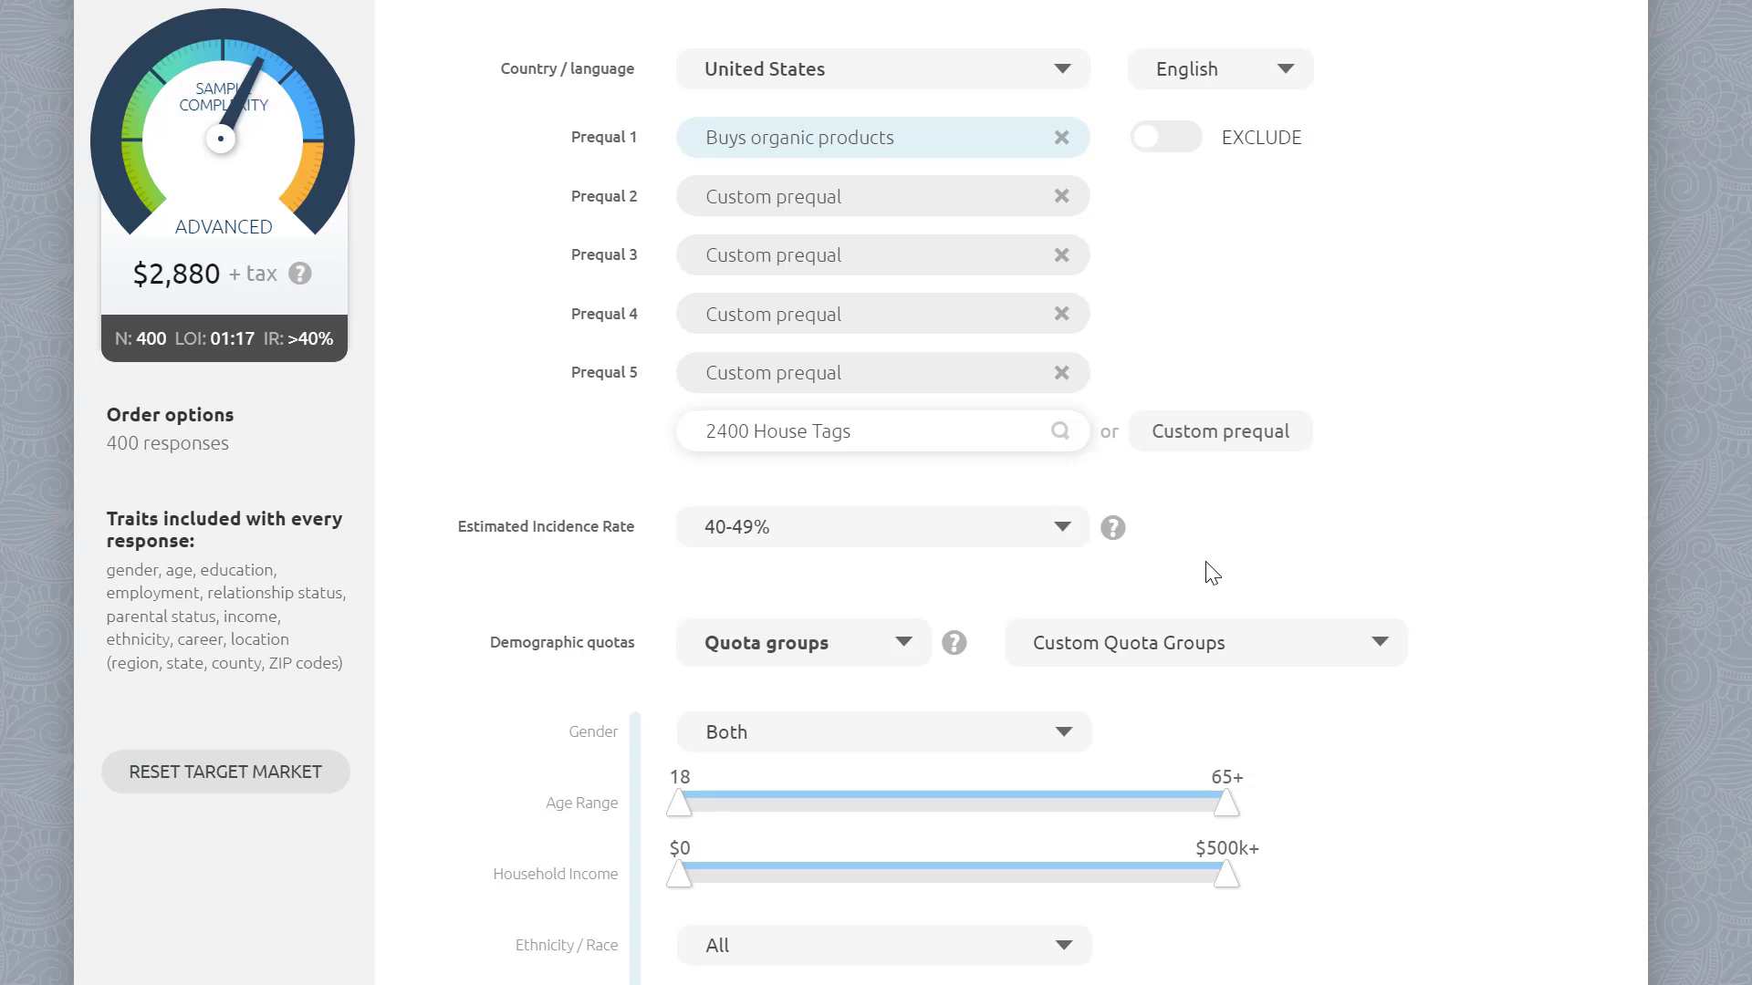
pyautogui.click(1065, 546)
pyautogui.click(950, 650)
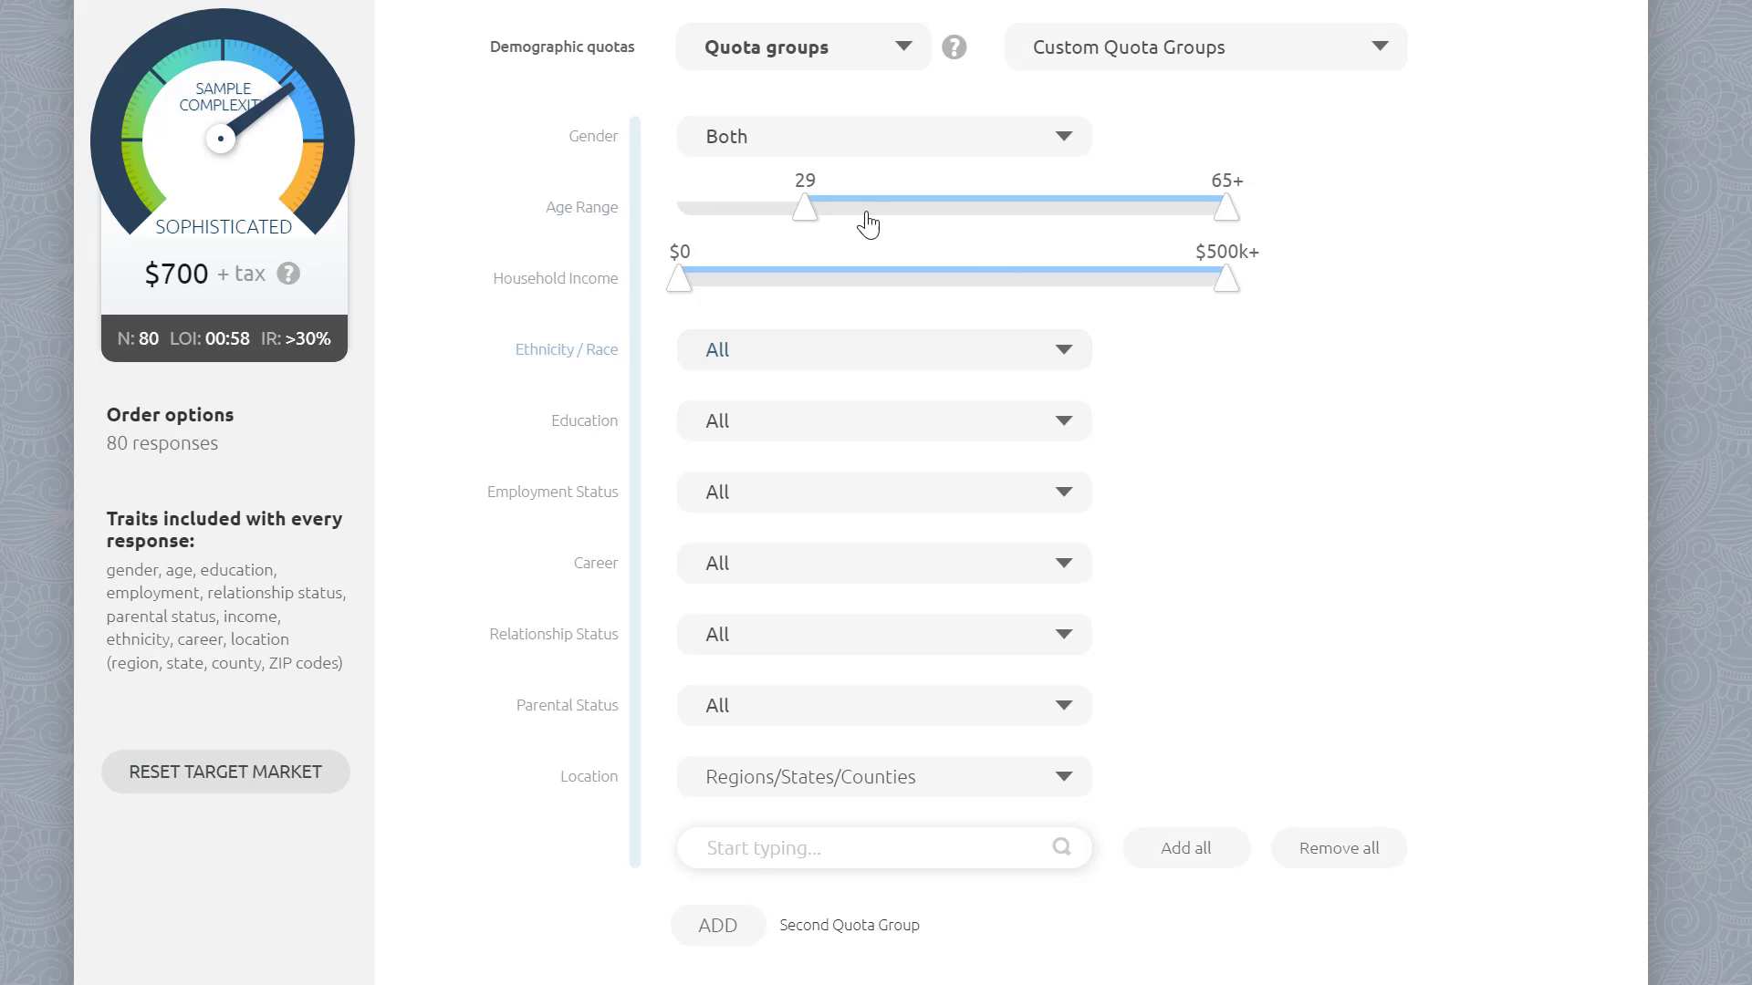
# Step: Set the quota group's age range to 19–54 and household income to $0–$200k
pyautogui.moveTo(803, 208); pyautogui.dragTo(690, 211)
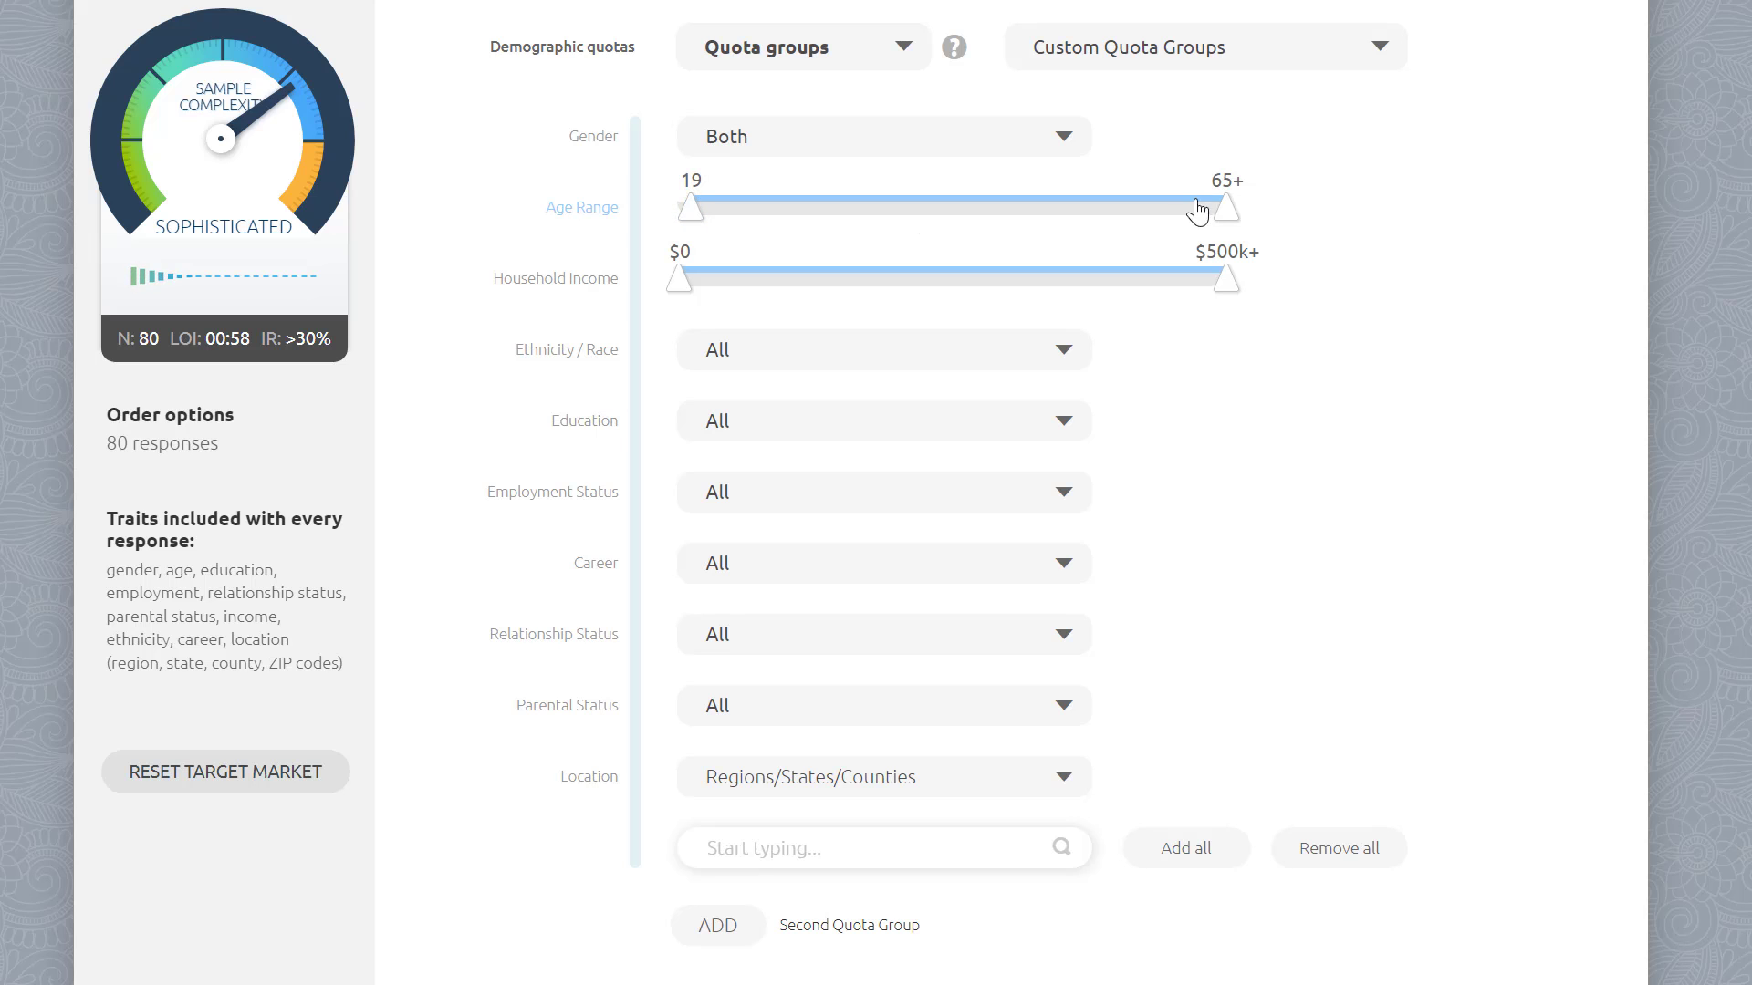
pyautogui.moveTo(1225, 207); pyautogui.dragTo(1092, 211)
pyautogui.moveTo(1226, 279); pyautogui.dragTo(1069, 279)
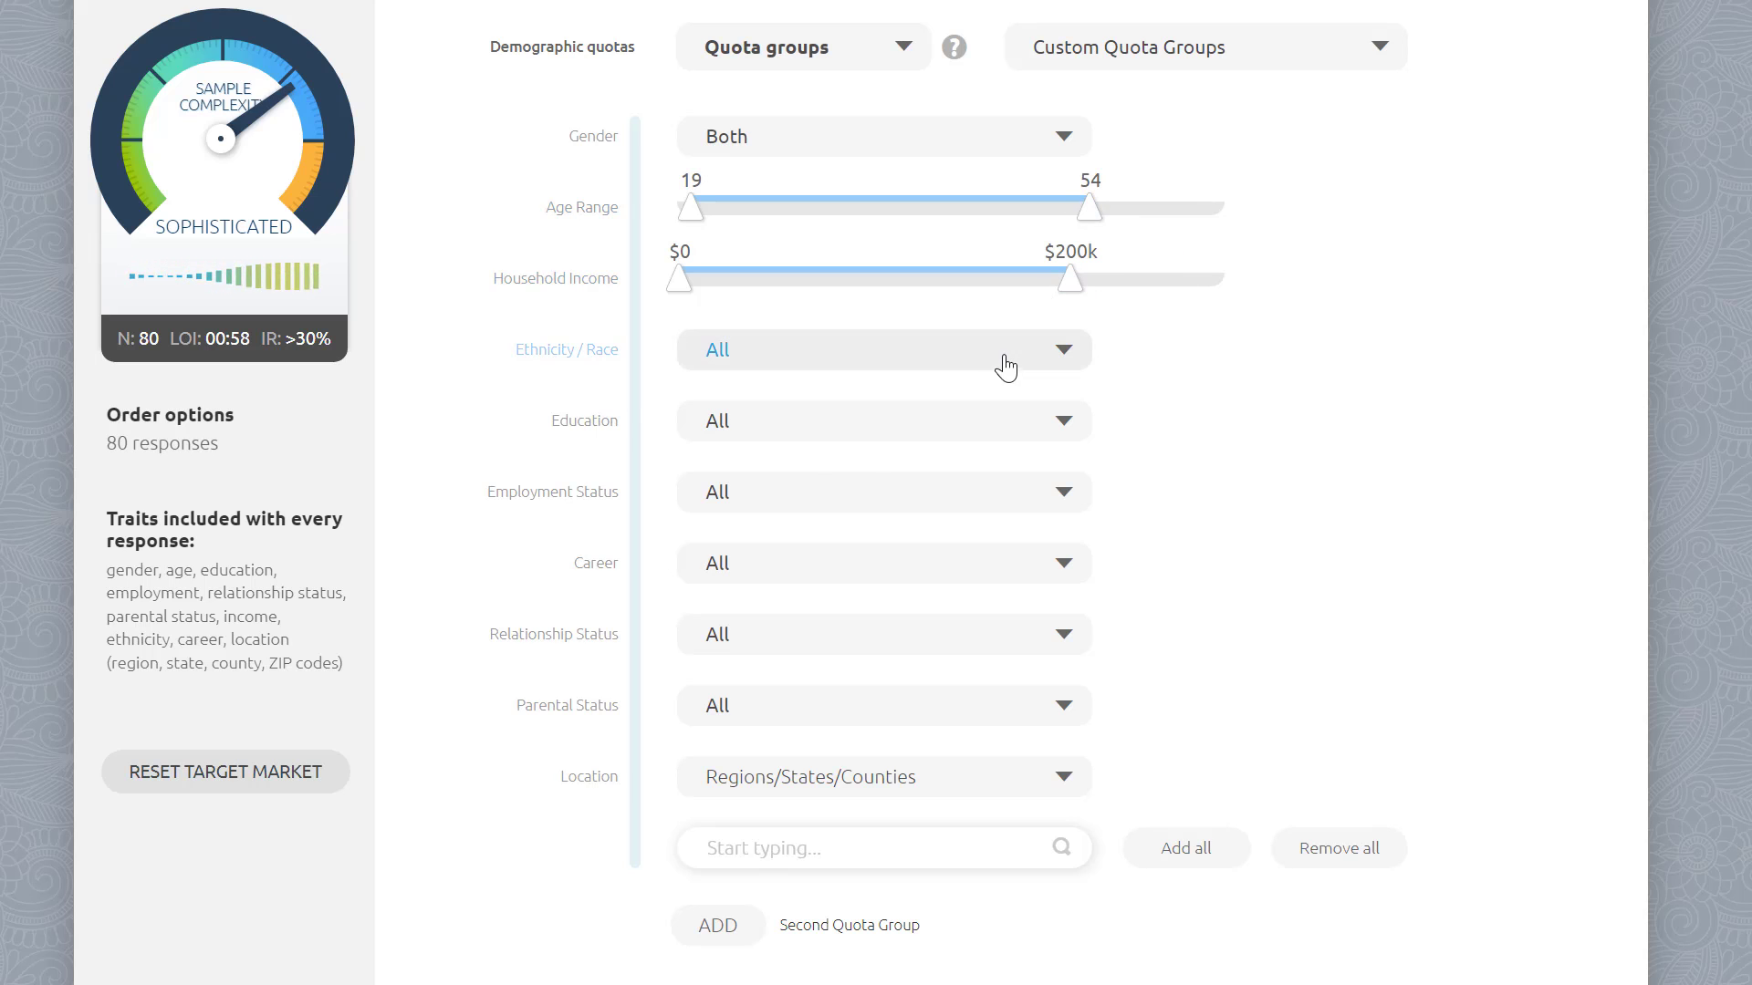
# Step: Review the ethnicity/race and education options for the quota group
pyautogui.click(1007, 368)
pyautogui.click(746, 391)
pyautogui.click(746, 390)
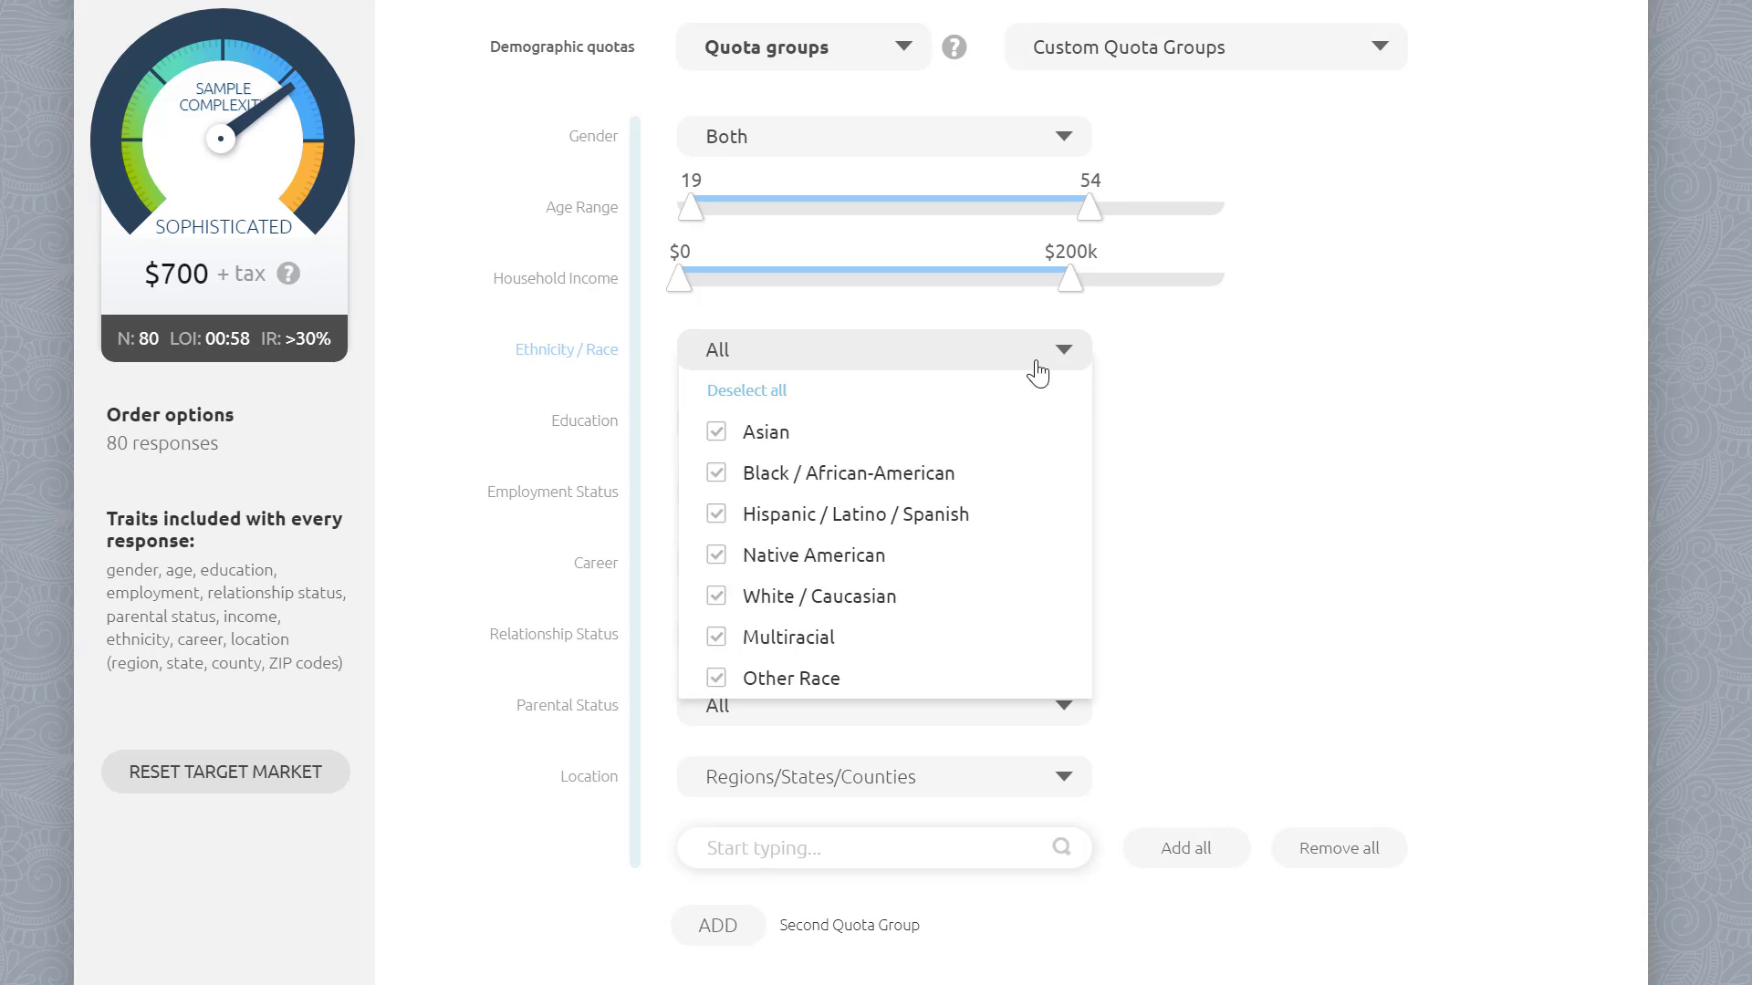
pyautogui.click(1198, 362)
pyautogui.click(1039, 424)
pyautogui.click(1165, 423)
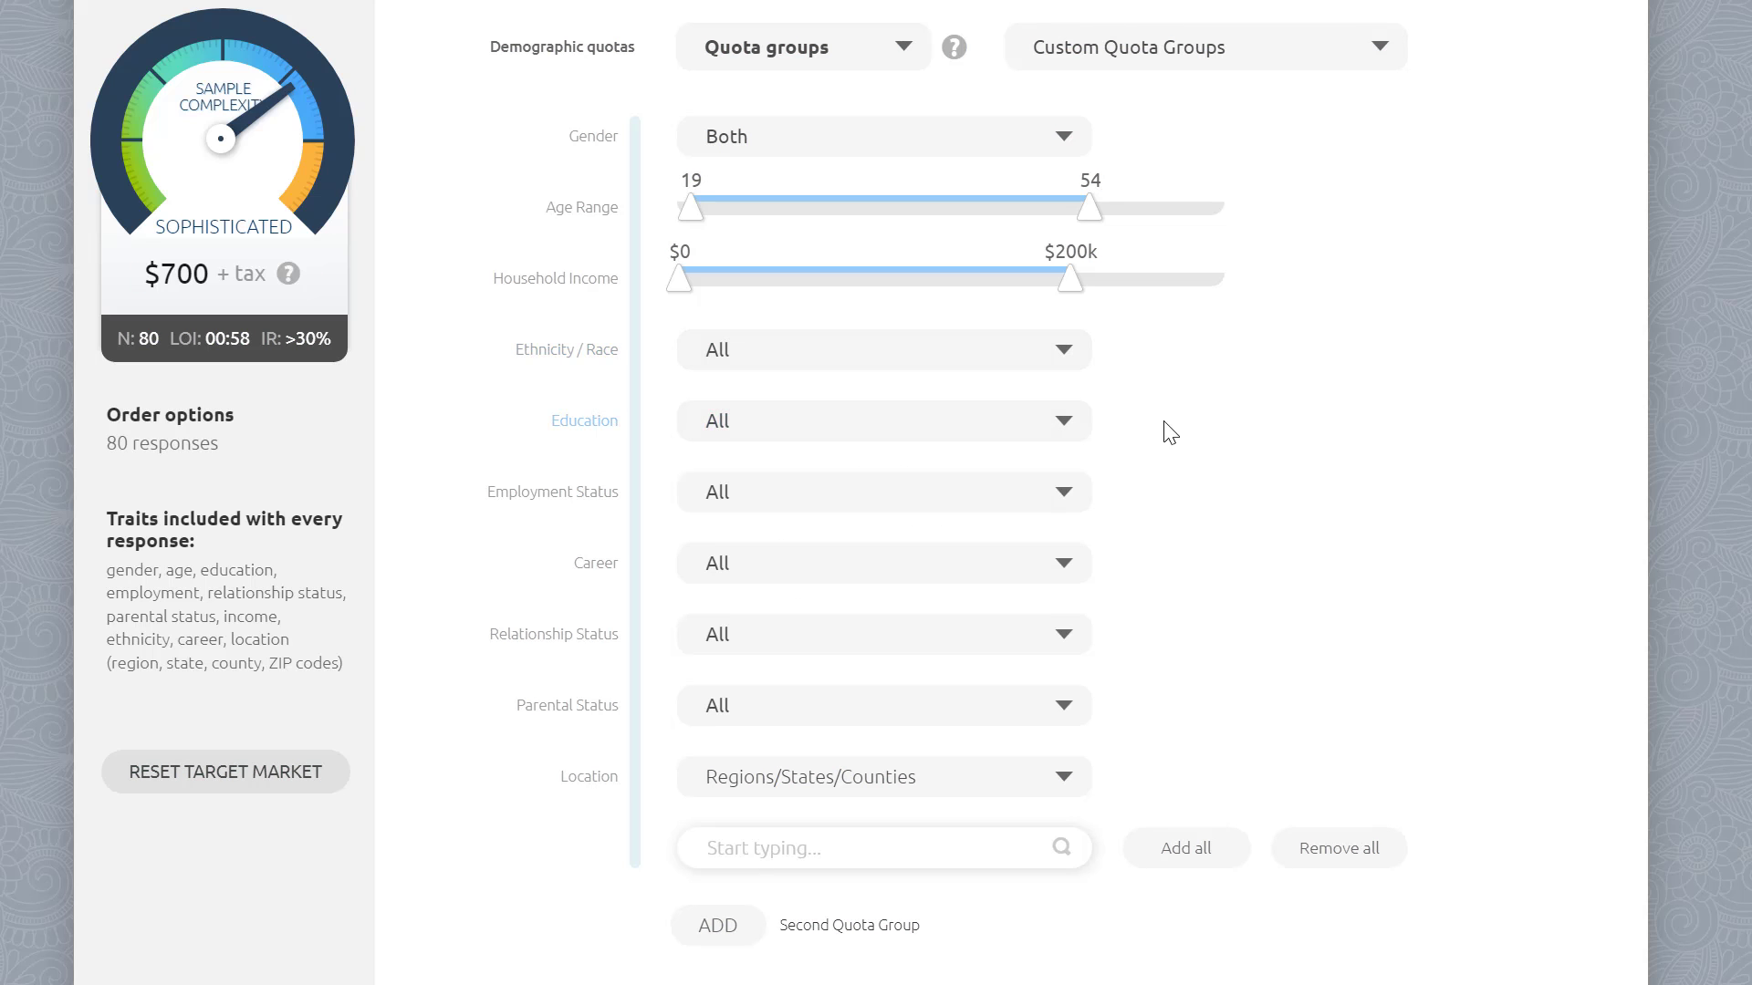
pyautogui.scroll(-3, 1186, 498)
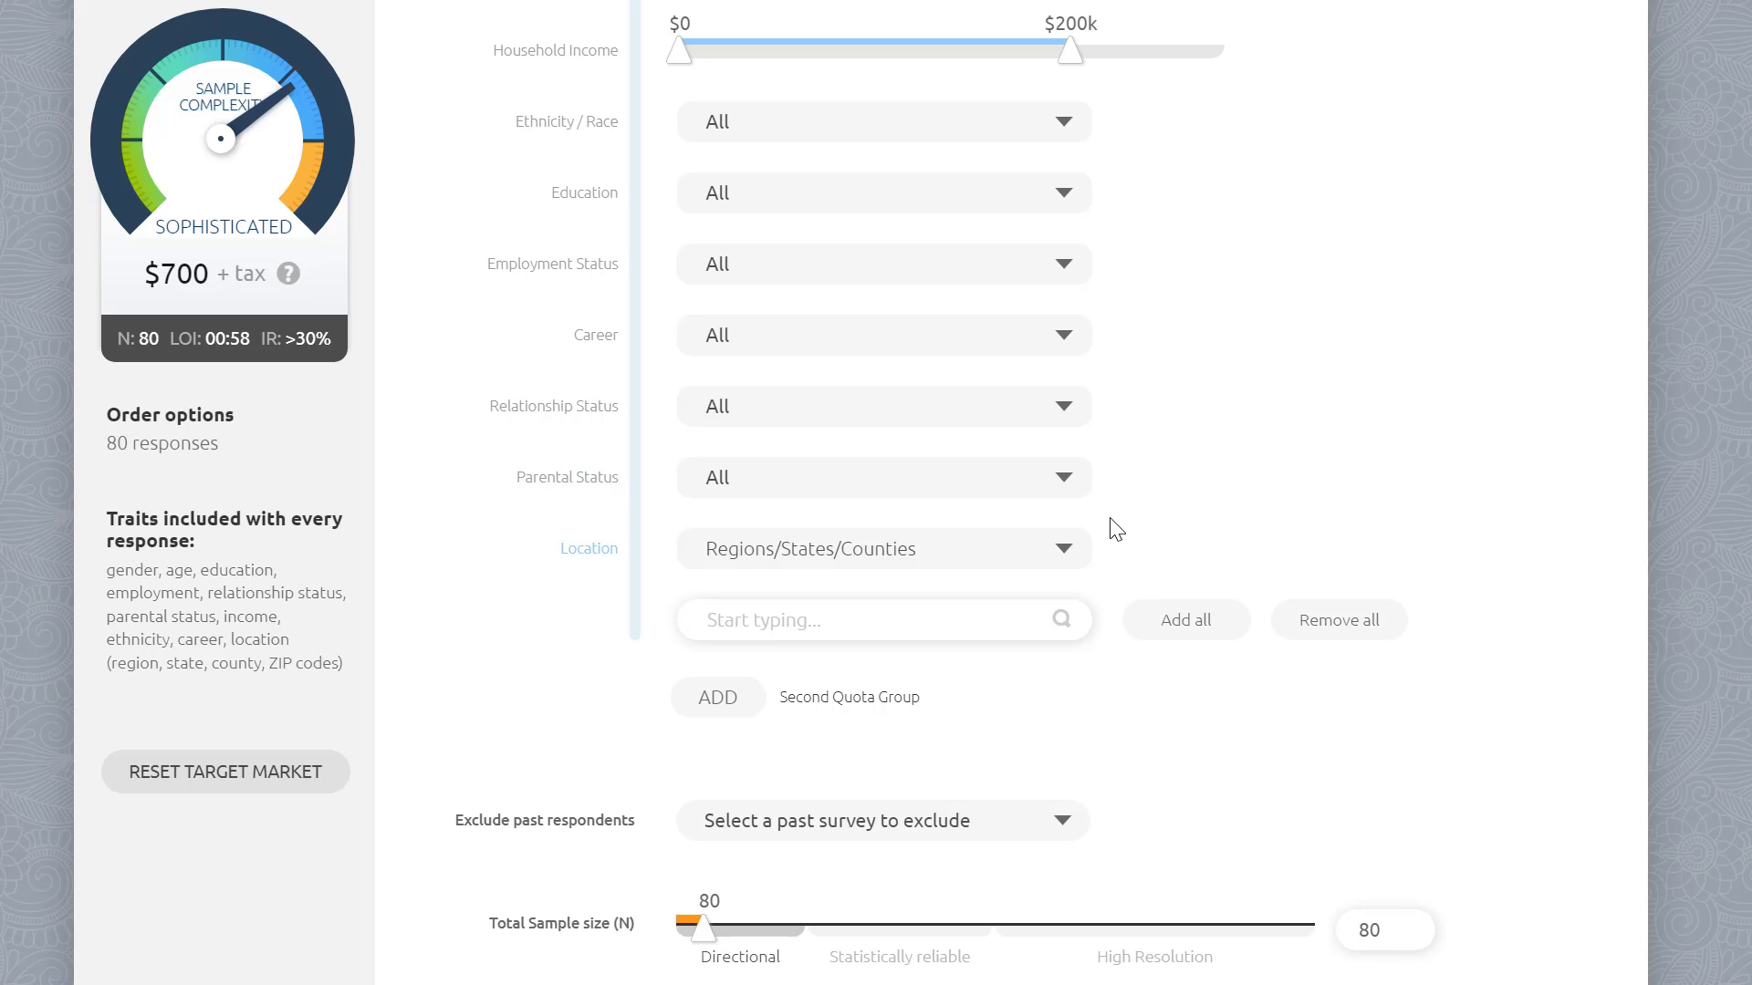
# Step: Choose location targeting by Regions/States/Counties, browse the list and add all locations
pyautogui.click(1058, 552)
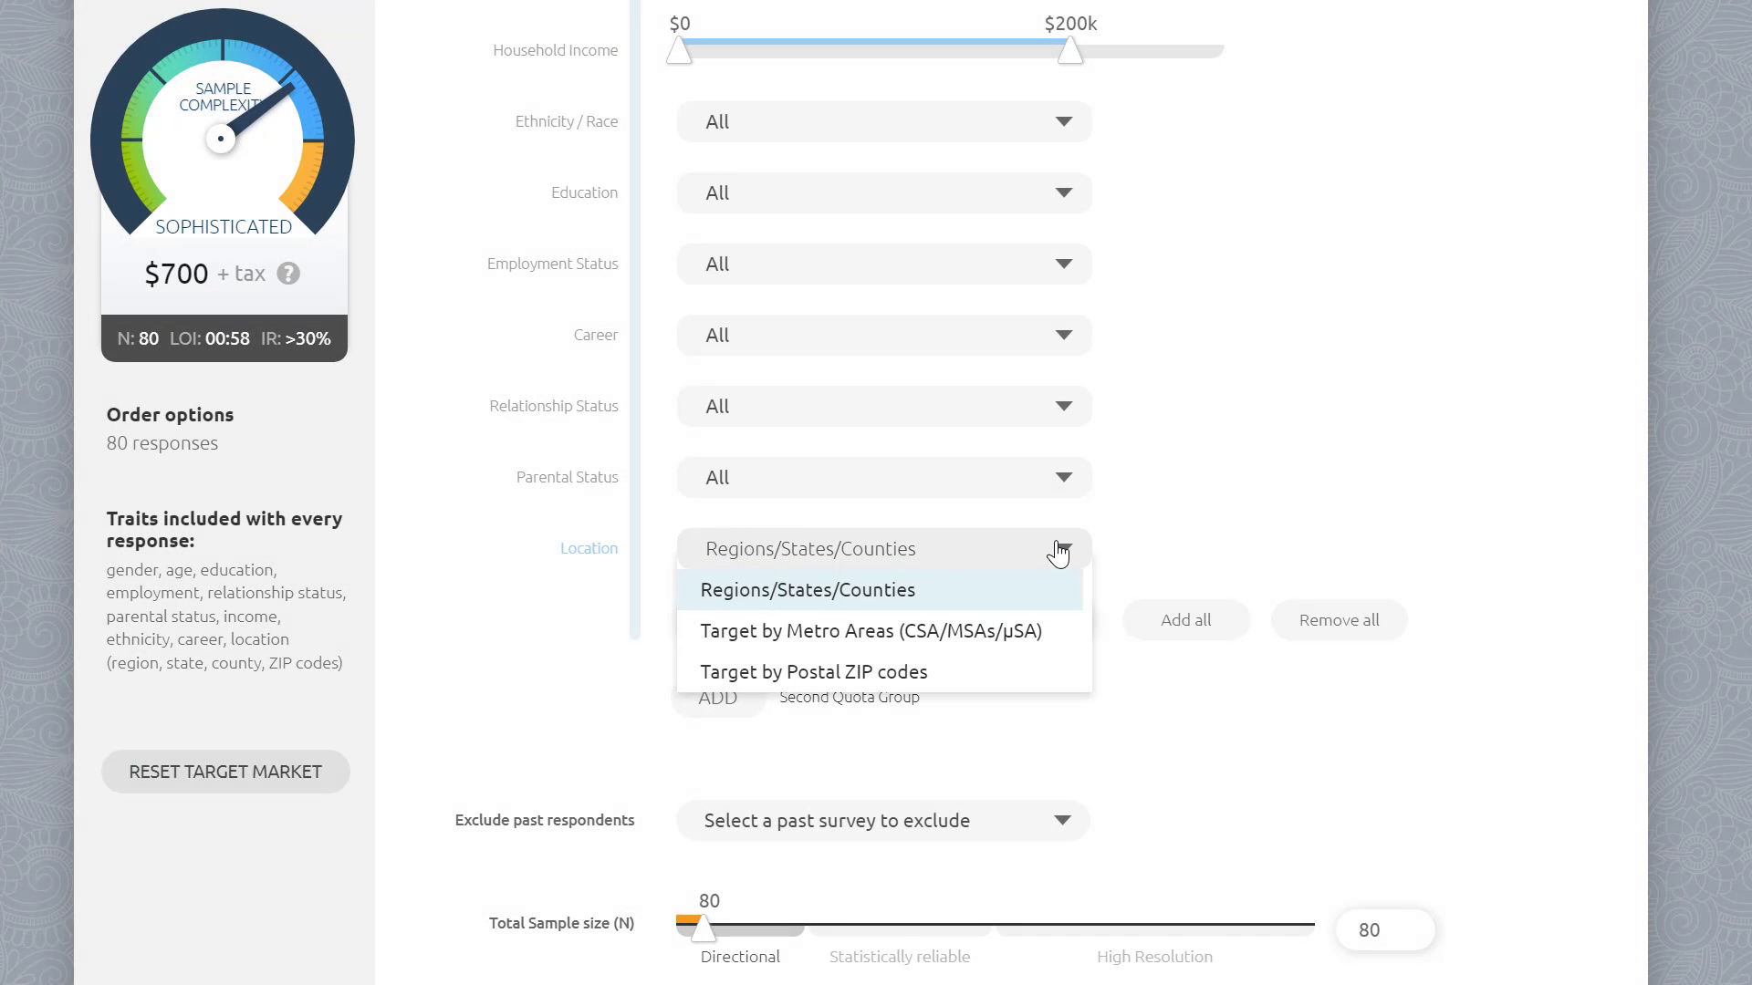
pyautogui.click(1067, 589)
pyautogui.click(967, 622)
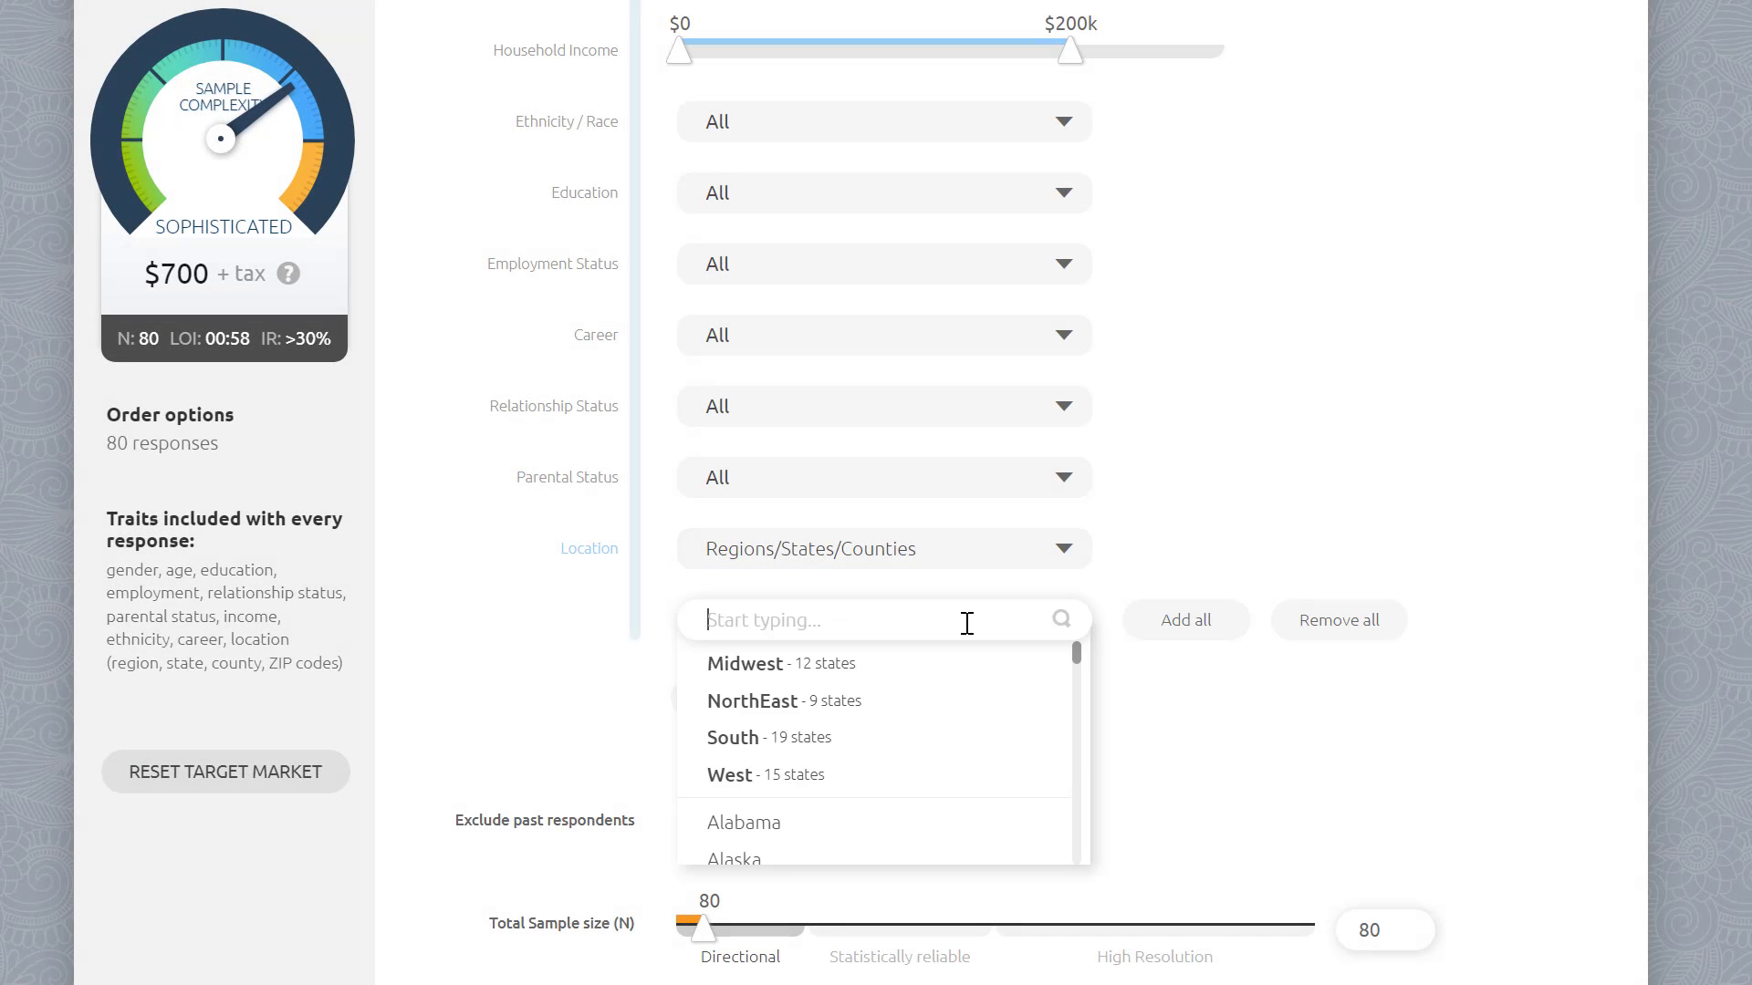
pyautogui.scroll(-1, 968, 680)
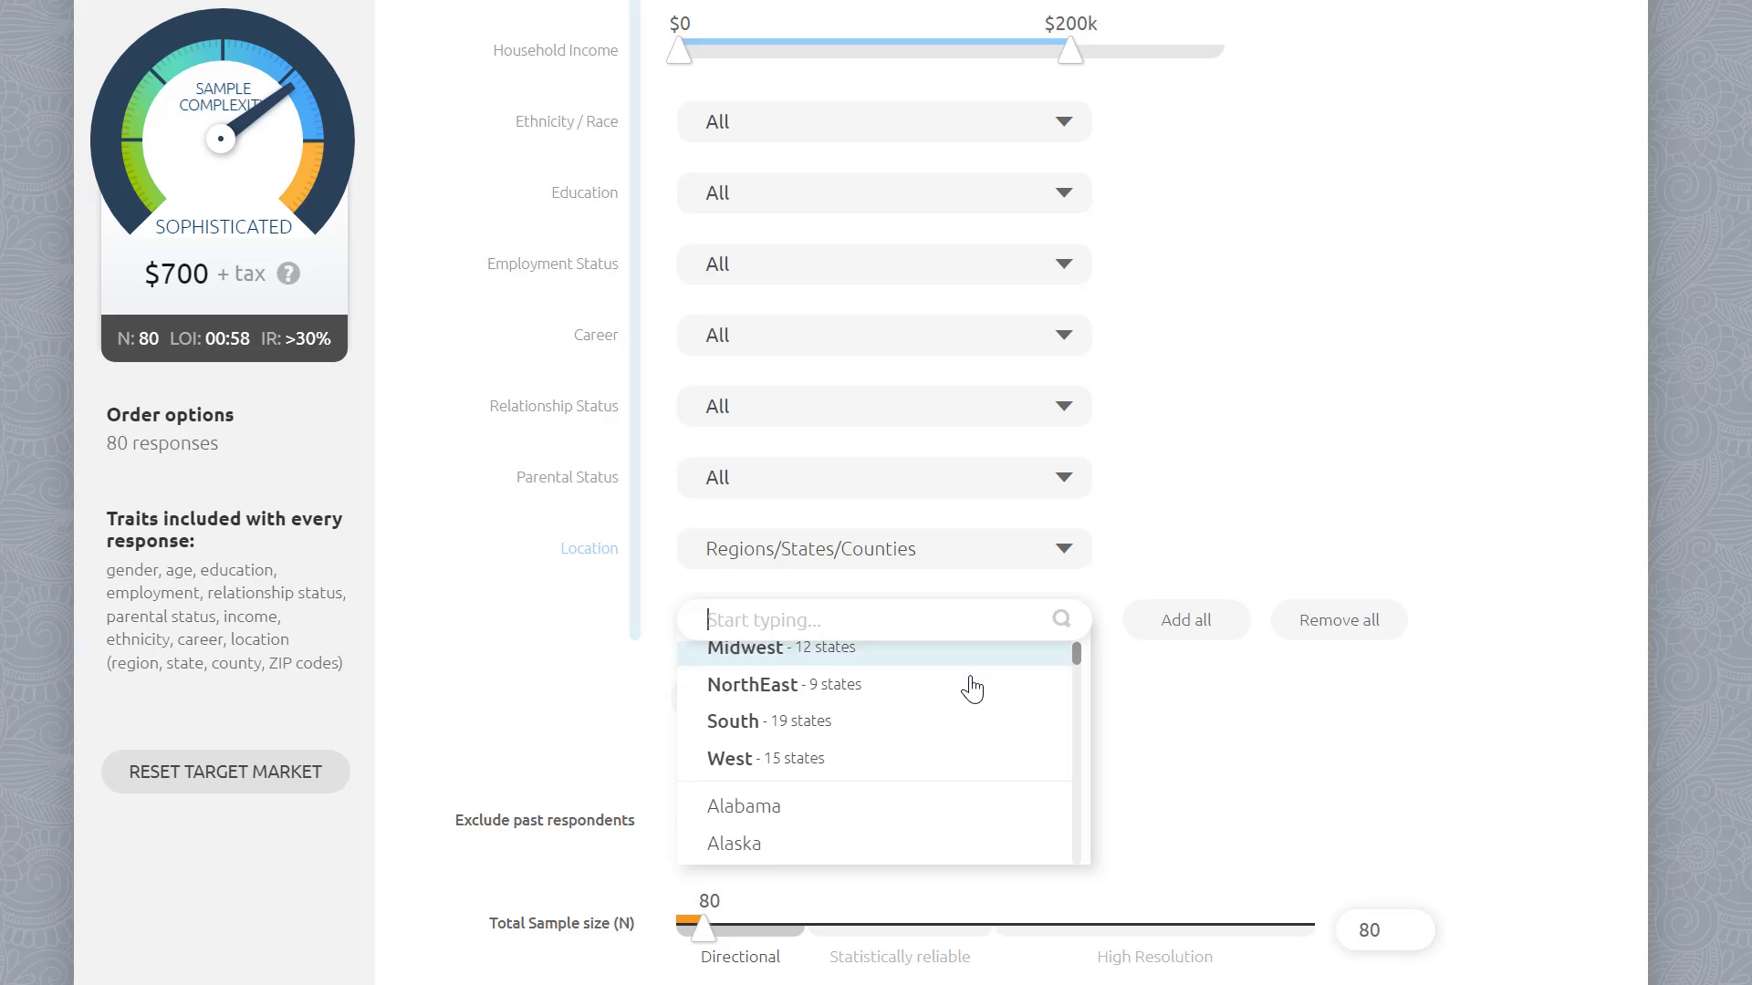
pyautogui.scroll(-2, 968, 699)
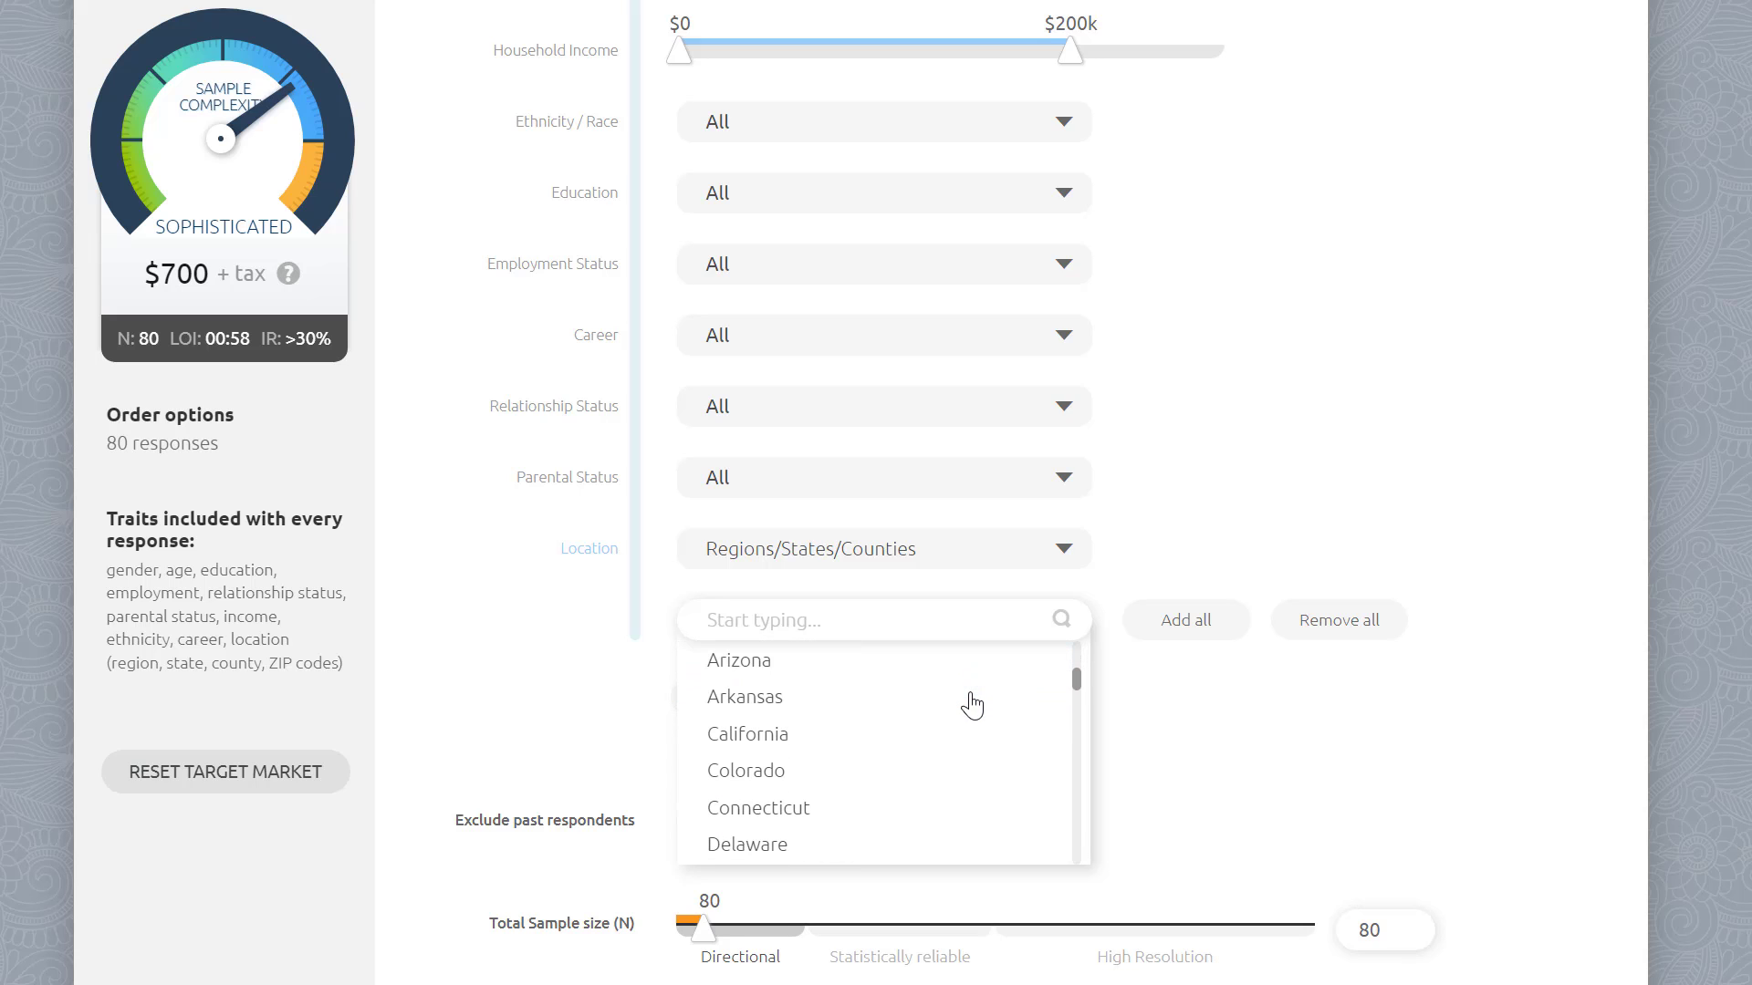
pyautogui.scroll(-2, 972, 705)
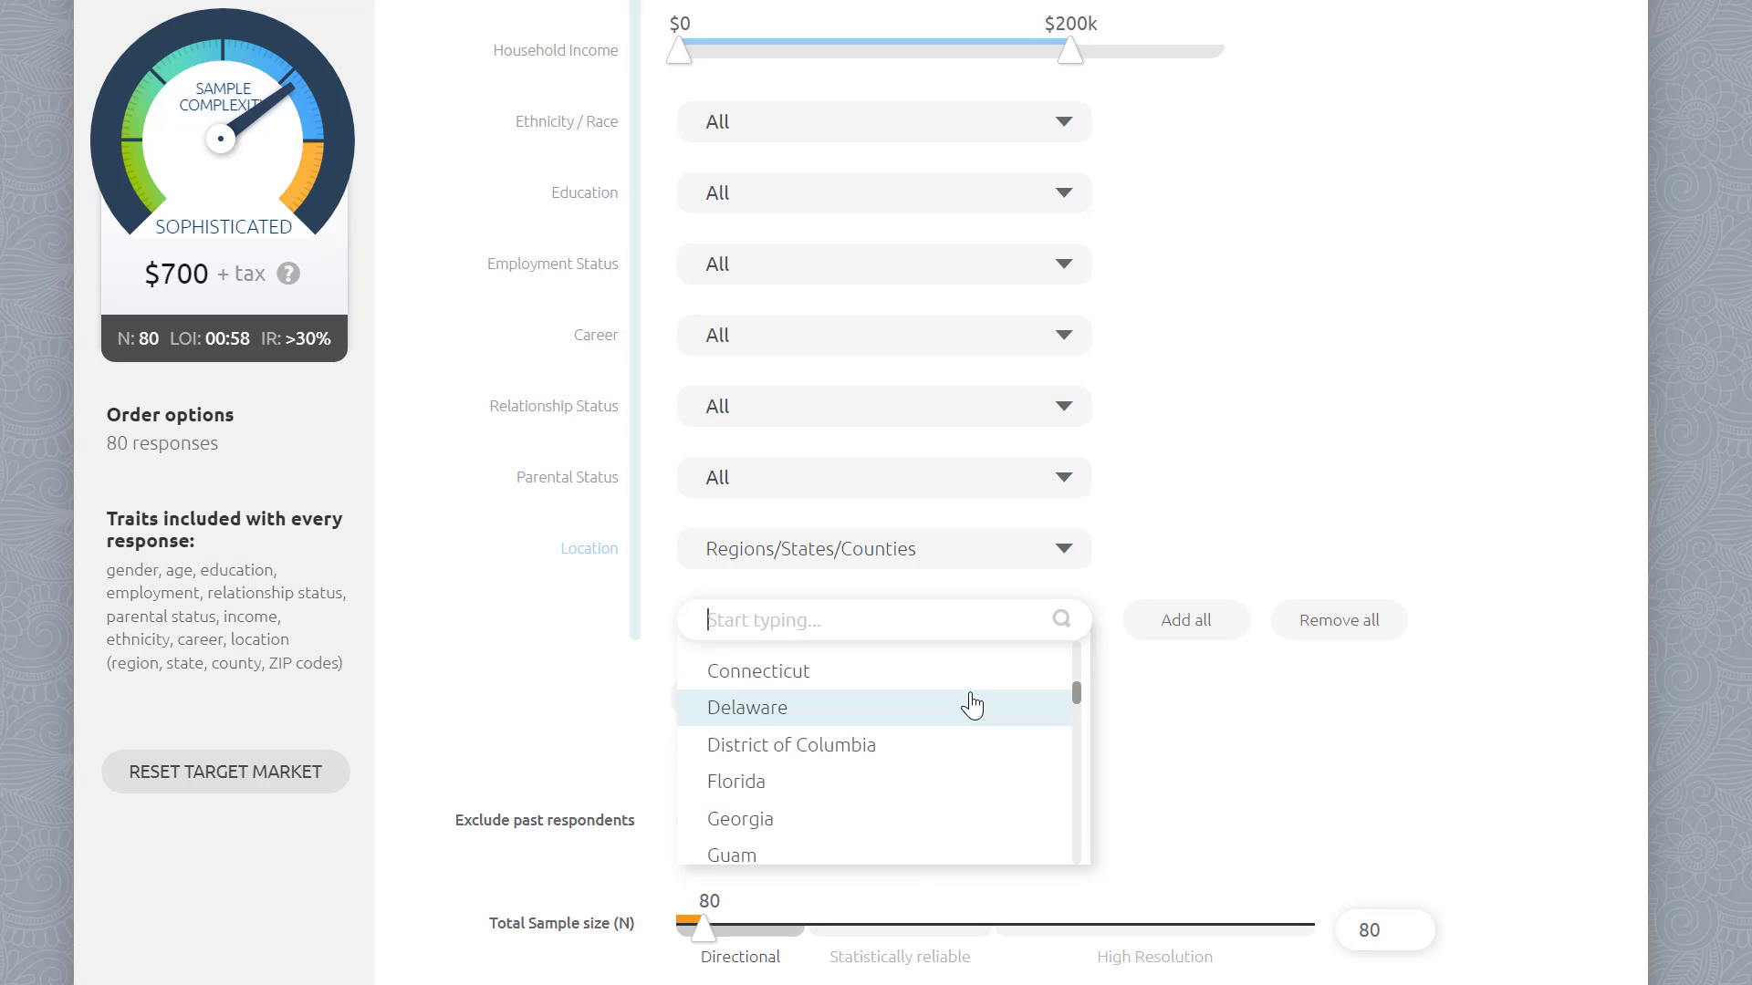
pyautogui.scroll(4, 972, 703)
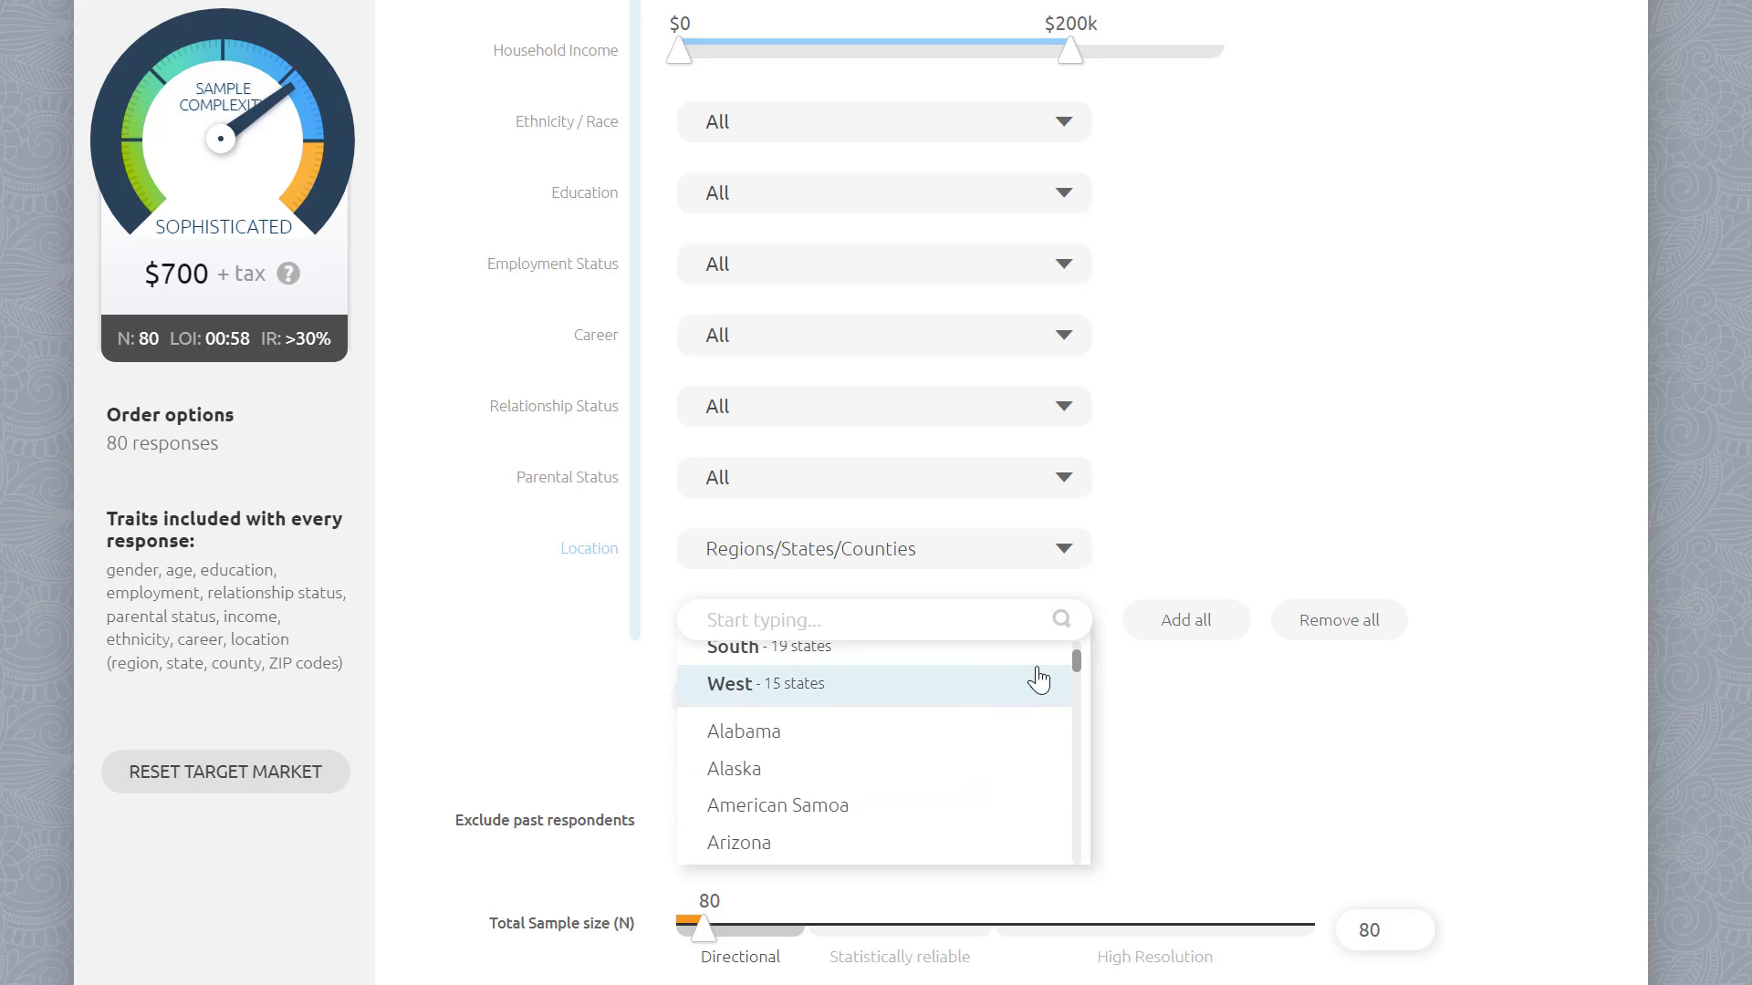
pyautogui.click(1186, 626)
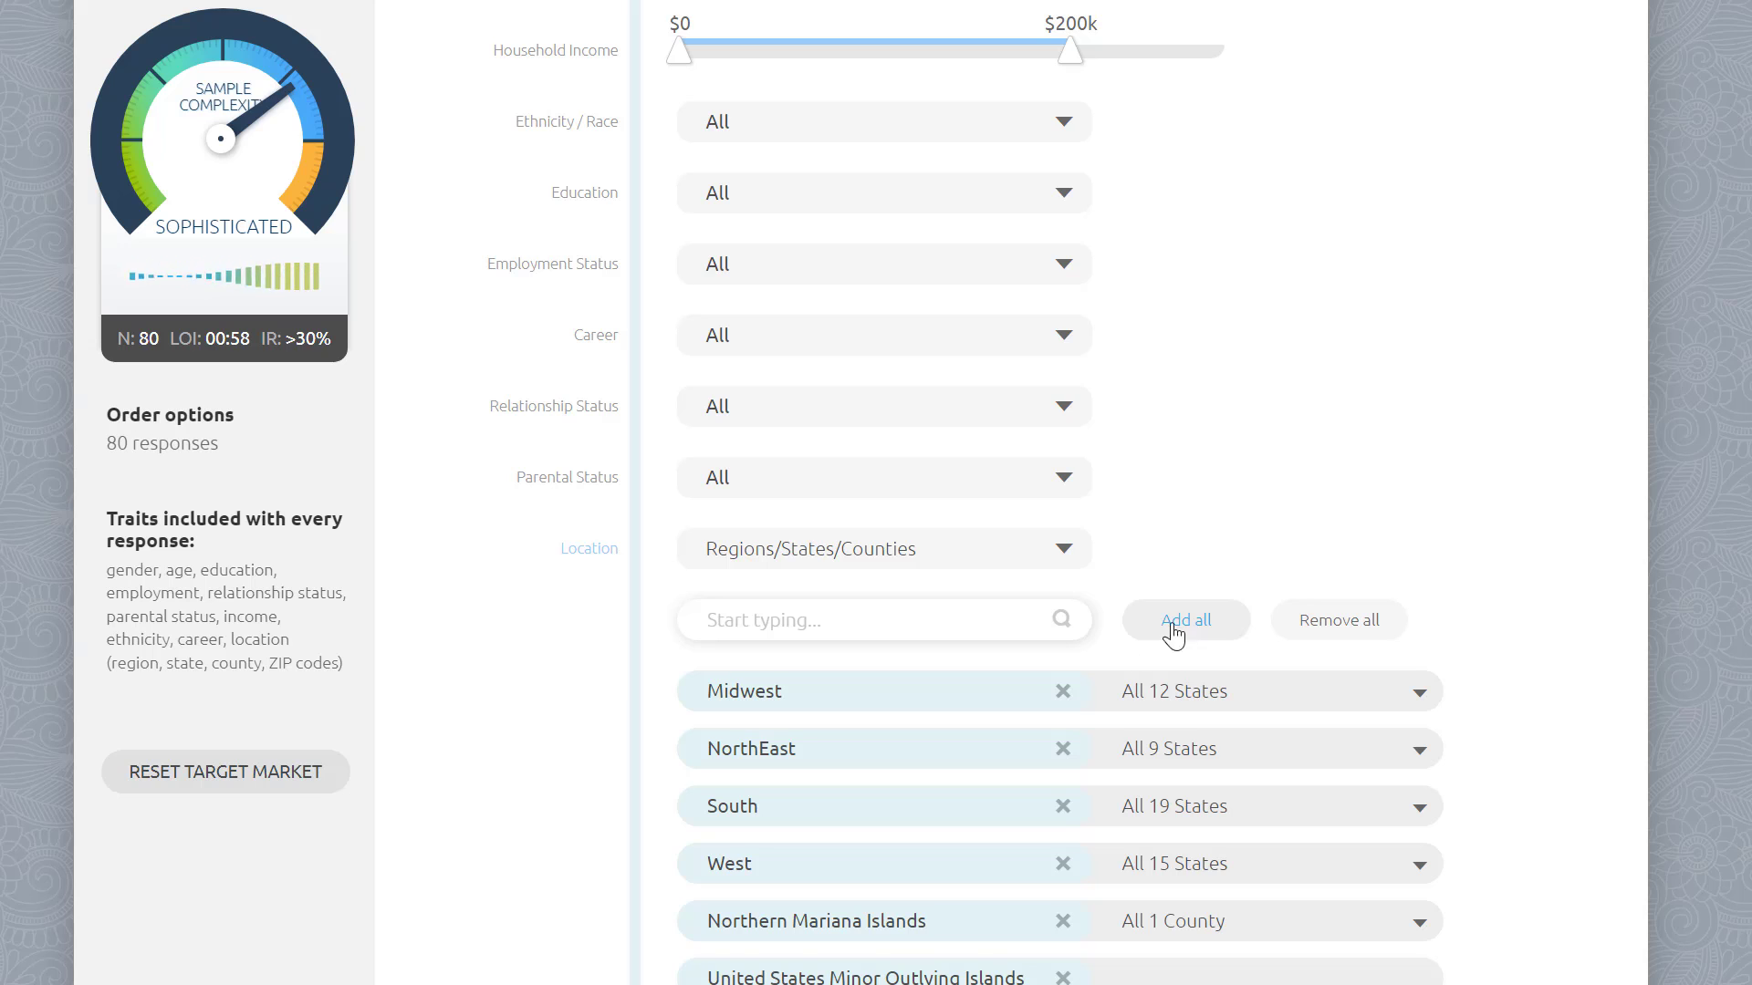
# Step: Remove the Midwest, NorthEast, South and West regions from the location list
pyautogui.click(1064, 692)
pyautogui.click(1064, 691)
pyautogui.click(1064, 692)
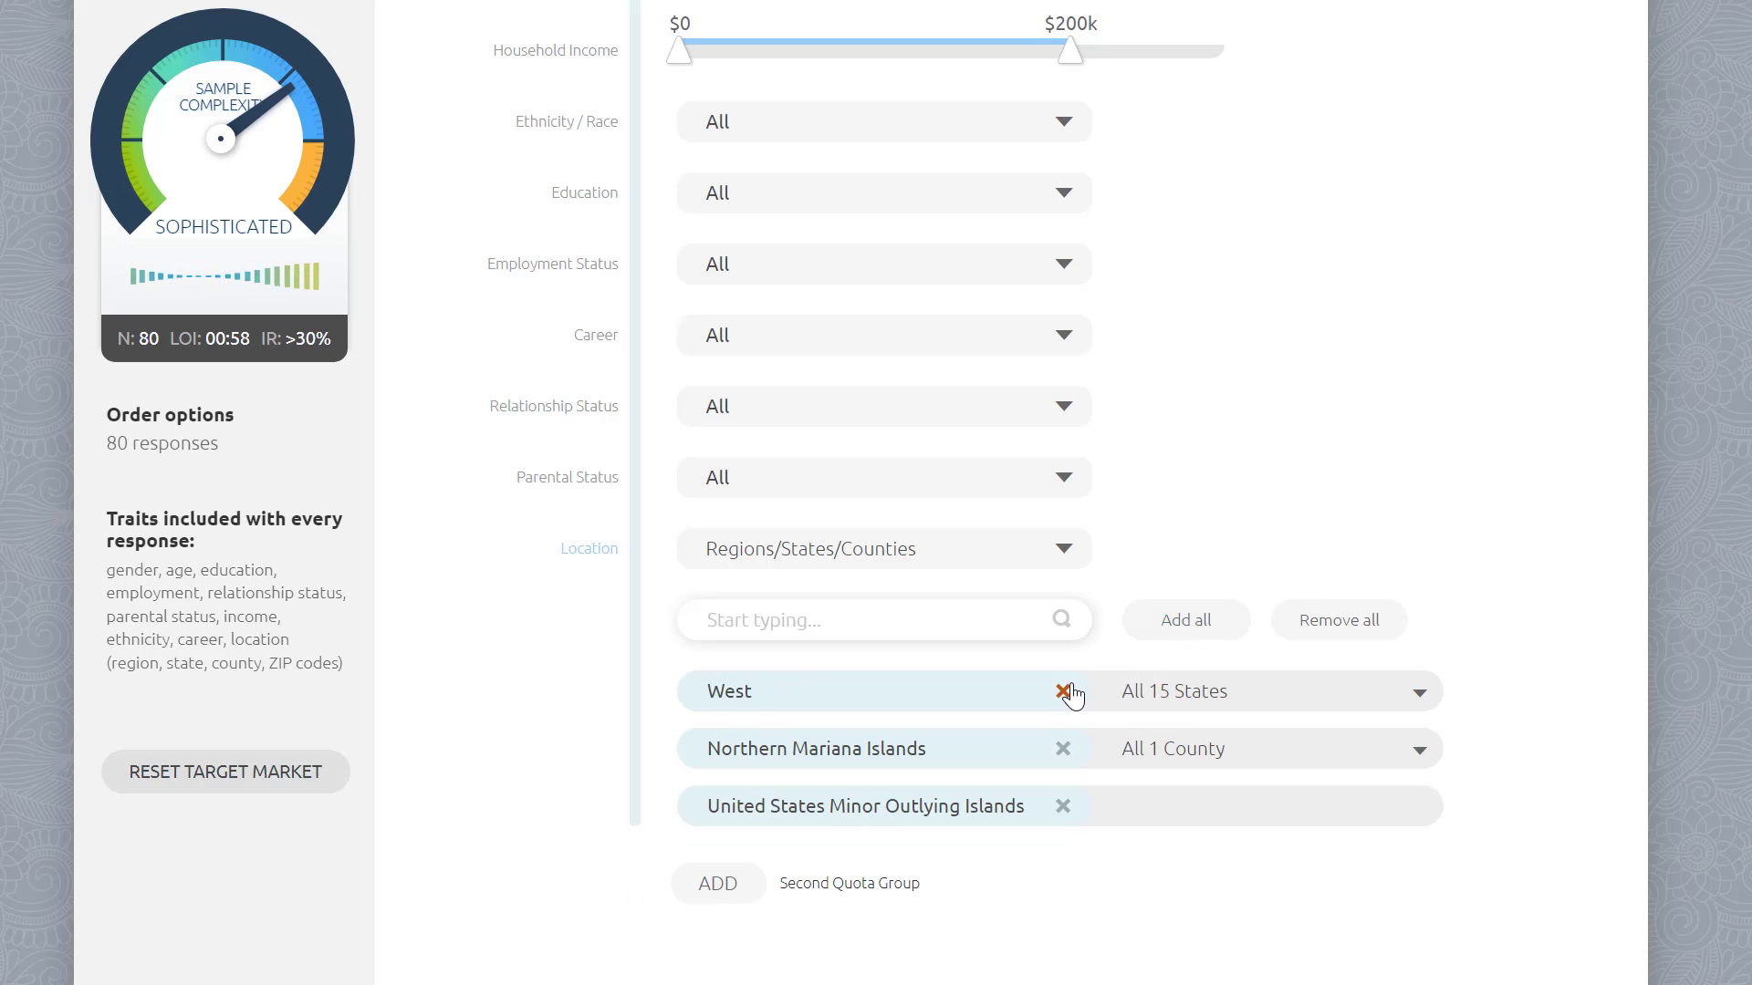
pyautogui.click(1064, 691)
pyautogui.click(1063, 692)
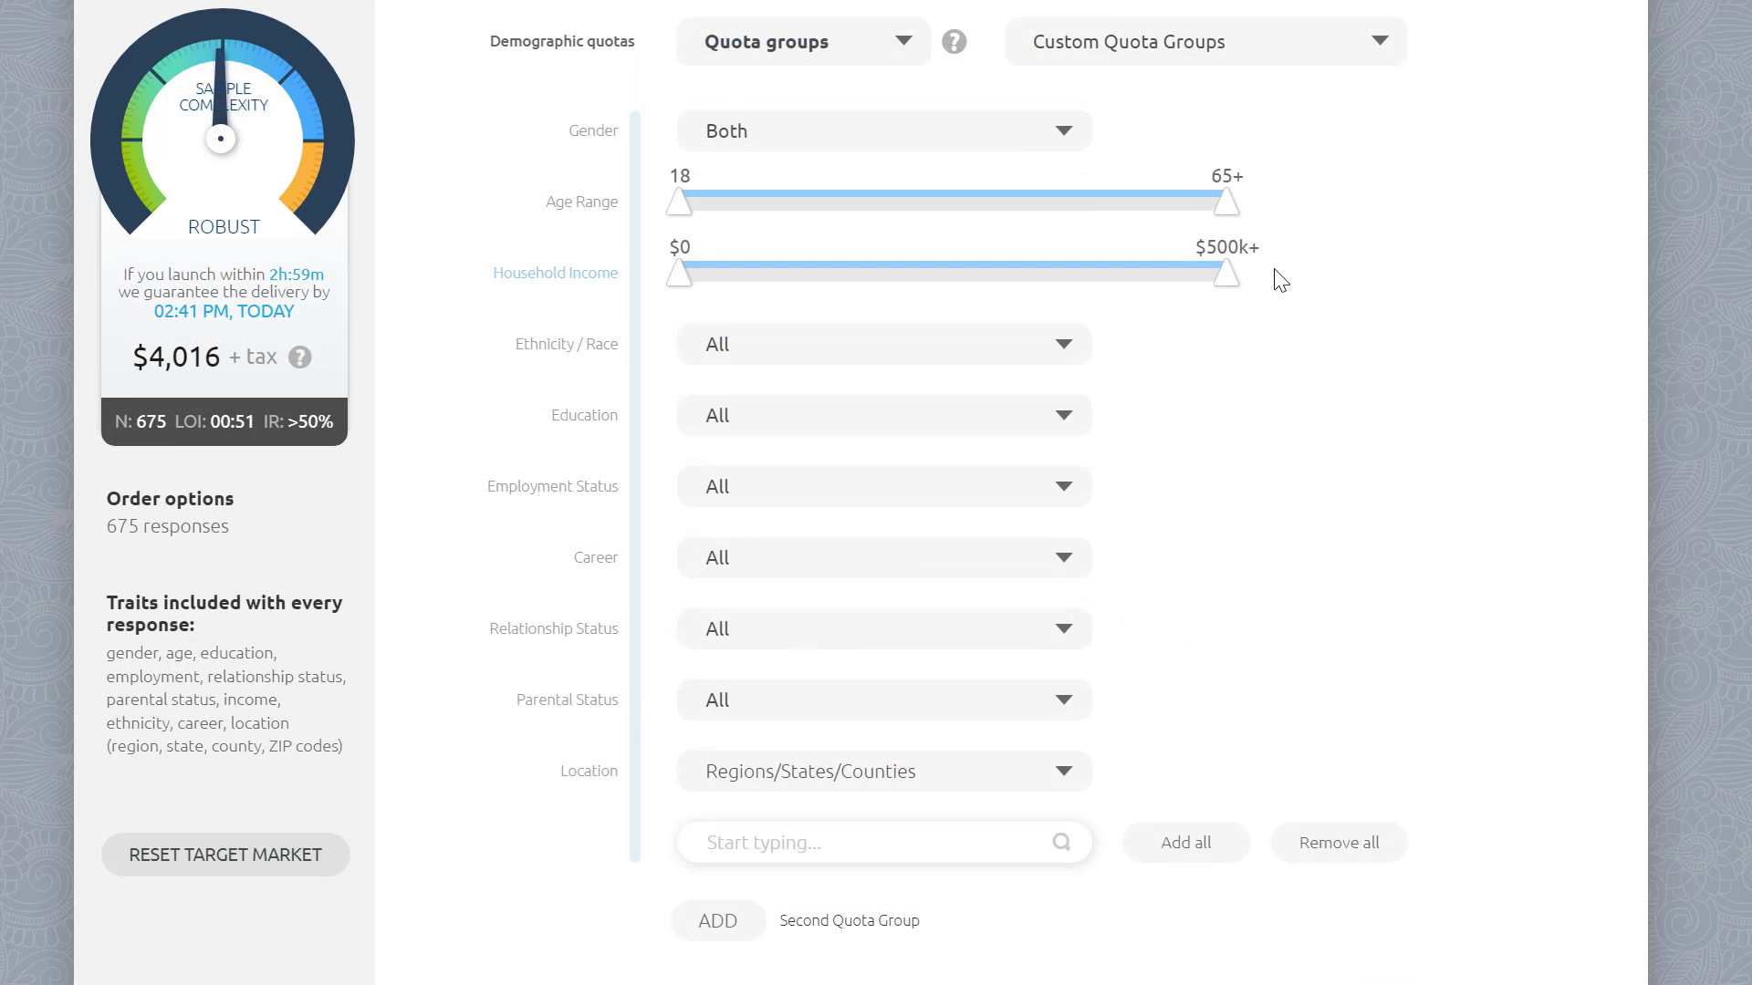
# Step: Limit the first quota group's age range to 18–41 and add a second quota group
pyautogui.moveTo(1225, 203); pyautogui.dragTo(940, 216)
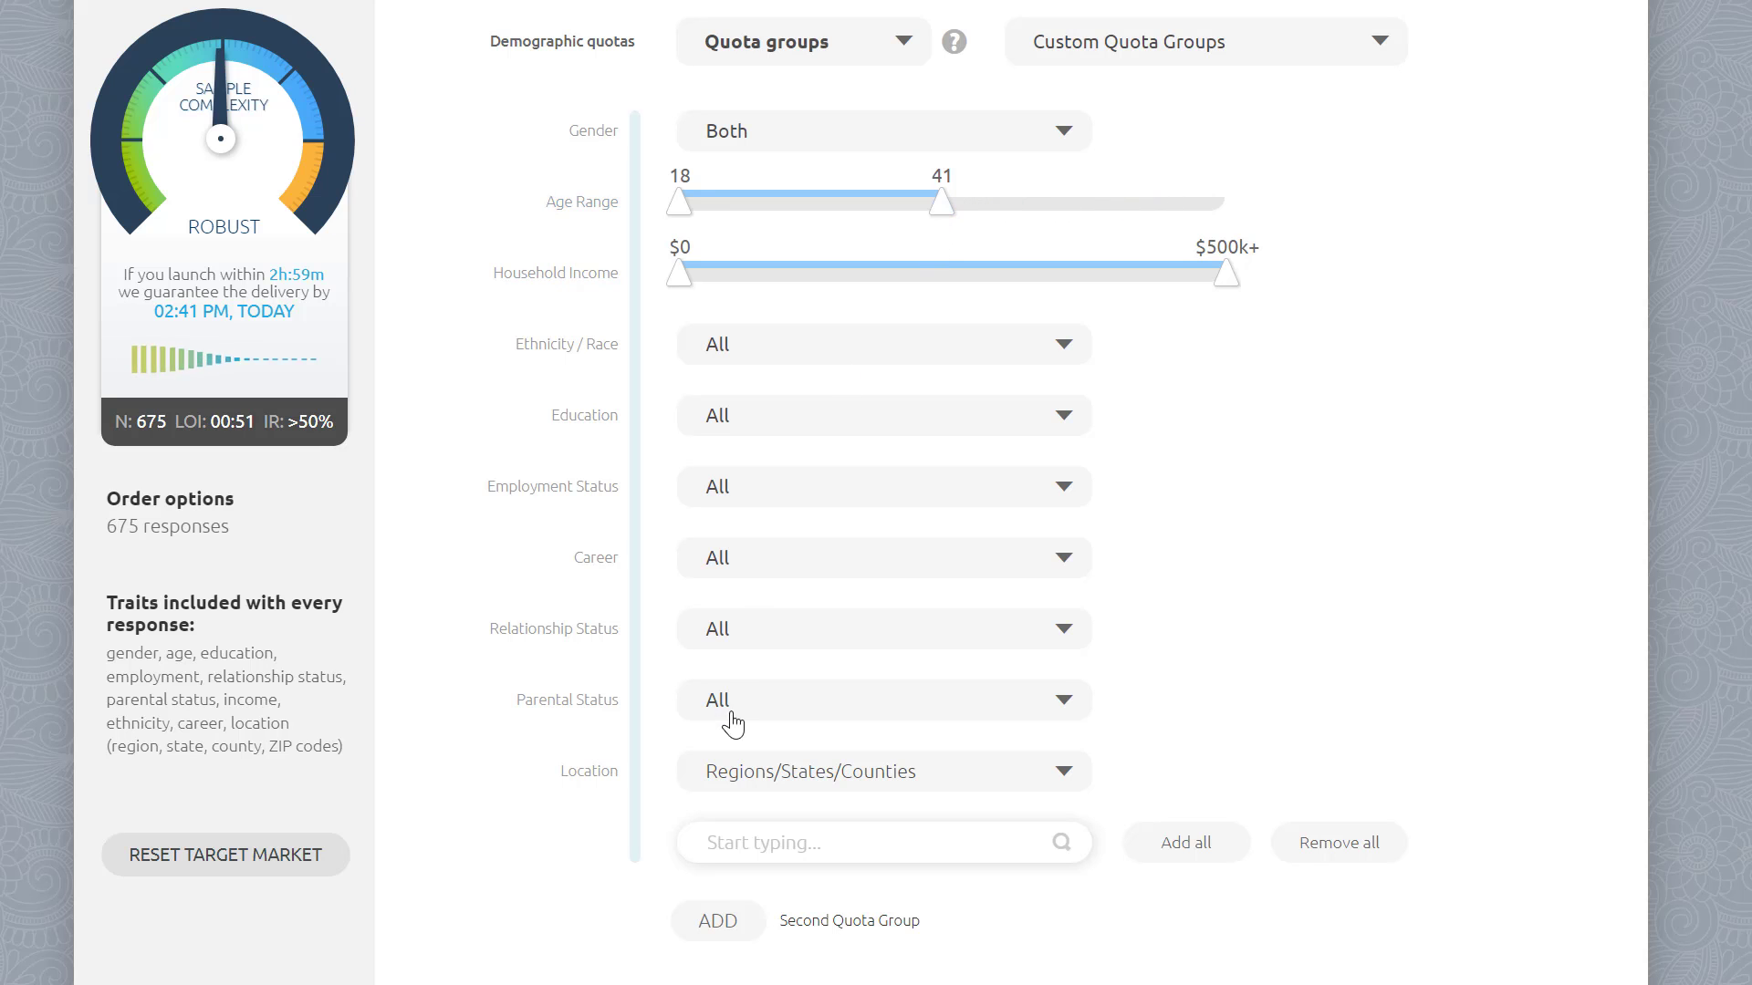
pyautogui.click(721, 921)
pyautogui.scroll(-6, 821, 638)
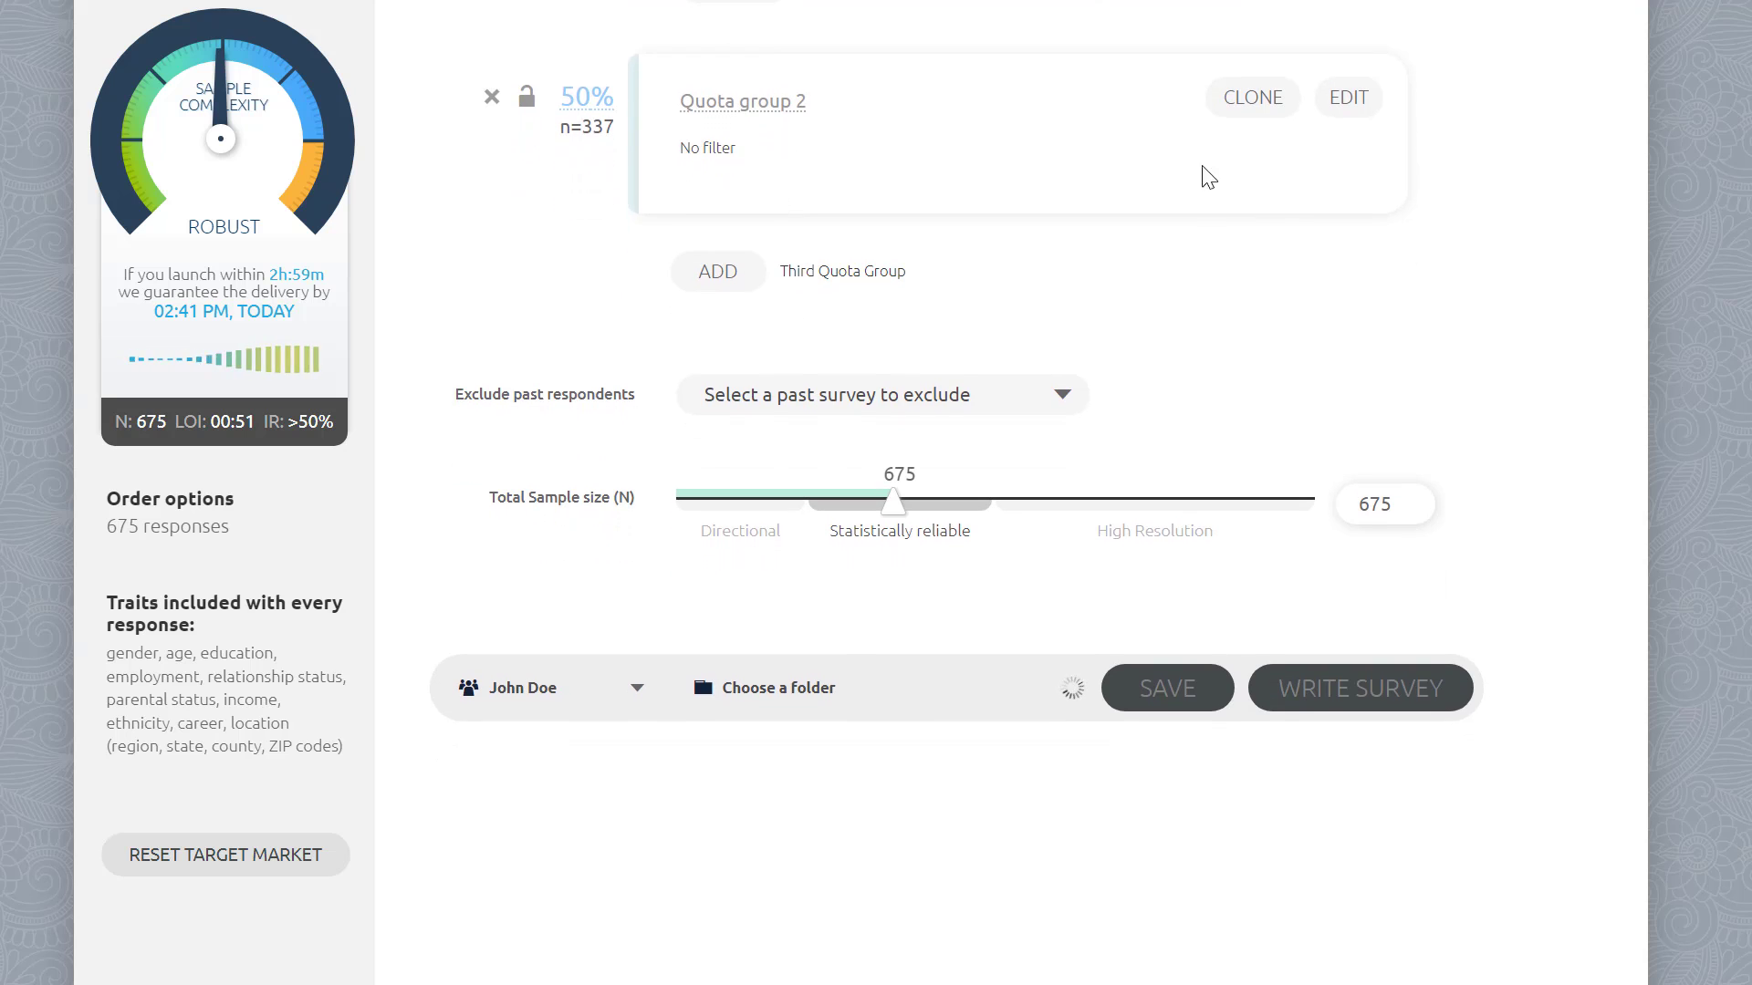
# Step: Open the second quota group for editing and apply the Region custom quota group preset
pyautogui.click(1340, 112)
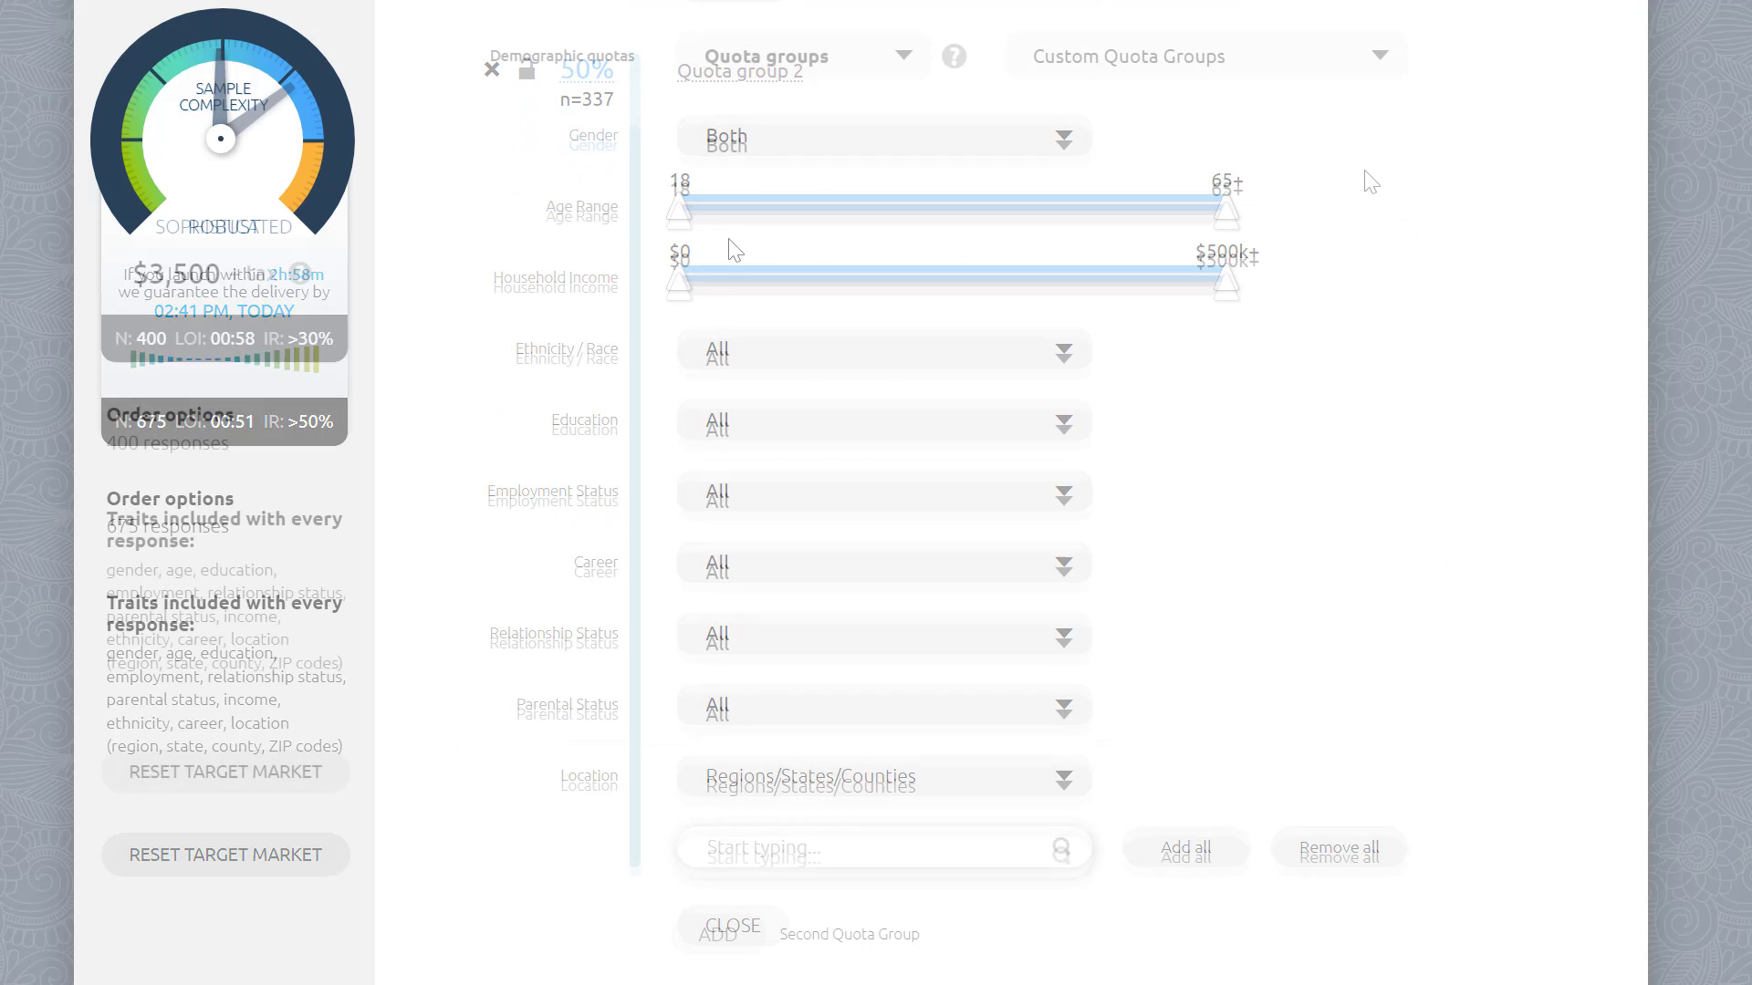
pyautogui.click(1273, 66)
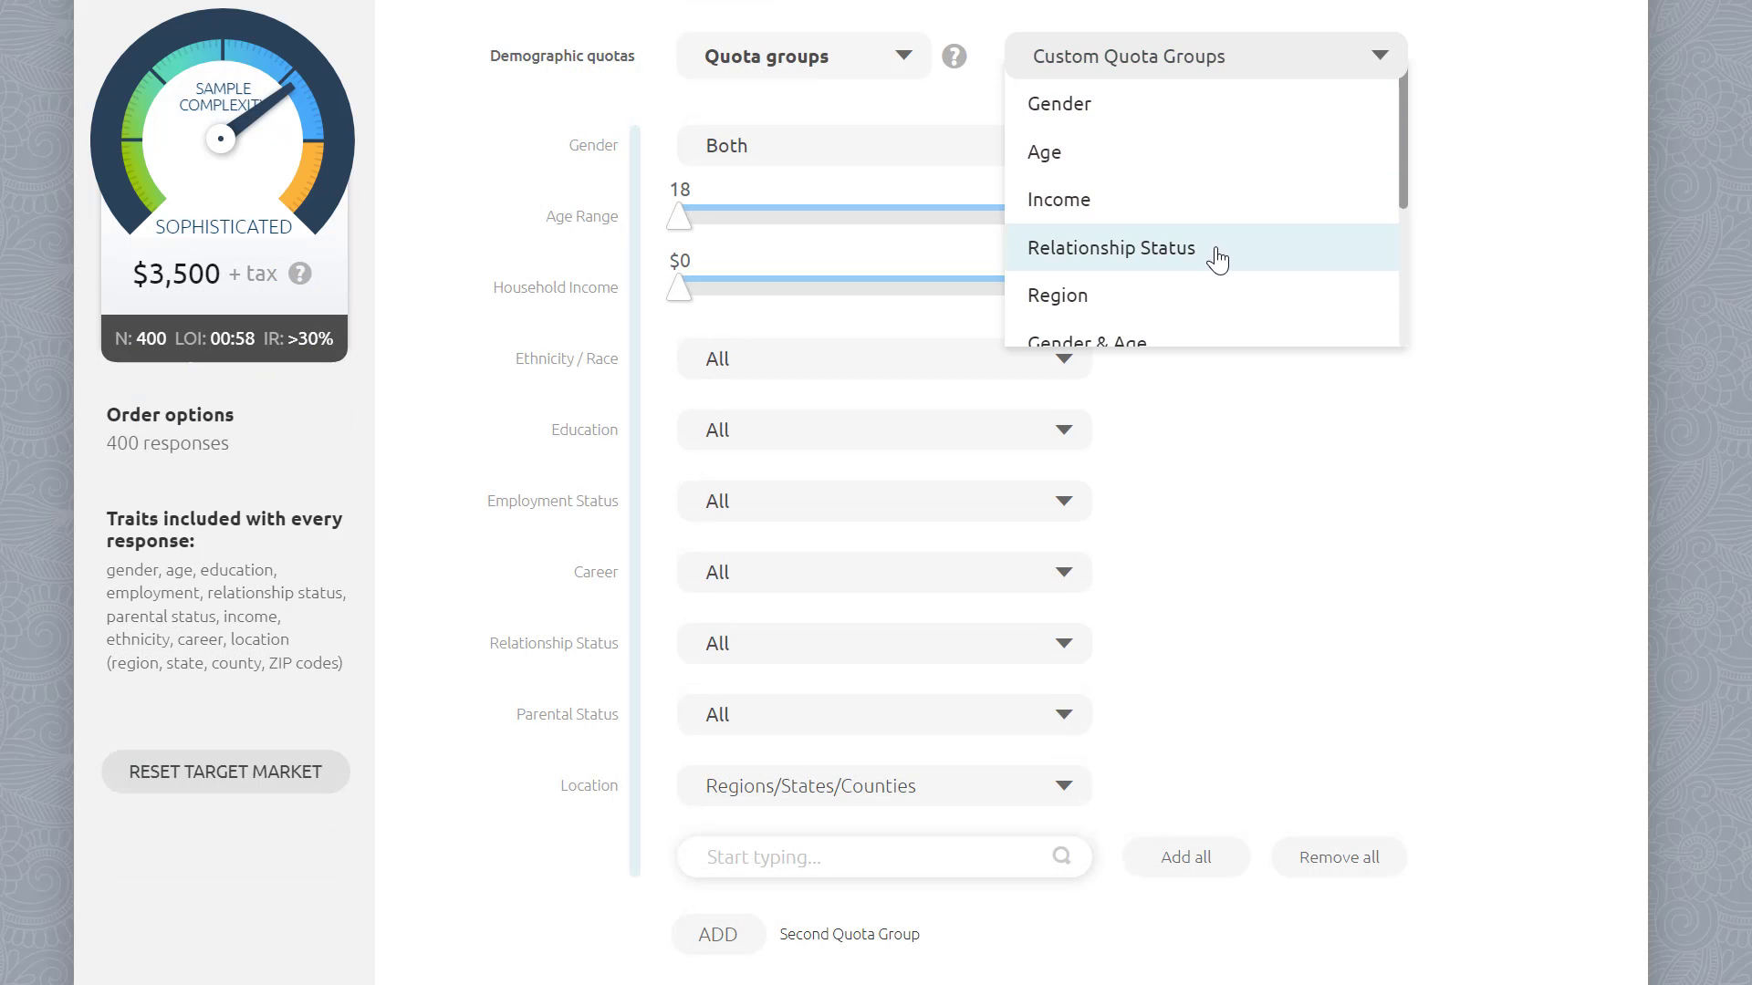
pyautogui.click(1206, 296)
pyautogui.scroll(-4, 913, 638)
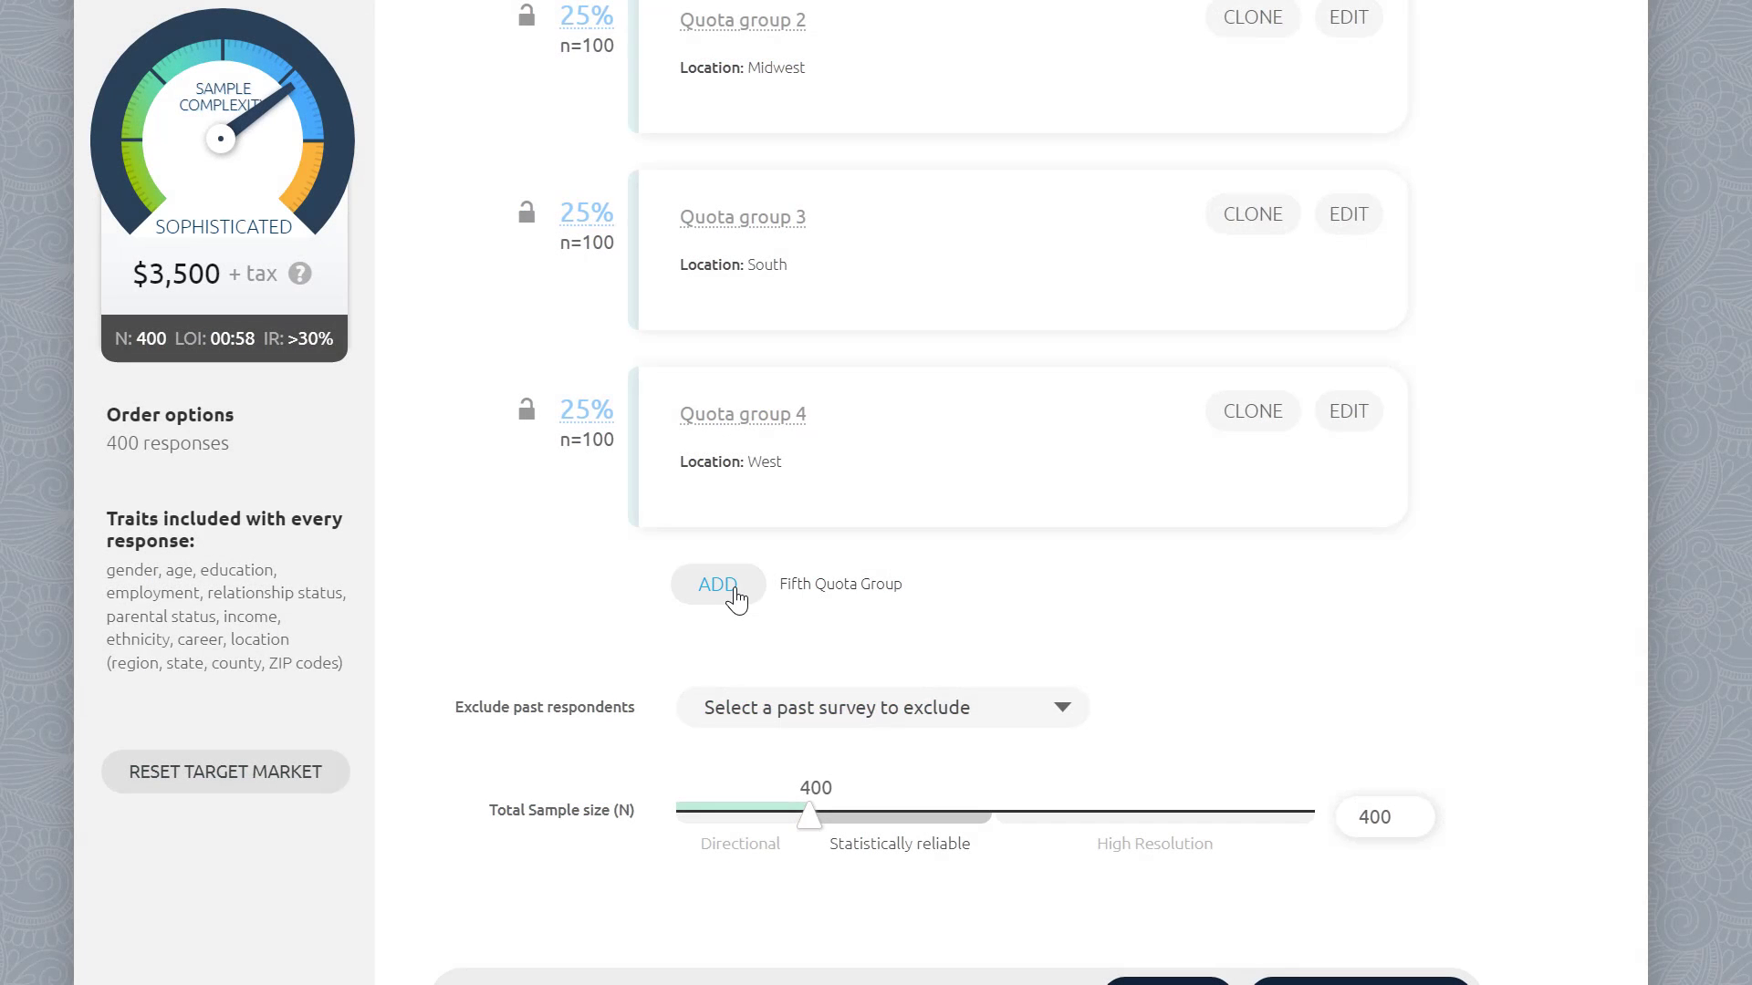
# Step: Add a fifth quota group and open it for editing
pyautogui.click(731, 587)
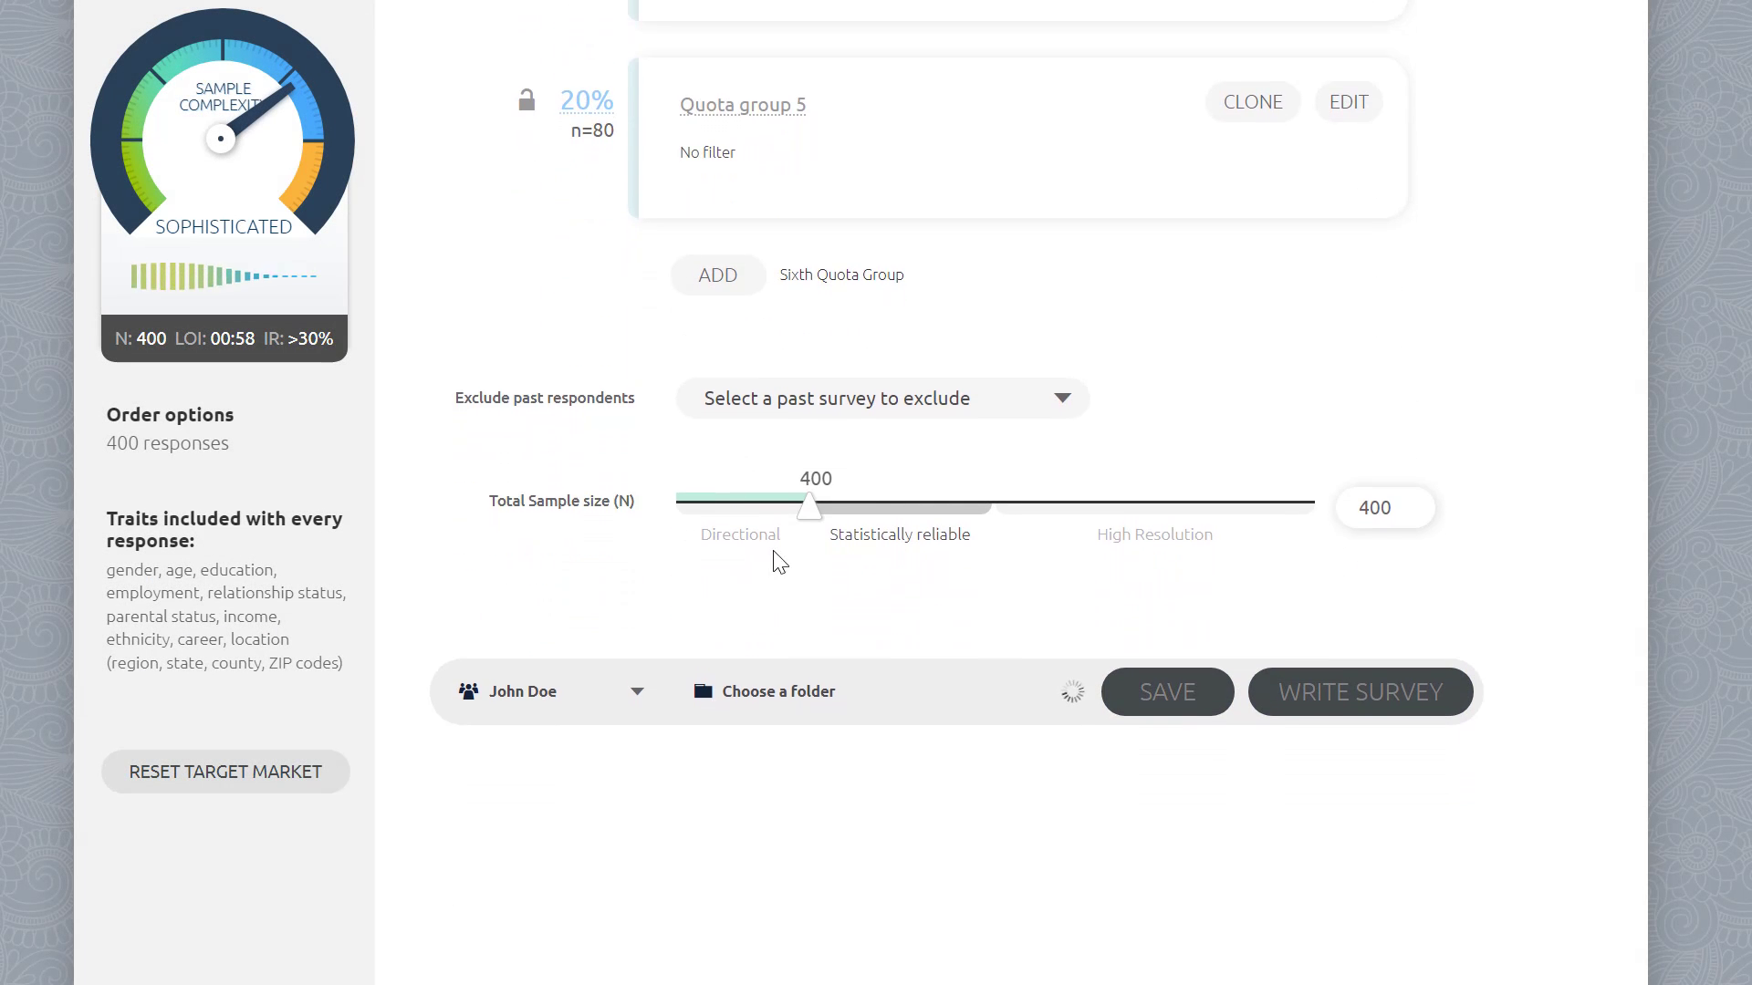
pyautogui.scroll(3, 924, 393)
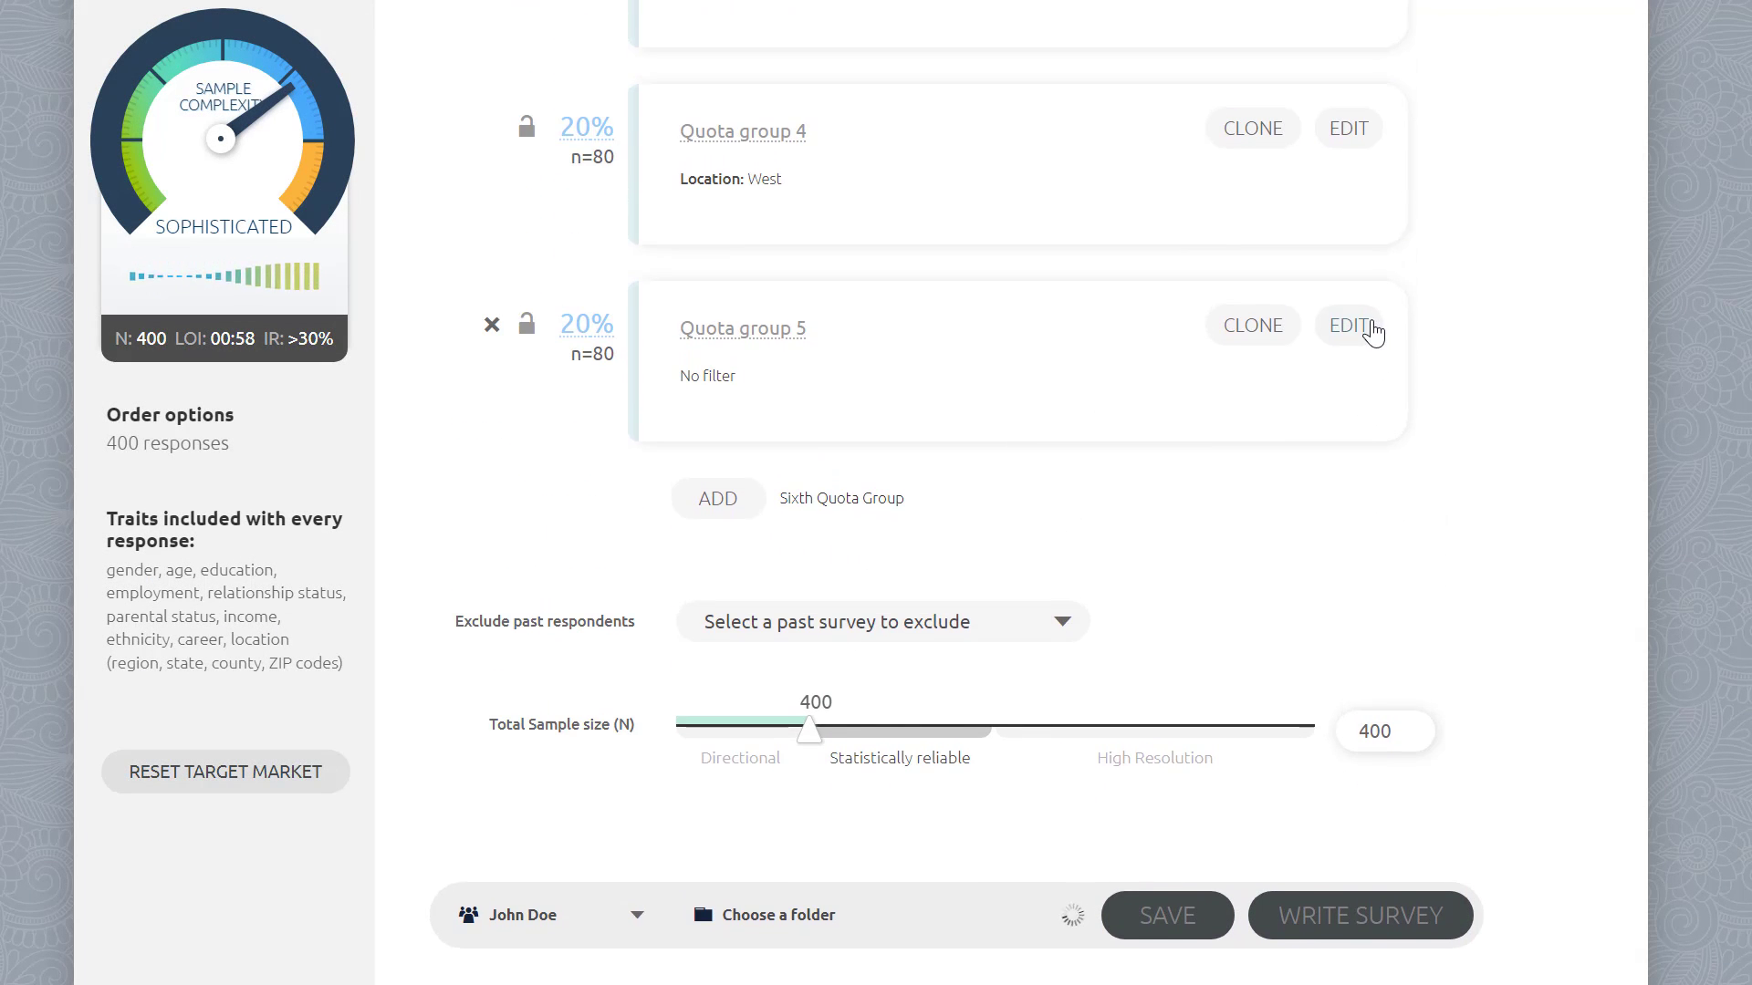
pyautogui.click(1349, 326)
pyautogui.scroll(-1, 1108, 422)
pyautogui.scroll(-1, 1101, 433)
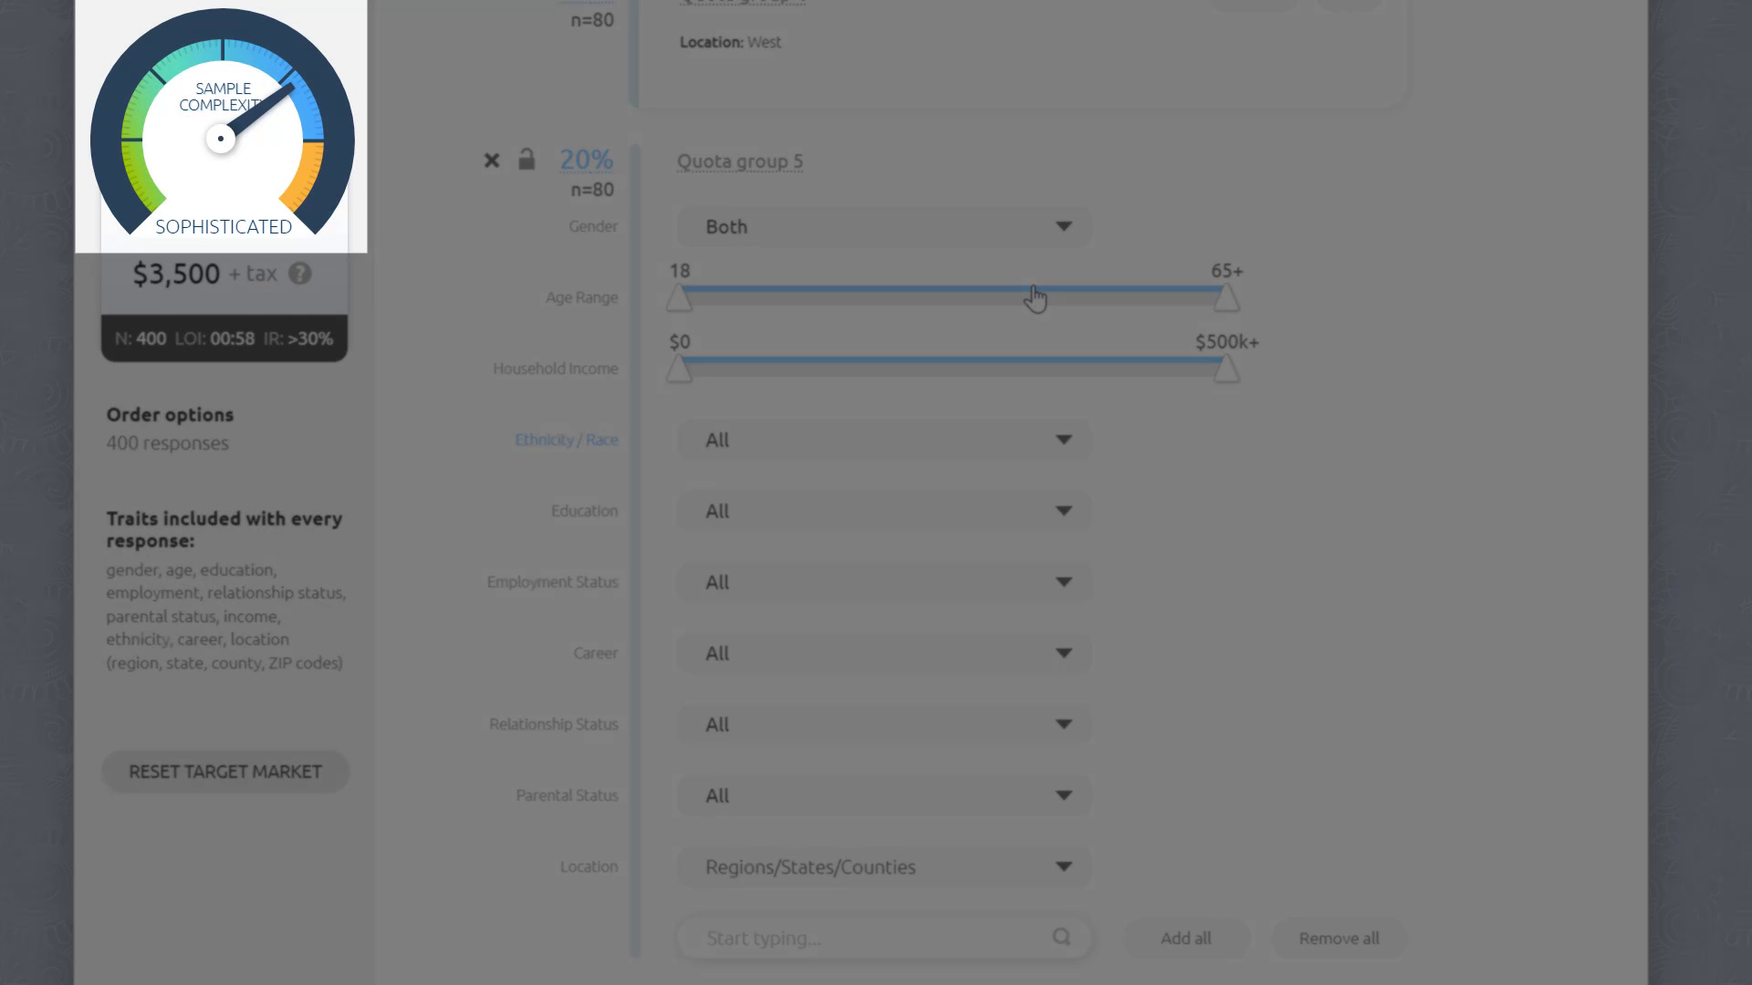
pyautogui.scroll(1, 1100, 453)
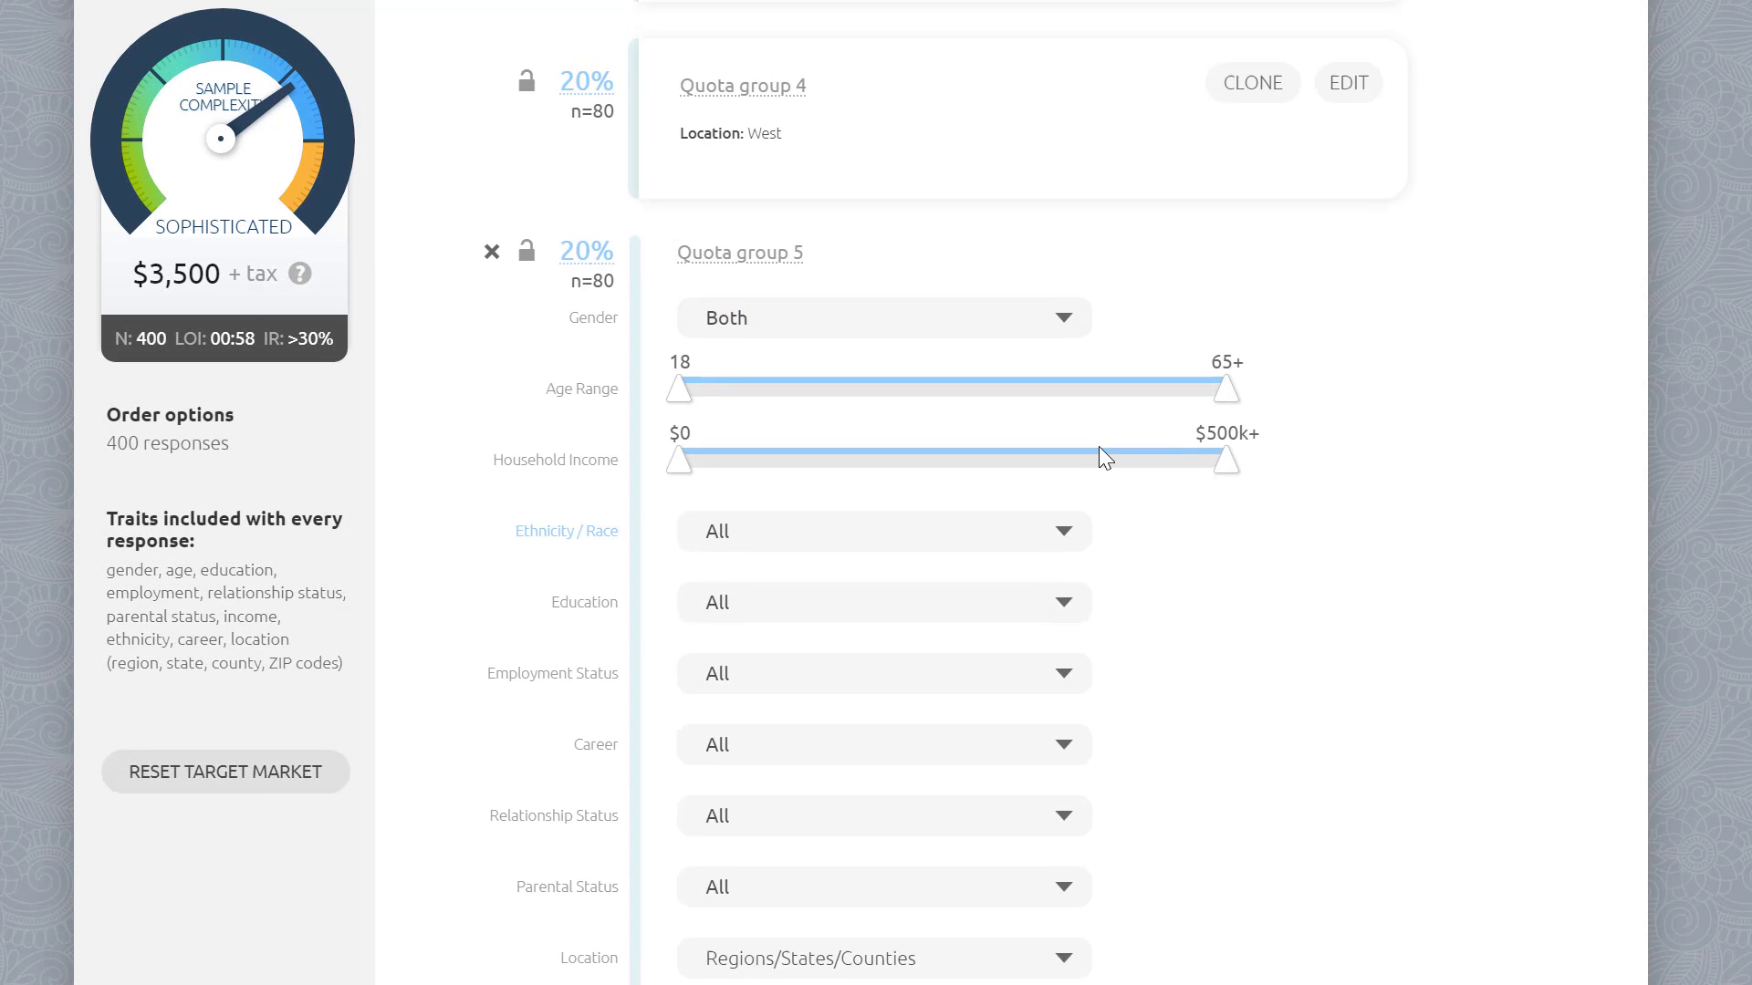
pyautogui.scroll(2, 1101, 451)
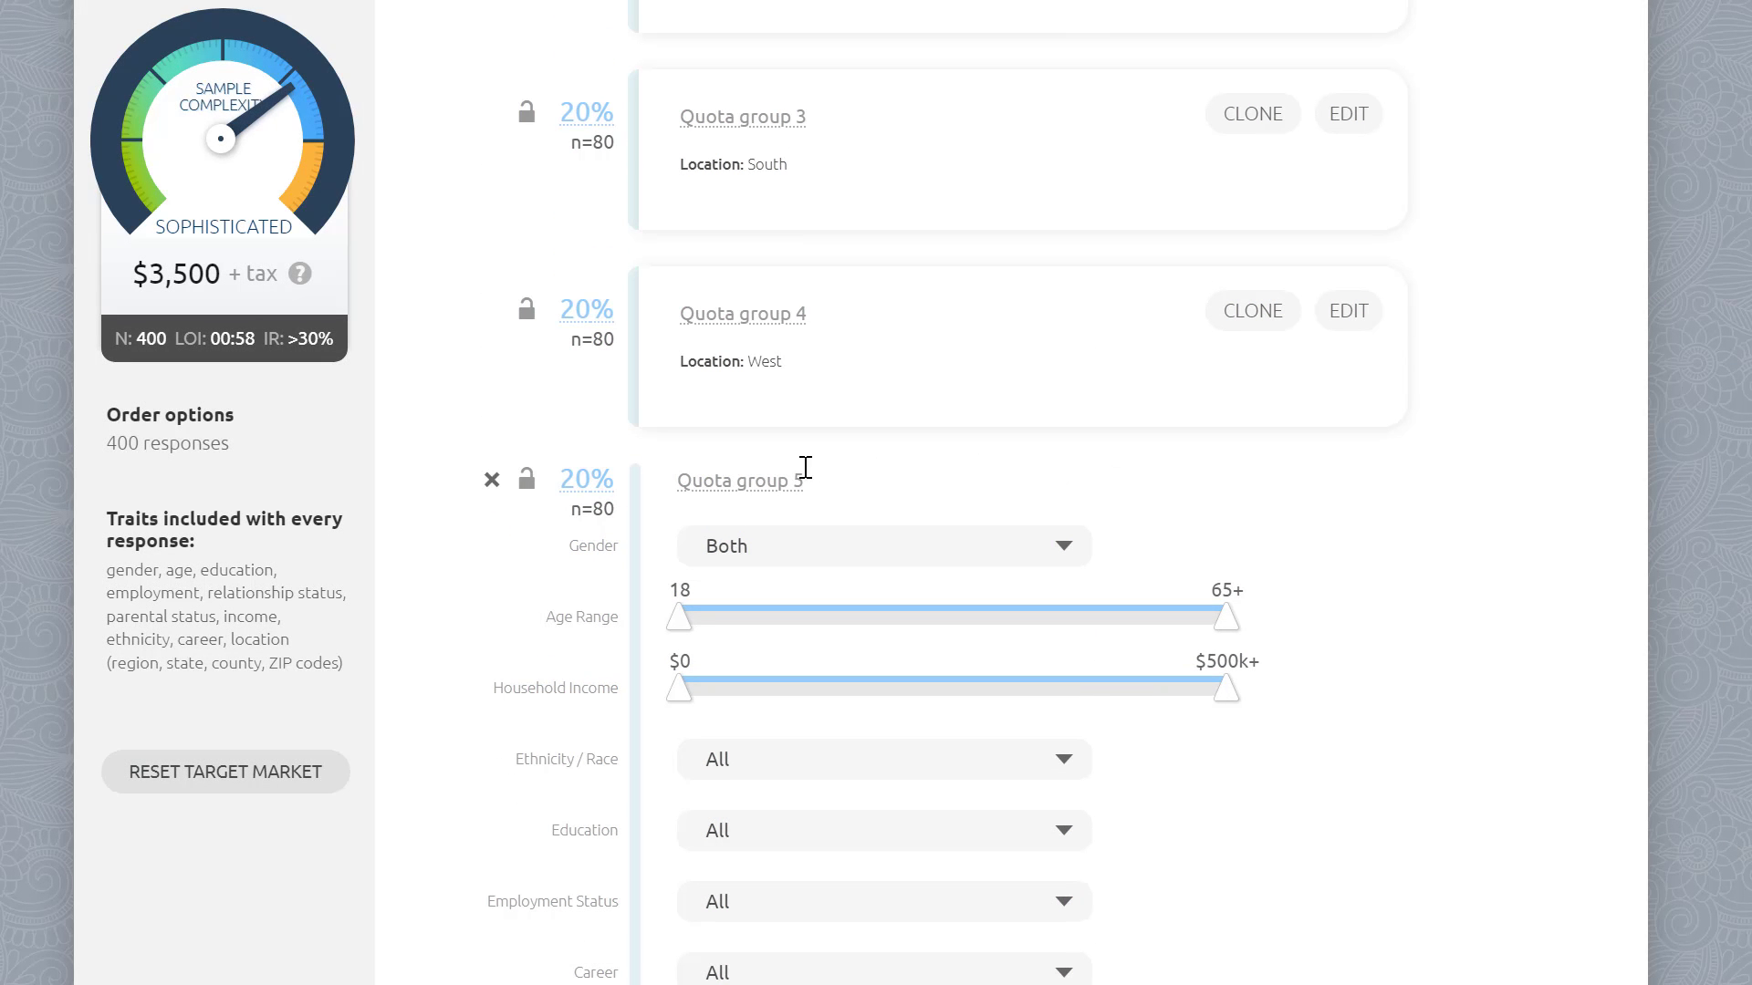
# Step: Set quota group 4's share of the sample to 40%
pyautogui.click(589, 313)
pyautogui.press('BackSpace')
pyautogui.press('BackSpace')
pyautogui.write('40')
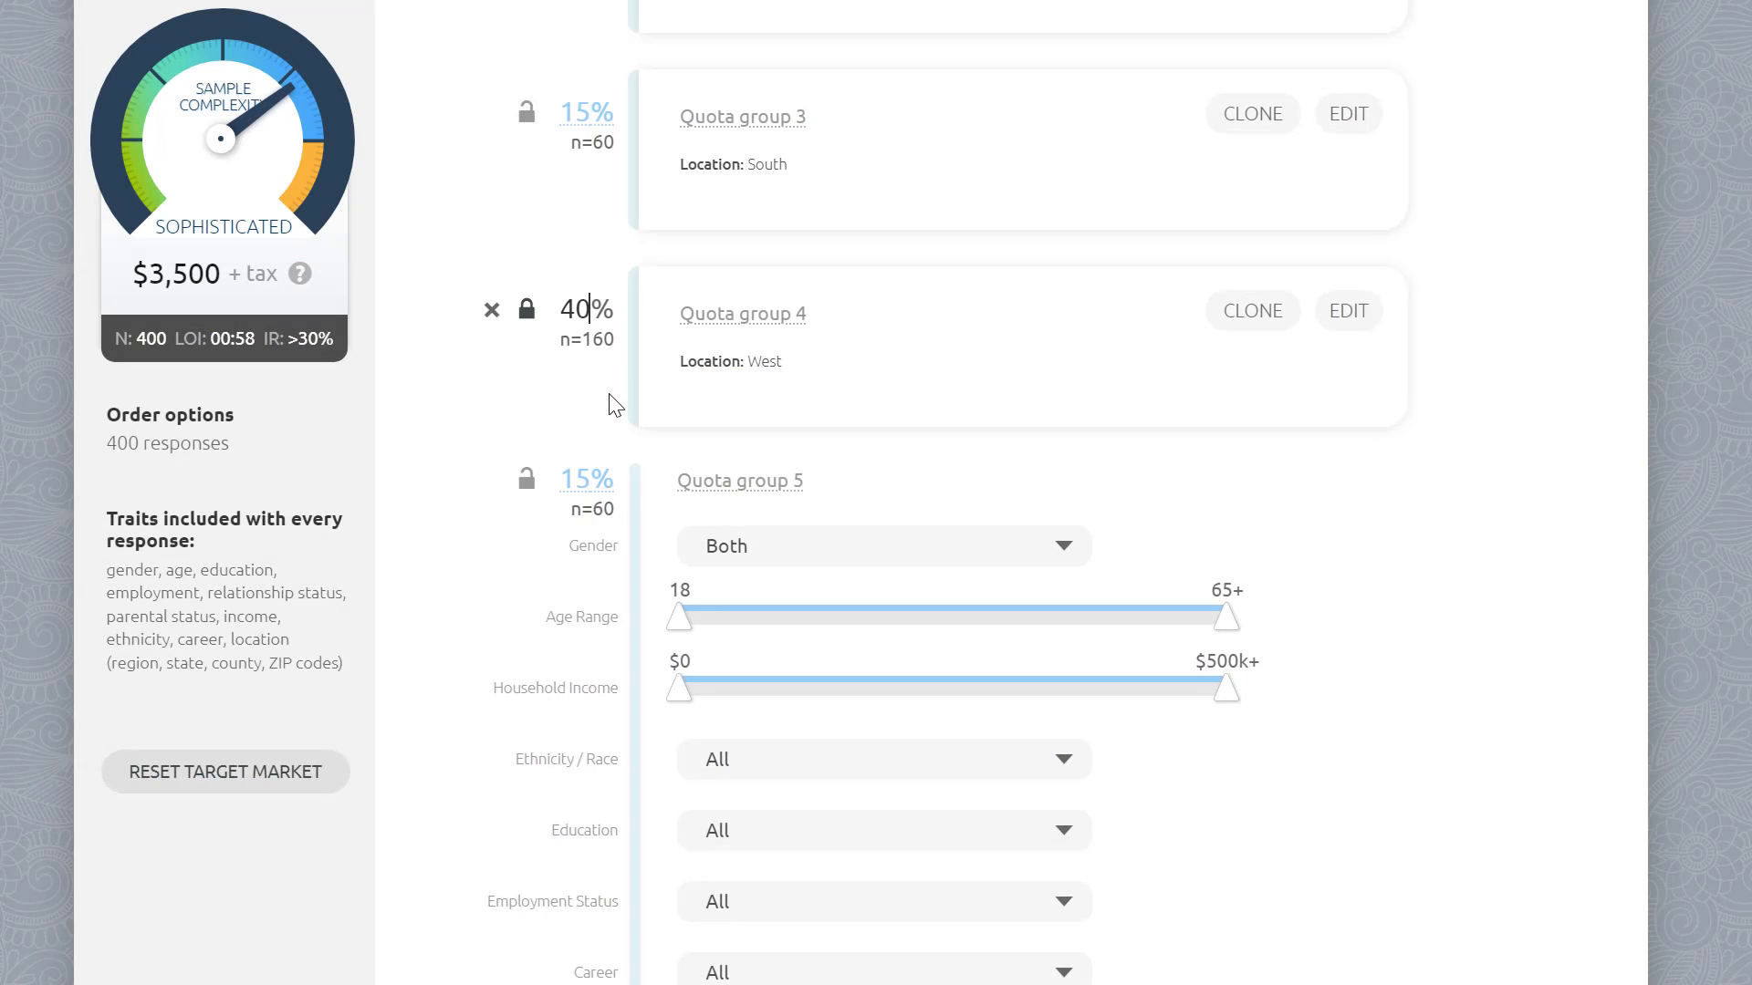
pyautogui.scroll(1, 610, 401)
pyautogui.scroll(3, 611, 402)
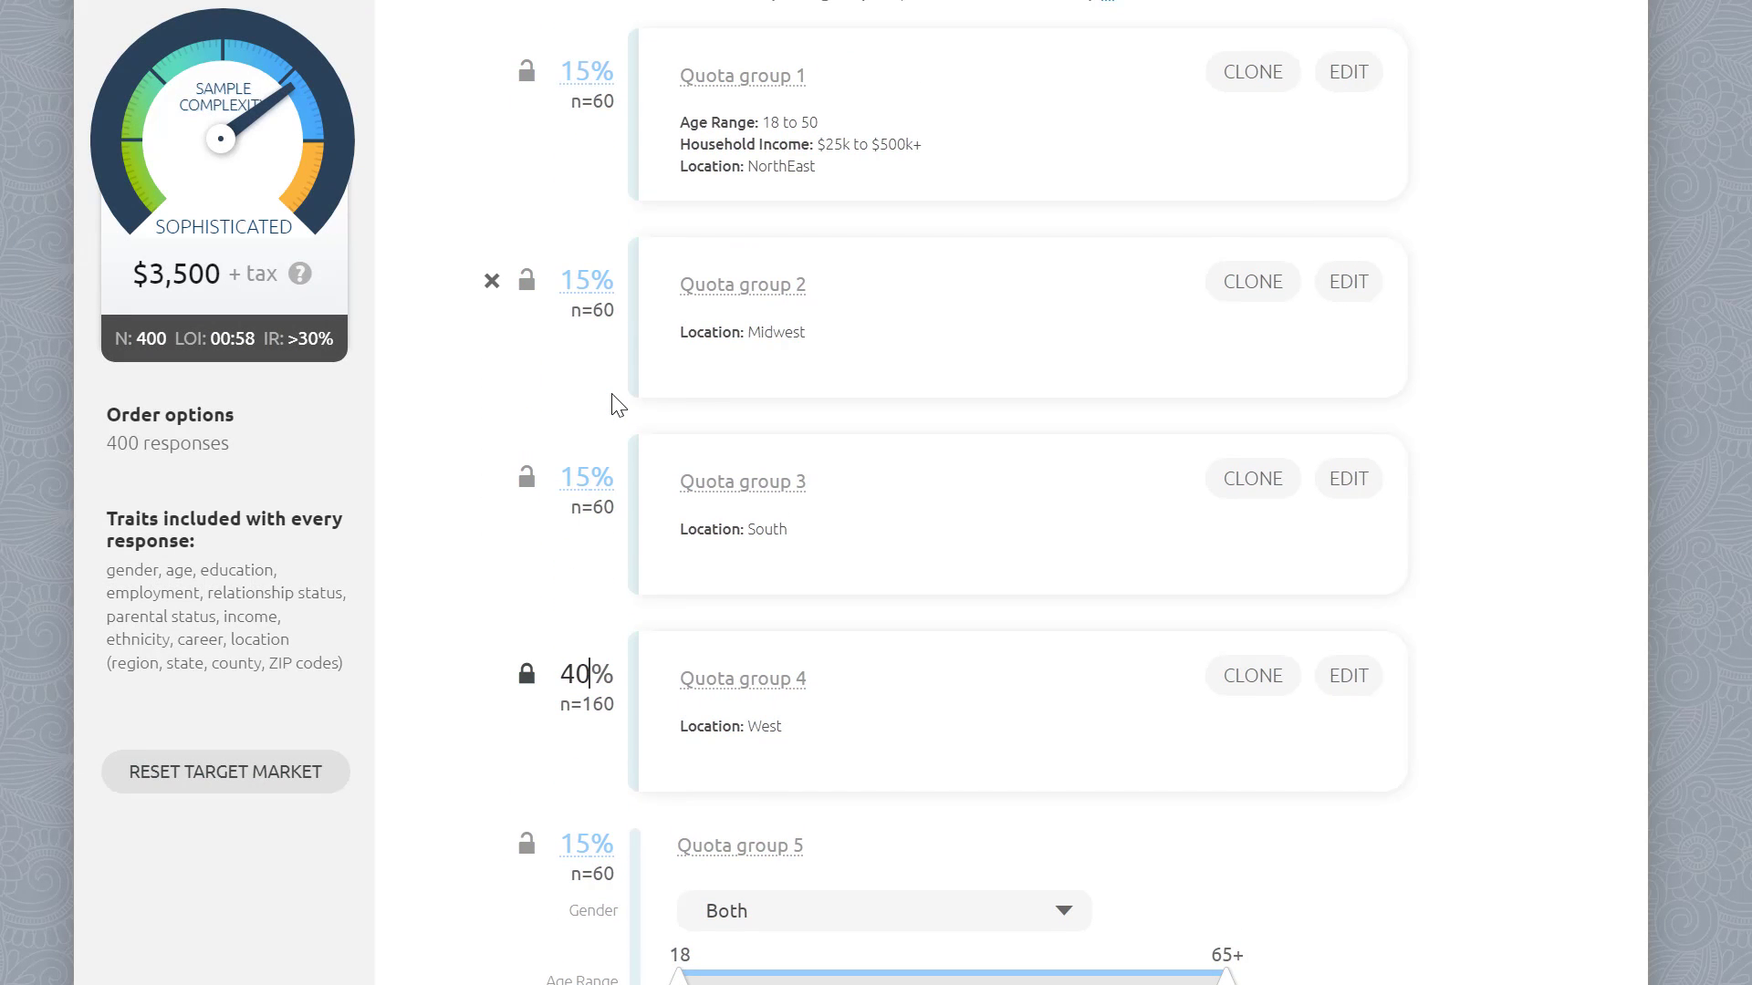
# Step: Unlock quota group 4's share and switch the quota view mode to respondent counts (N)
pyautogui.click(526, 675)
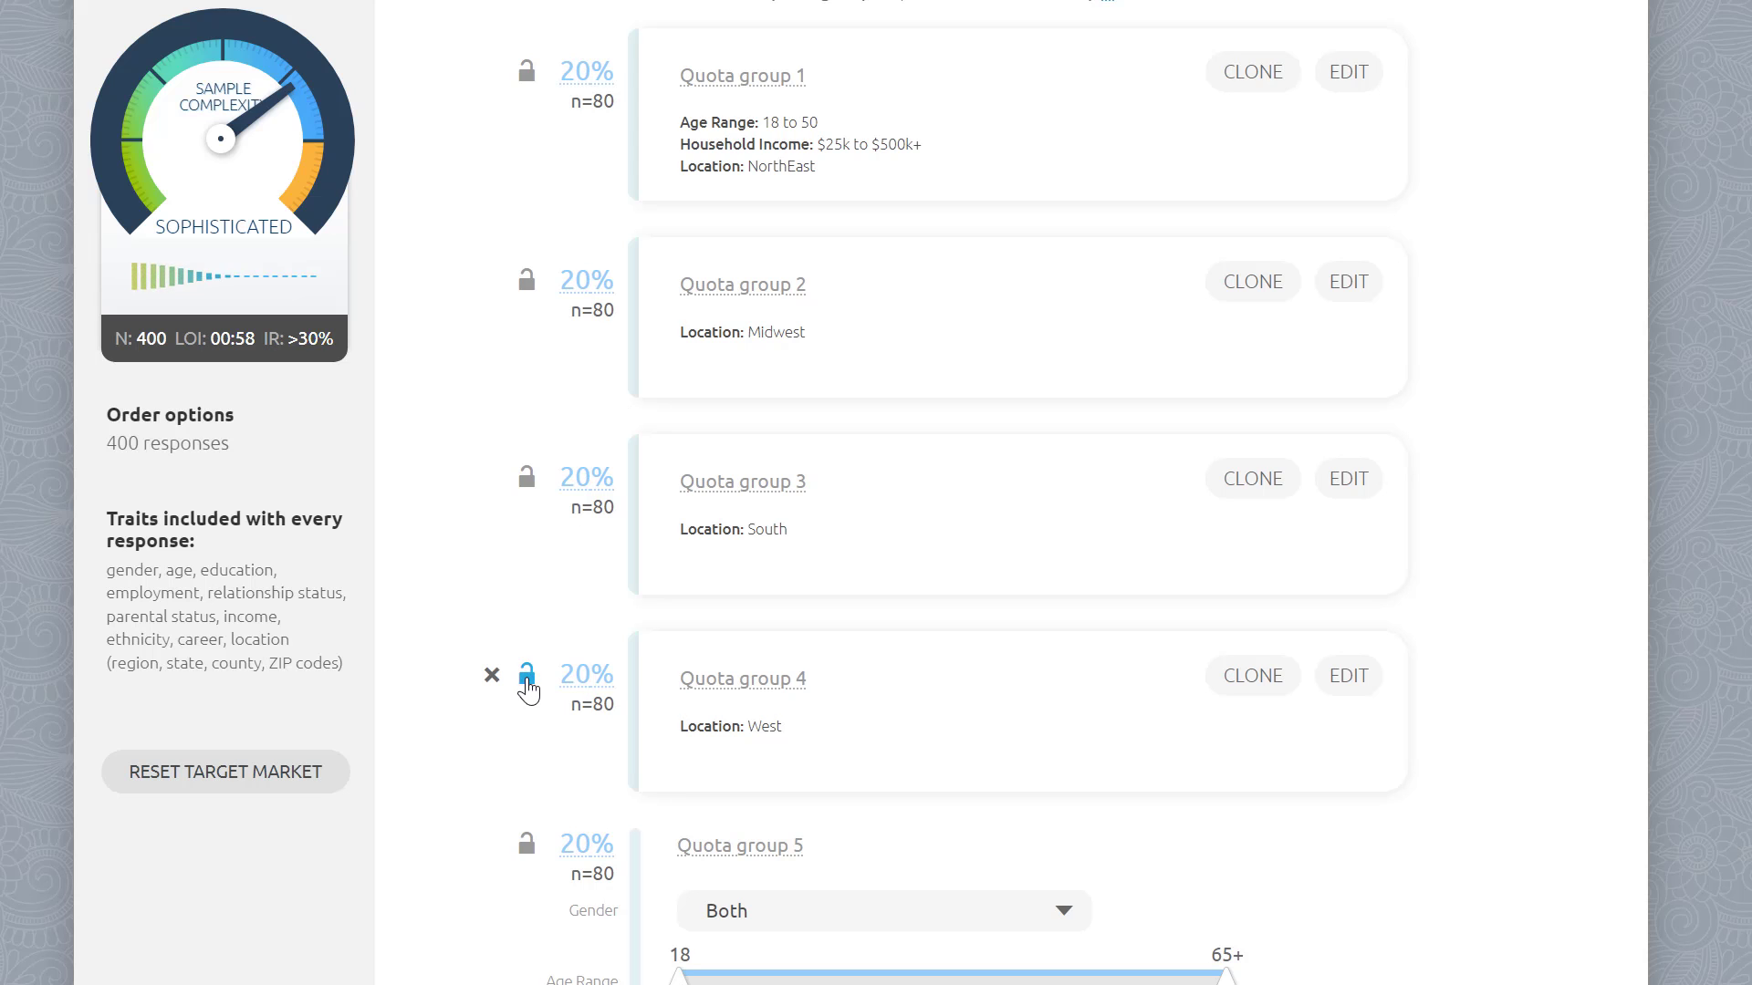
pyautogui.scroll(1, 526, 676)
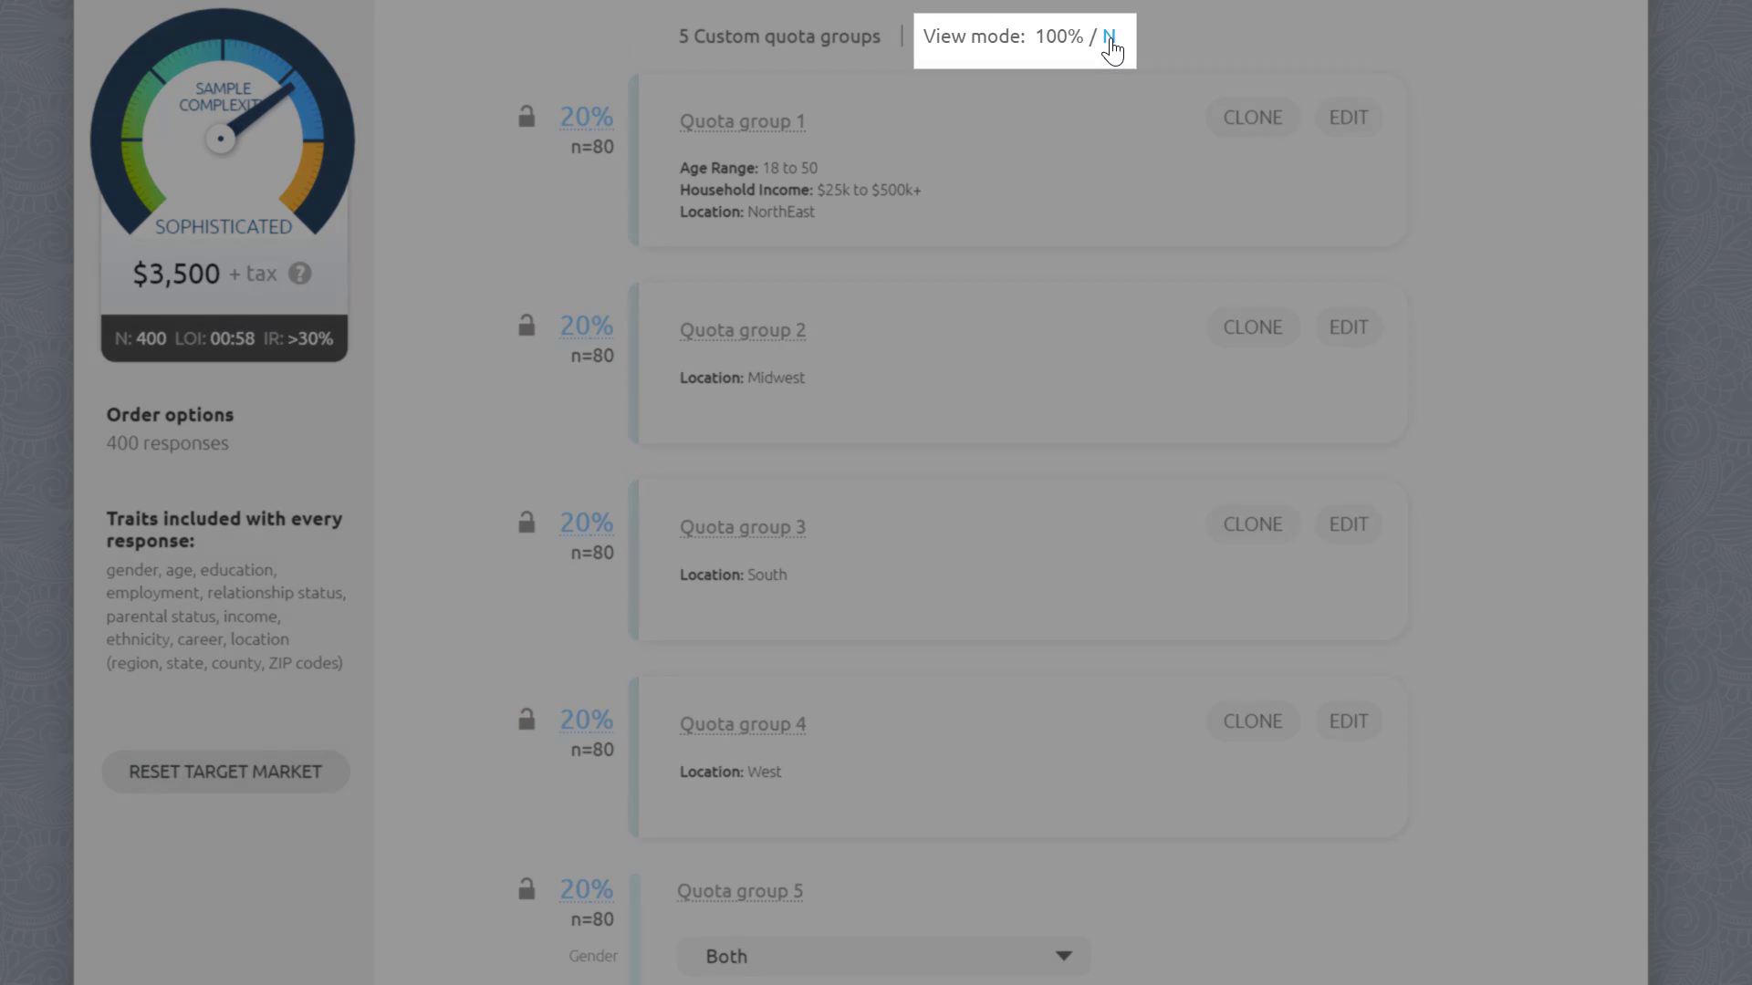
pyautogui.click(1110, 38)
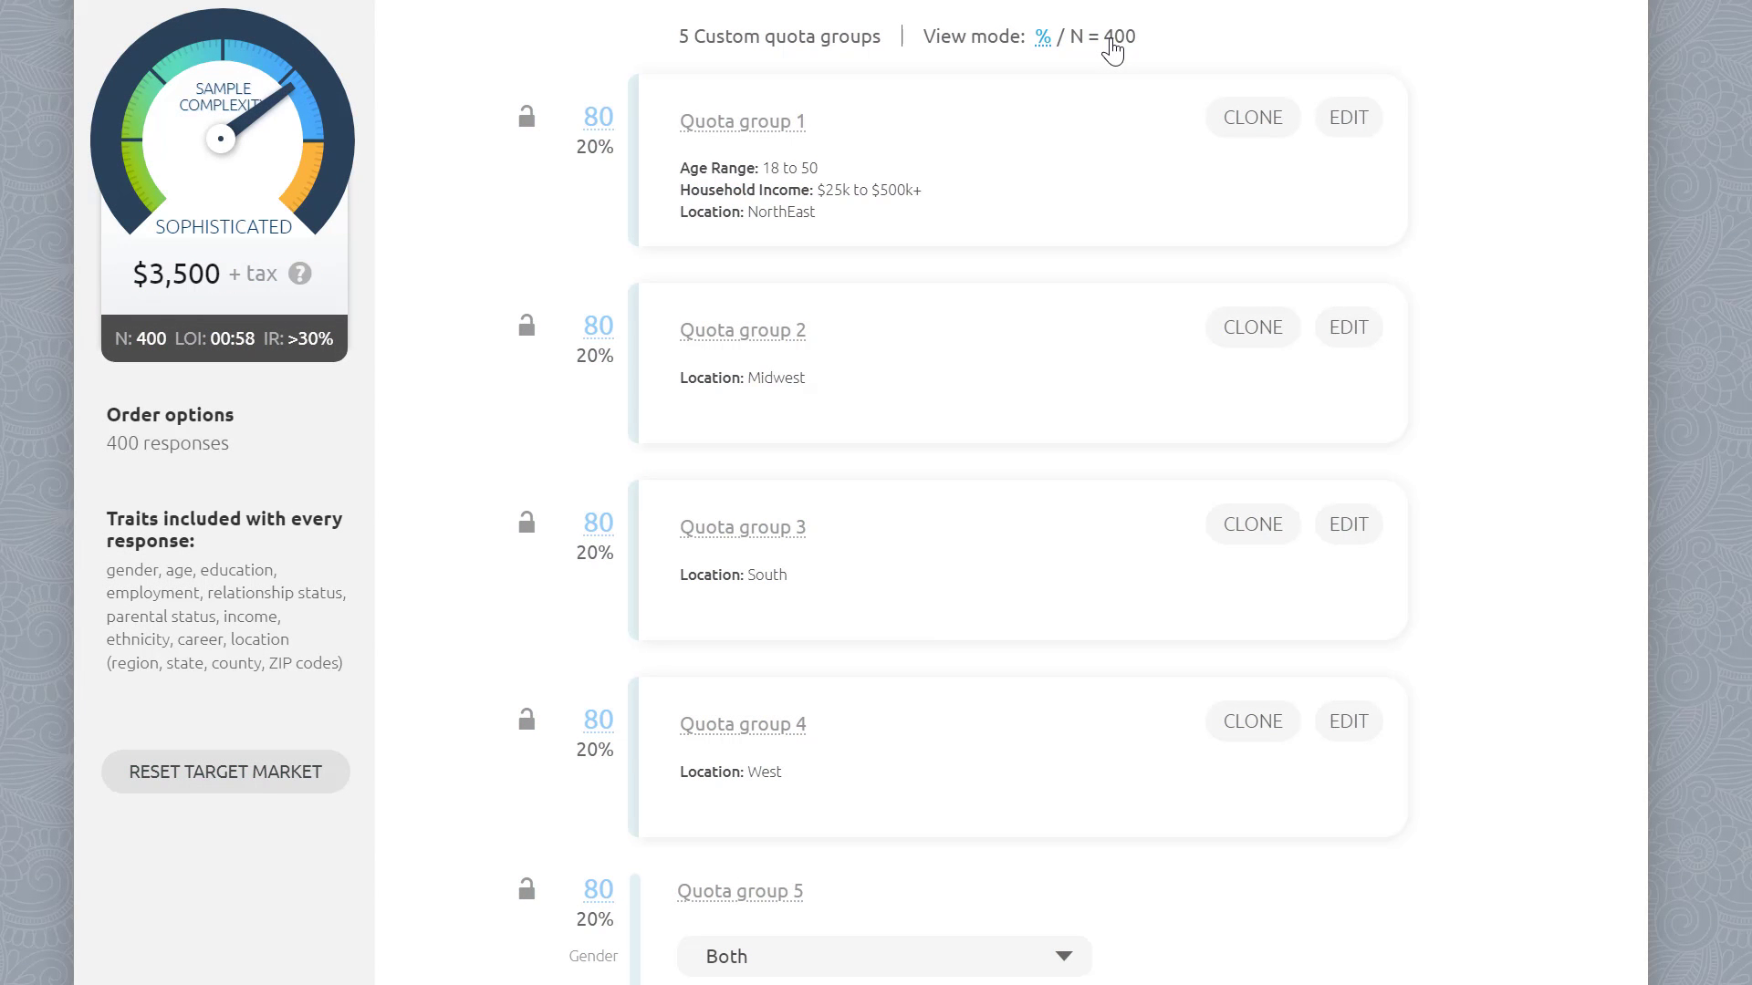
# Step: Set quota group 2 to 15 respondents
pyautogui.click(603, 343)
pyautogui.press('BackSpace')
pyautogui.press('BackSpace')
pyautogui.write('15')
# Step: Switch the demographic quotas method to Quota balancing
pyautogui.scroll(3, 894, 187)
pyautogui.click(894, 187)
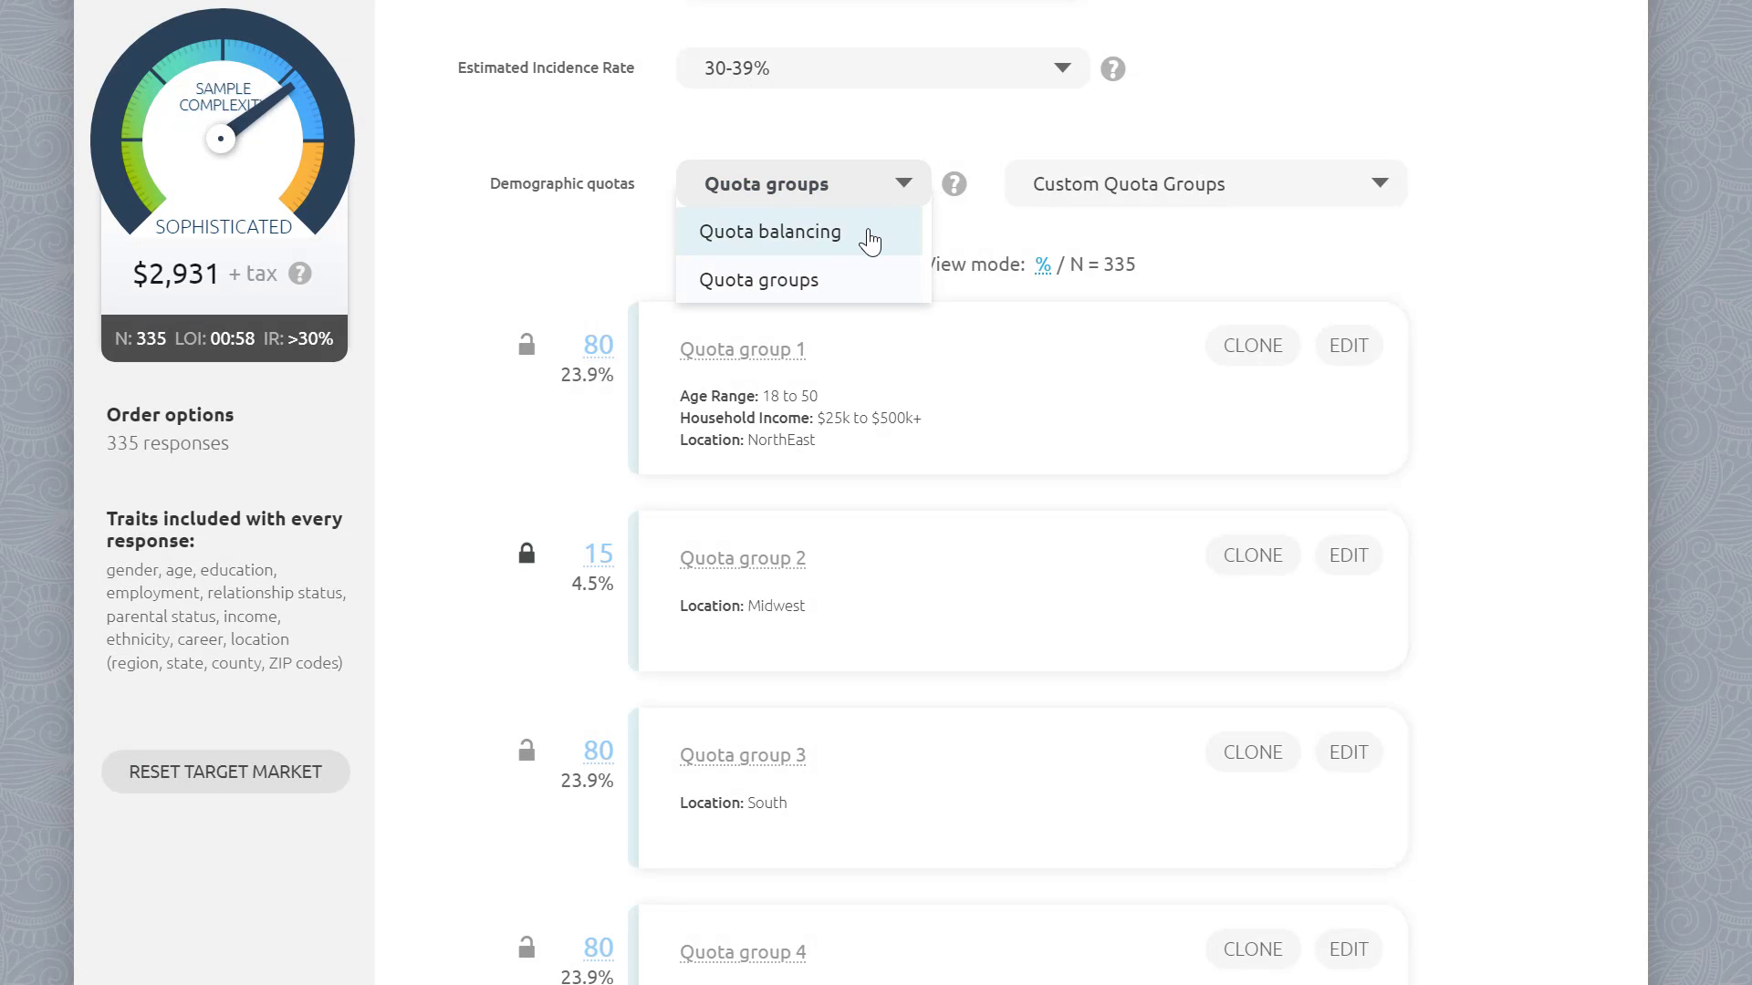
pyautogui.click(869, 240)
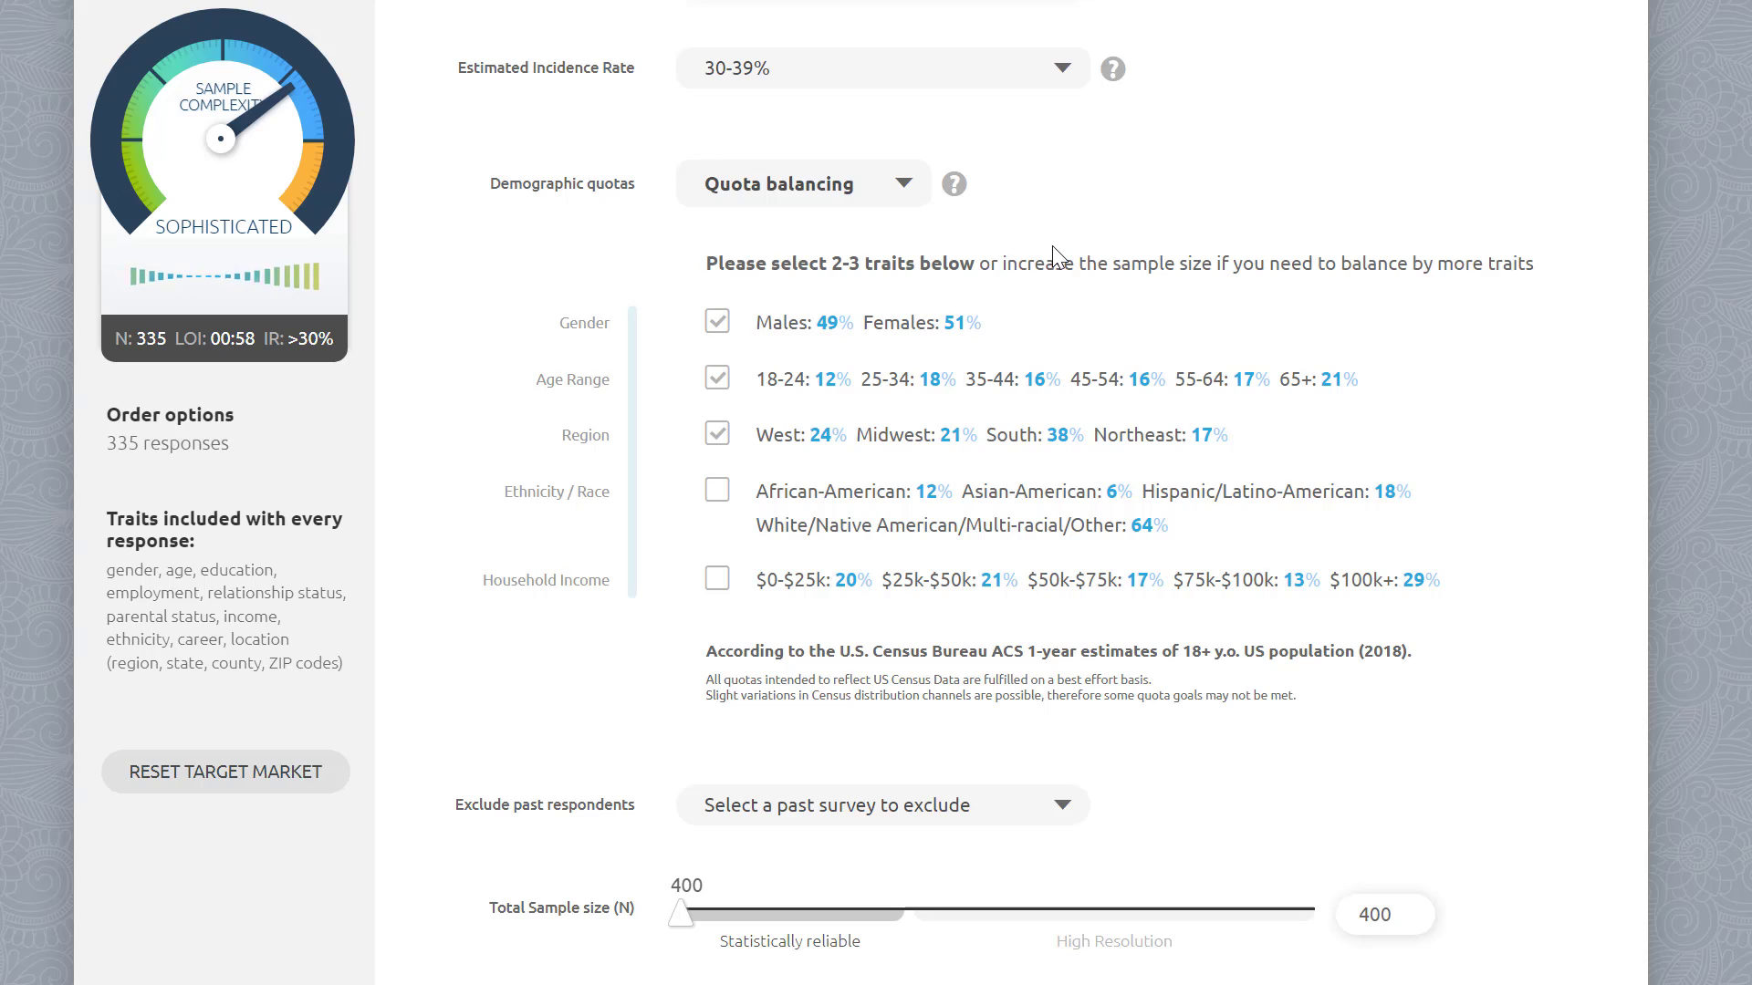
# Step: Add Ethnicity / Race to the balanced traits alongside Gender, Age Range and Region, and raise the total sample size
pyautogui.click(719, 329)
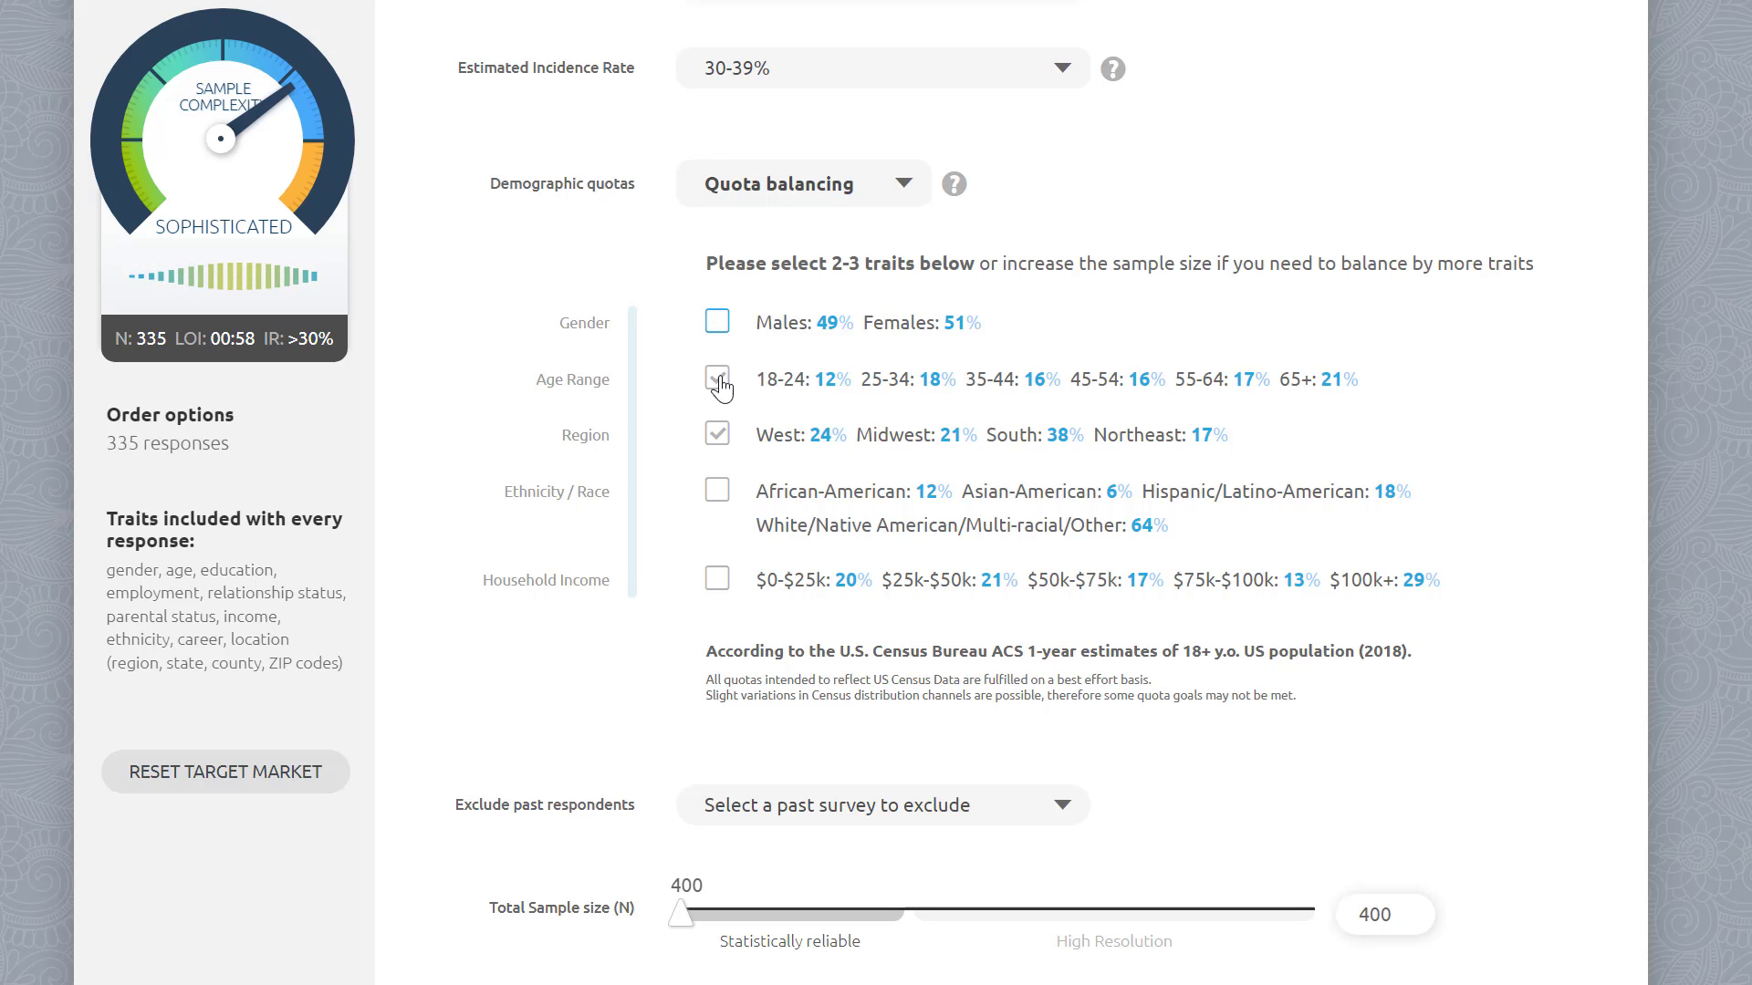
pyautogui.click(718, 500)
pyautogui.click(717, 332)
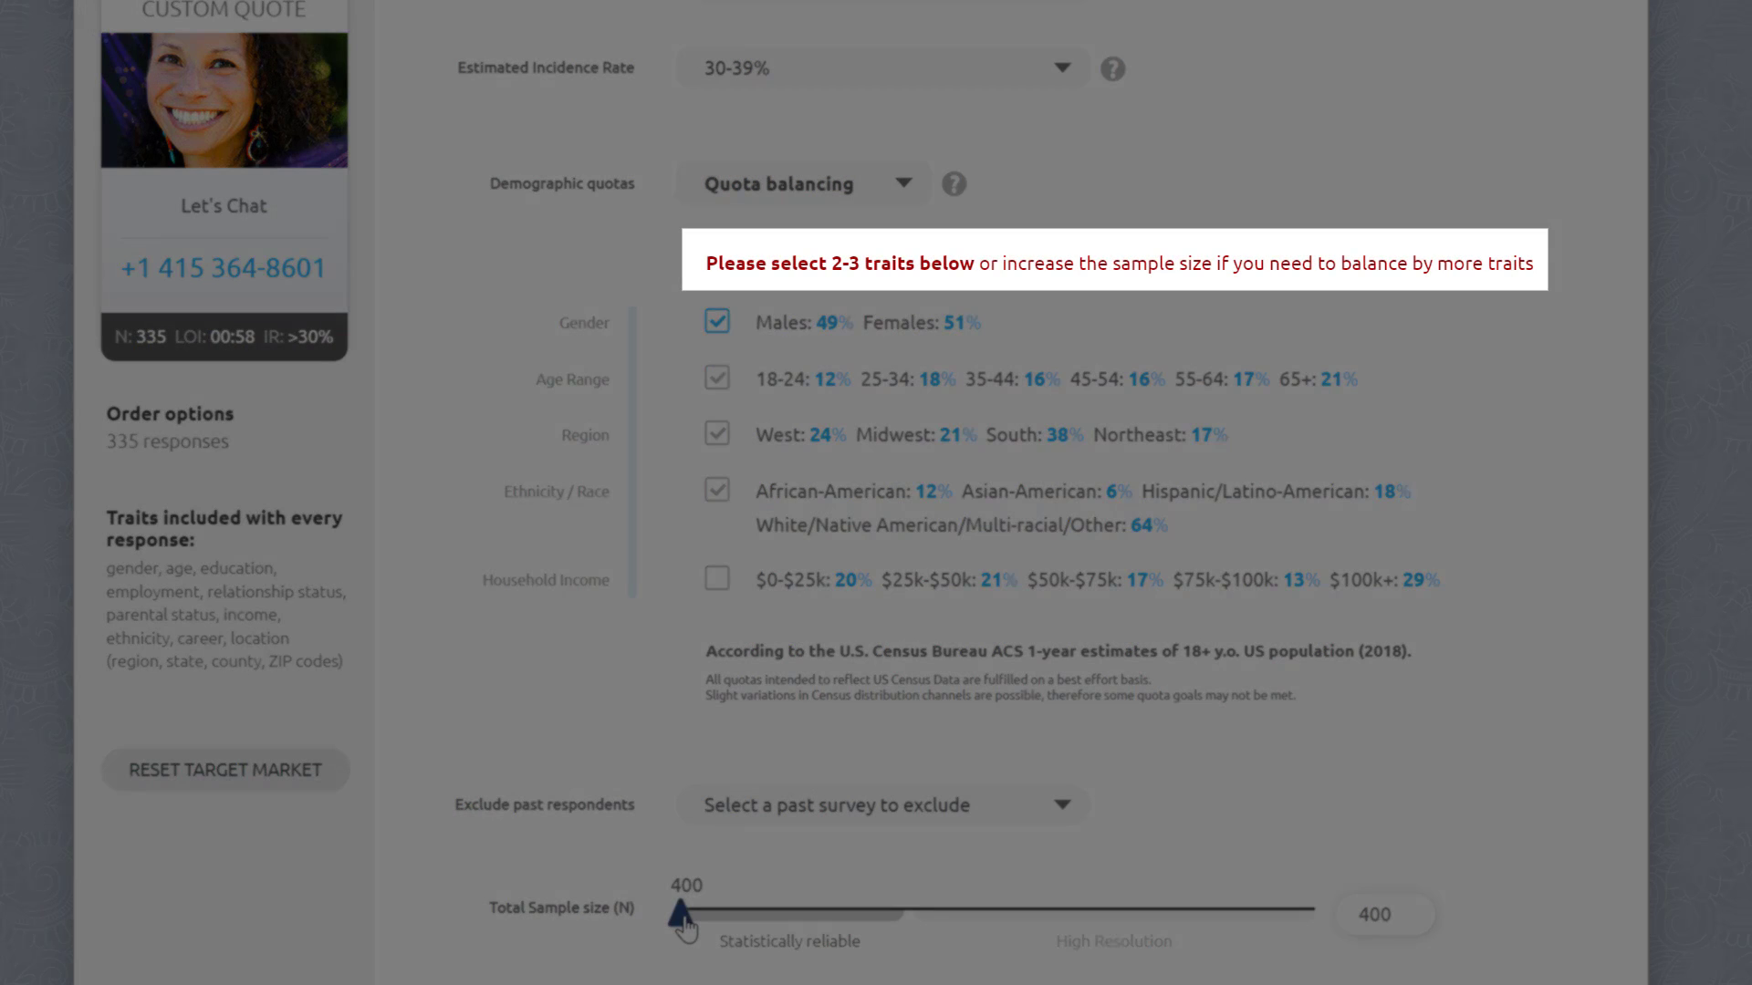
pyautogui.moveTo(684, 924); pyautogui.dragTo(922, 939)
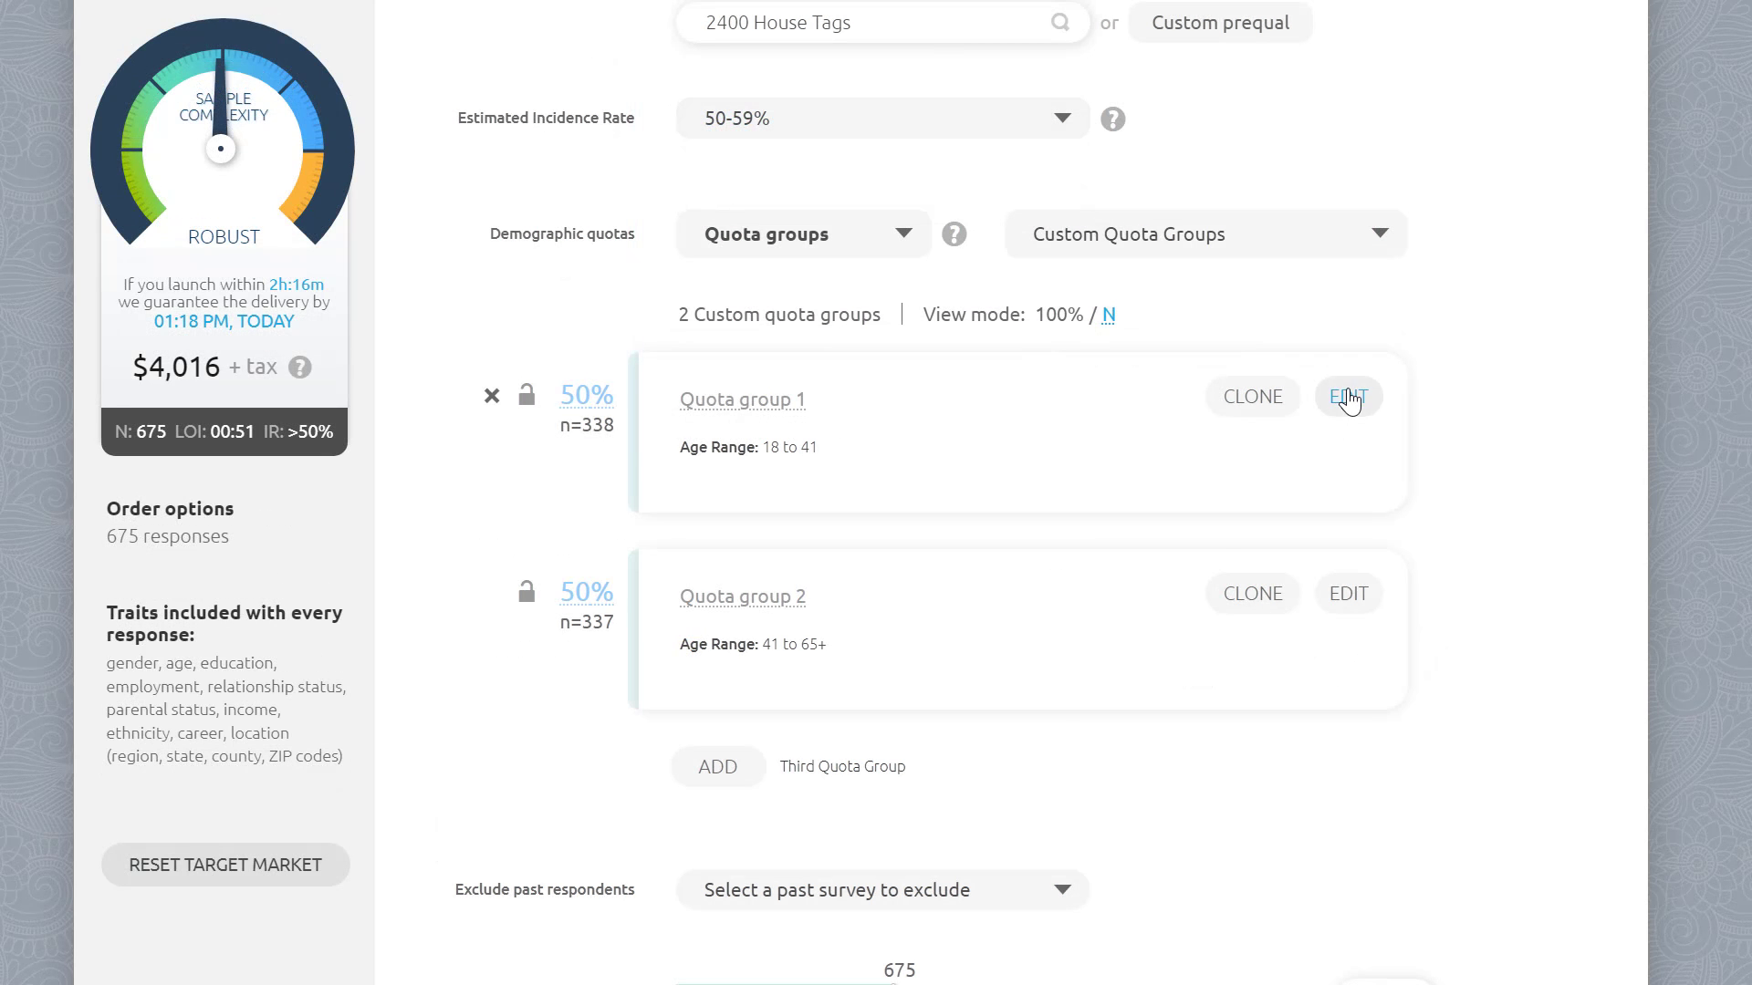
# Step: Edit quota group 1 to limit its age range to 18–33 and household income to $0–$50k
pyautogui.click(1345, 395)
pyautogui.scroll(-1, 1055, 435)
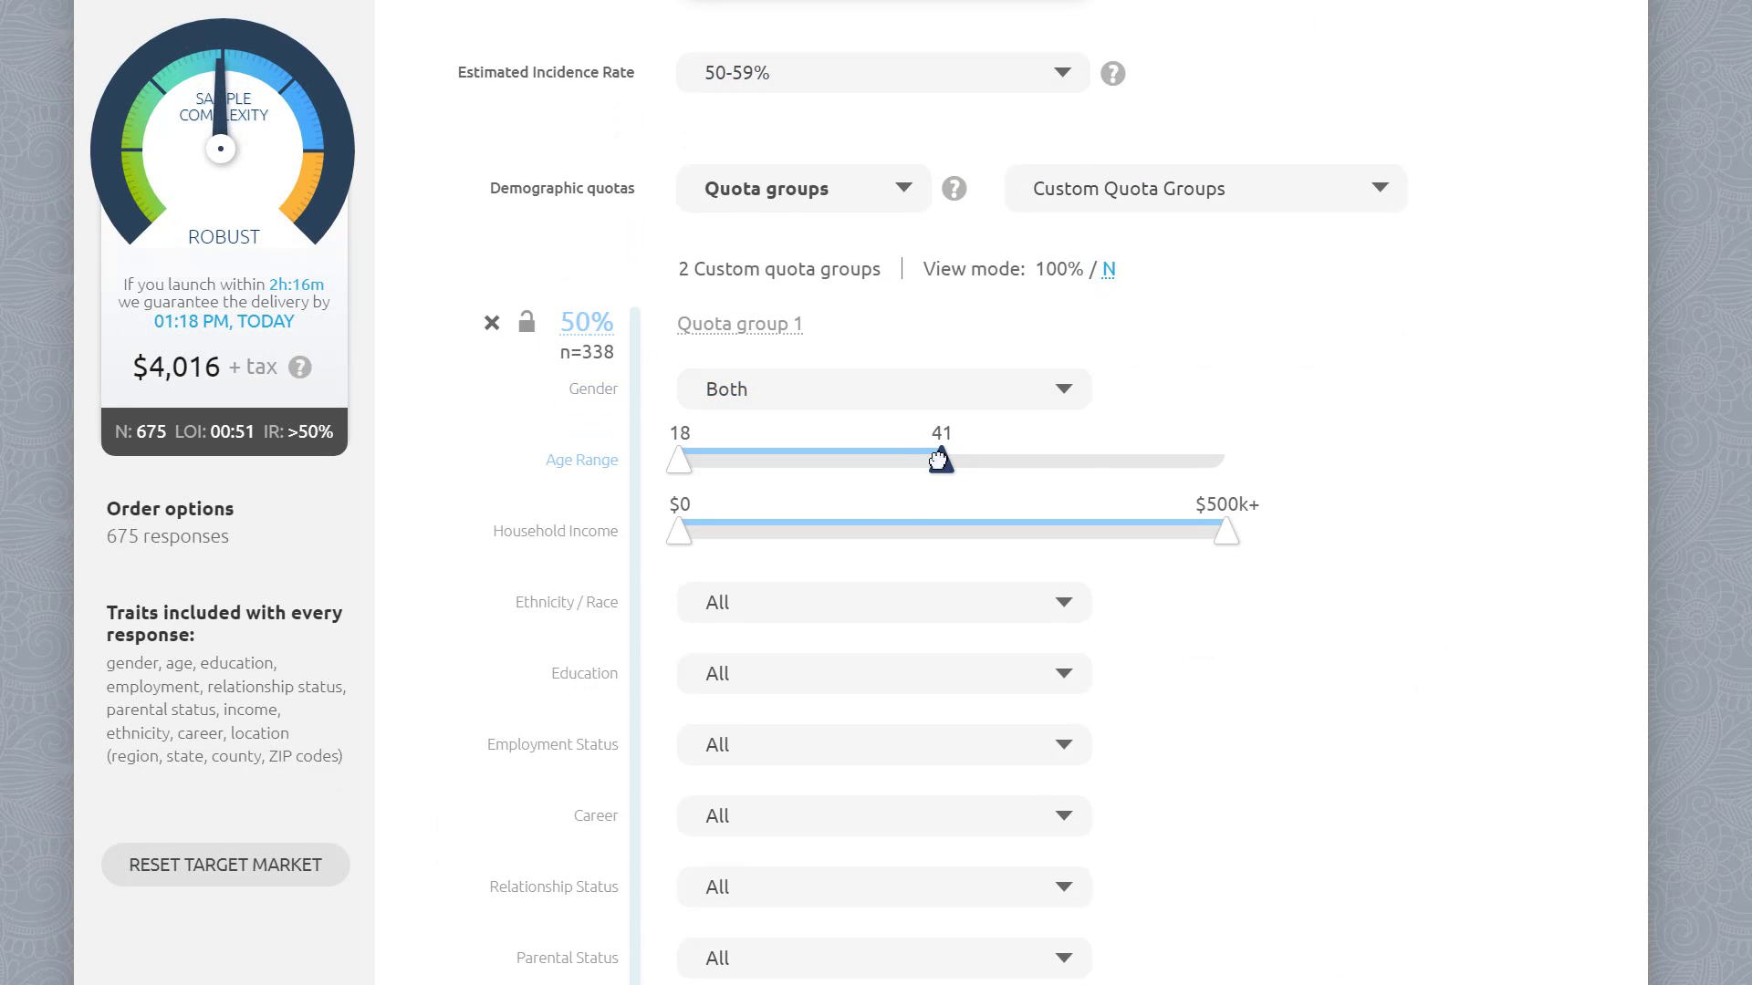
pyautogui.moveTo(941, 461); pyautogui.dragTo(850, 461)
pyautogui.moveTo(1223, 535); pyautogui.dragTo(835, 532)
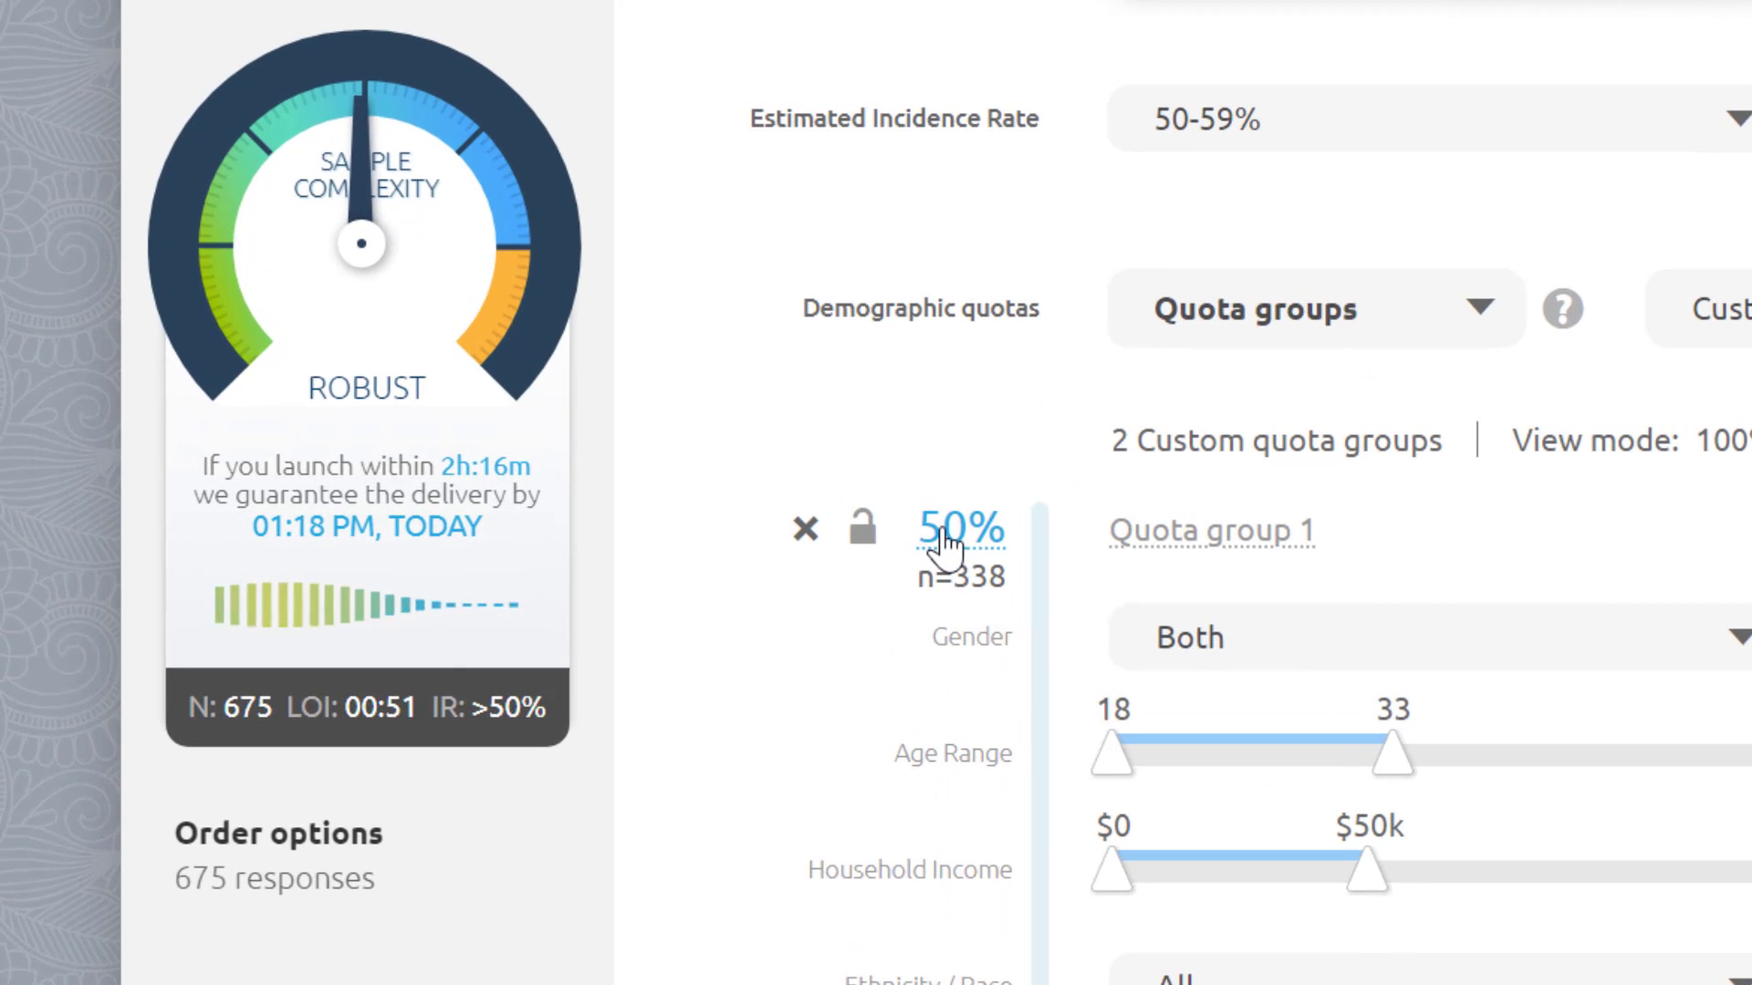
# Step: Enter 078 as quota group 1's share of the sample
pyautogui.click(573, 326)
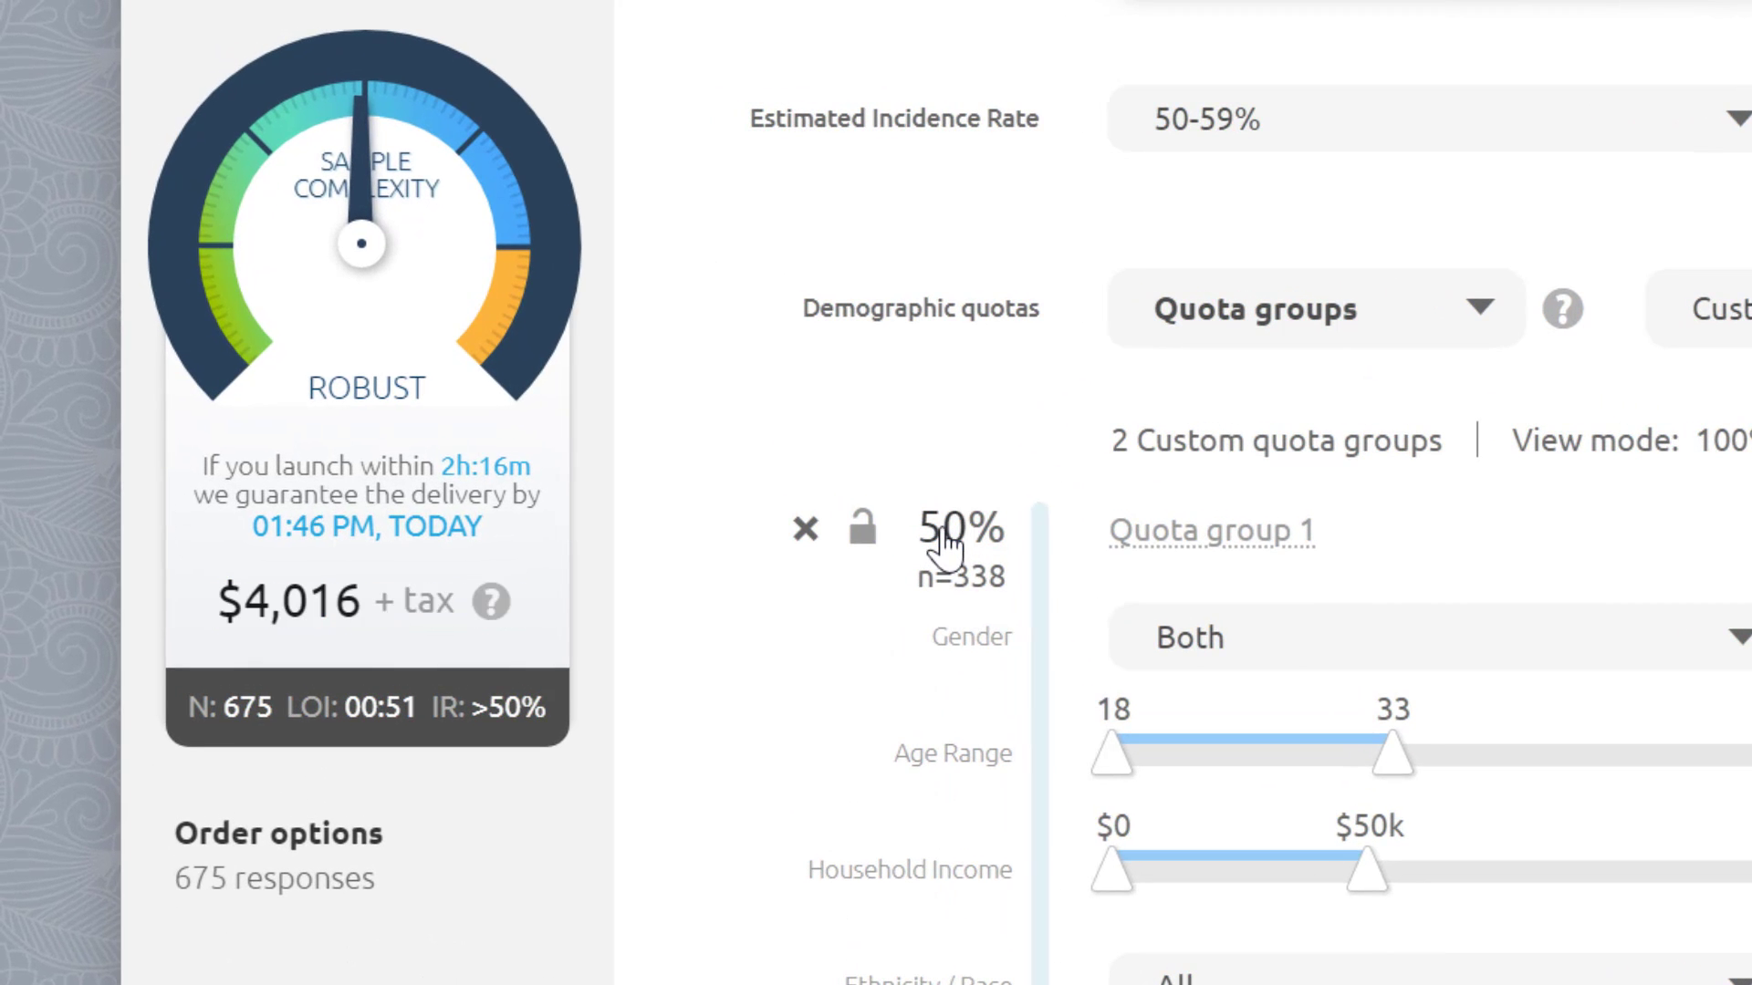
pyautogui.press('BackSpace')
pyautogui.press('BackSpace')
pyautogui.write('078')
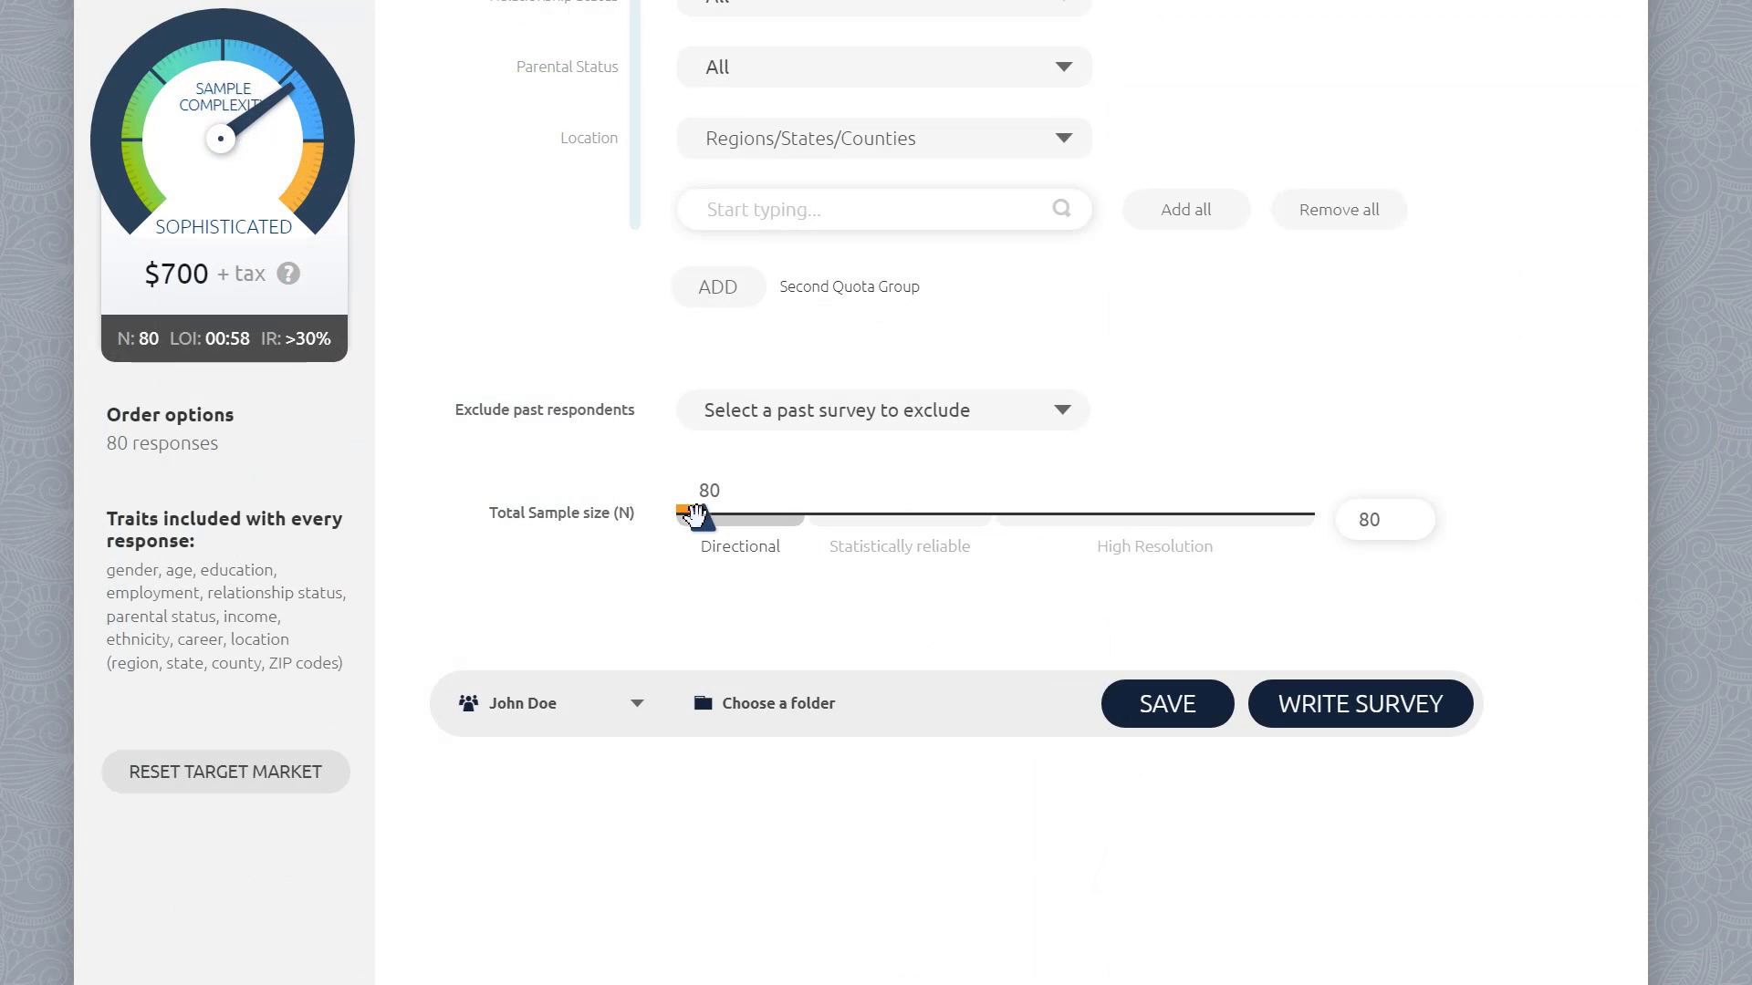
# Step: Set the total sample size to 3500
pyautogui.moveTo(704, 517); pyautogui.dragTo(1025, 520)
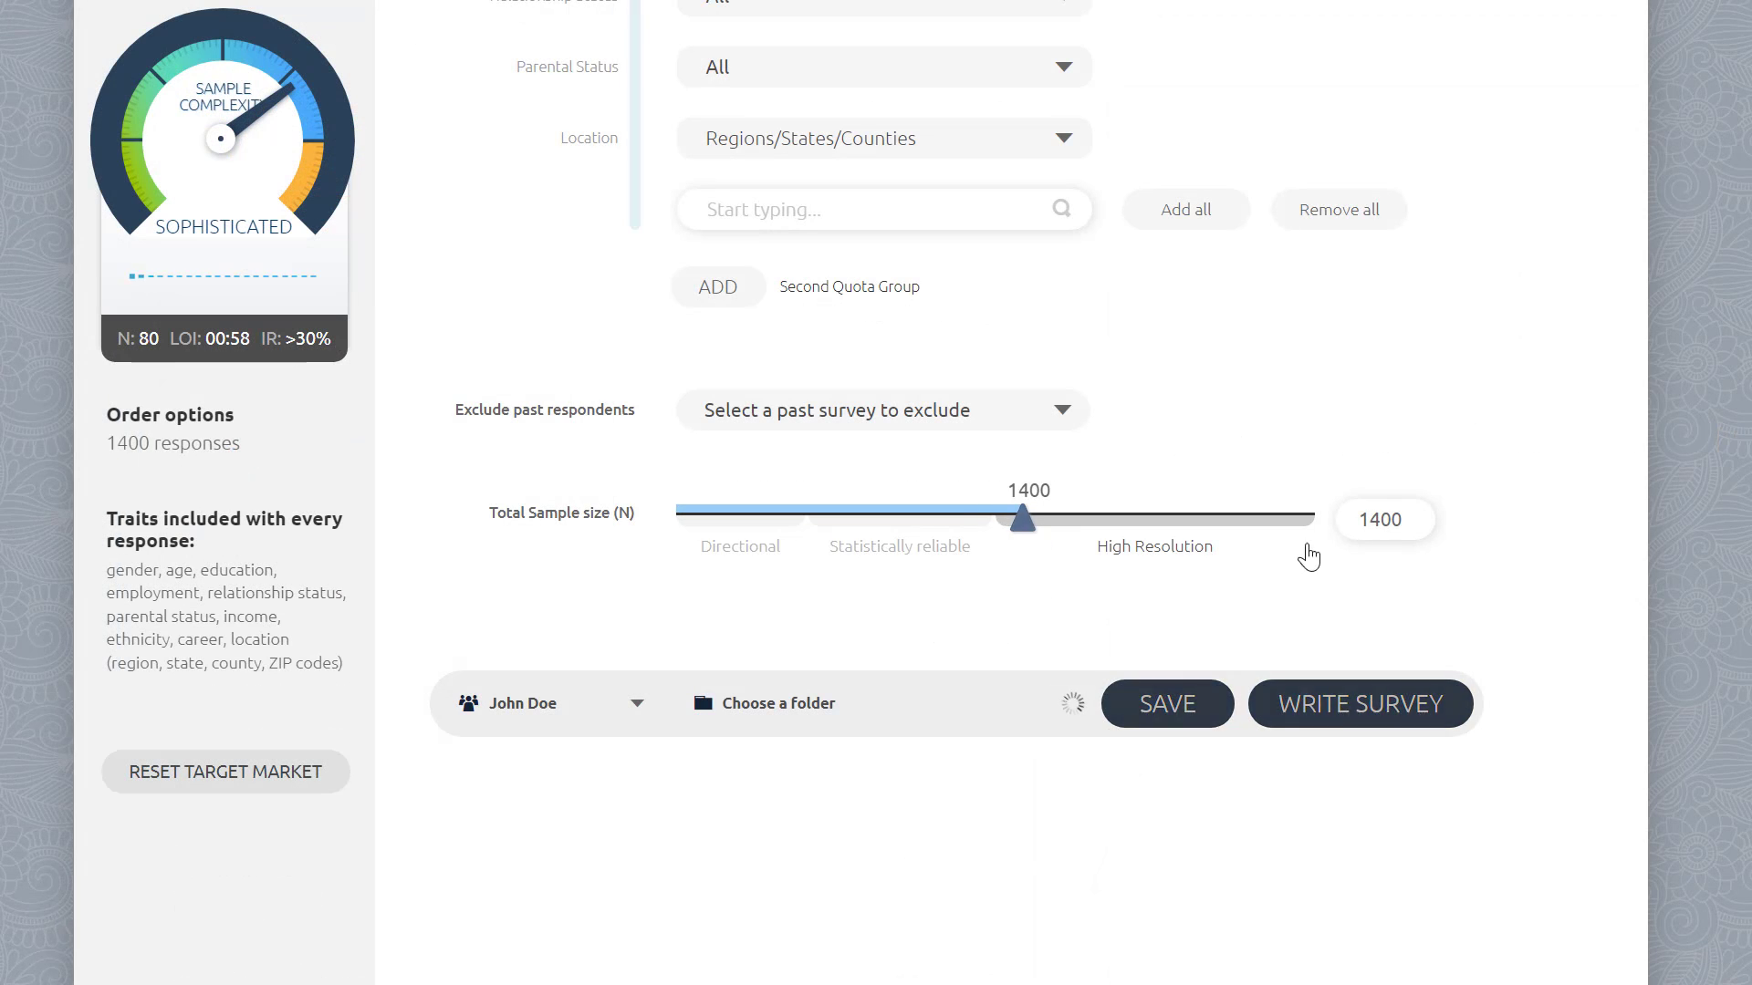
pyautogui.doubleClick(1390, 513)
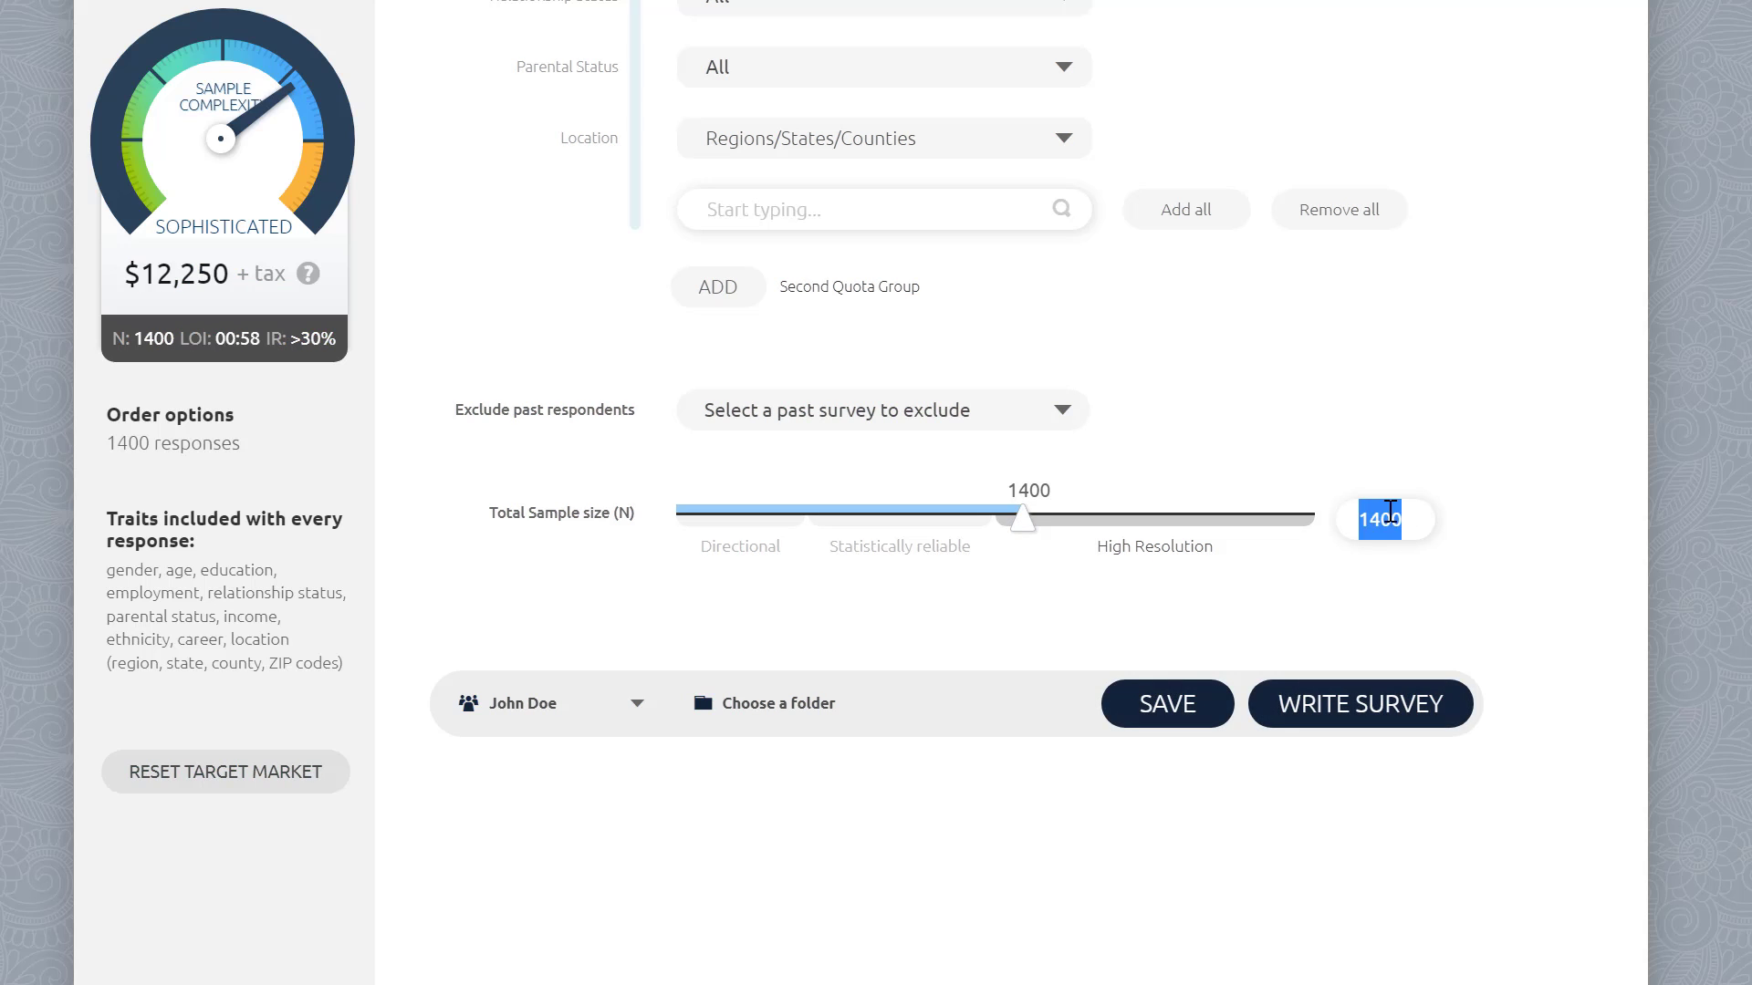
pyautogui.write('3500')
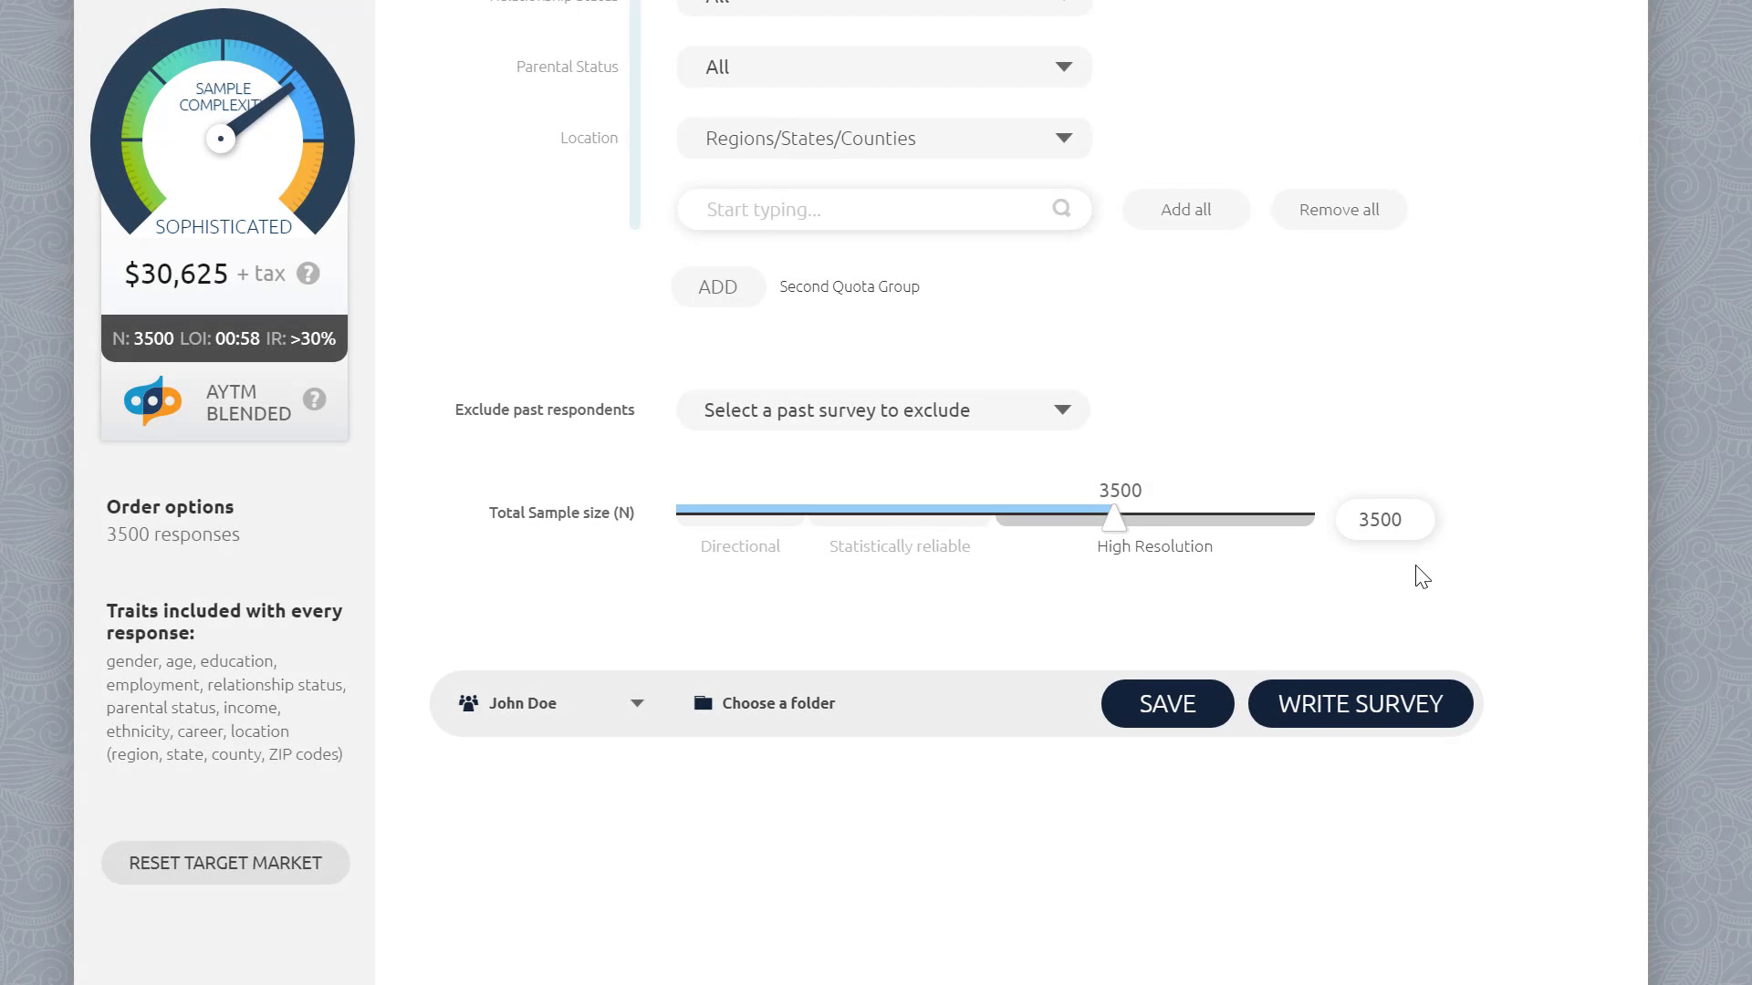
# Step: Adjust the total sample size with the slider to about 4750
pyautogui.moveTo(1114, 518); pyautogui.dragTo(771, 529)
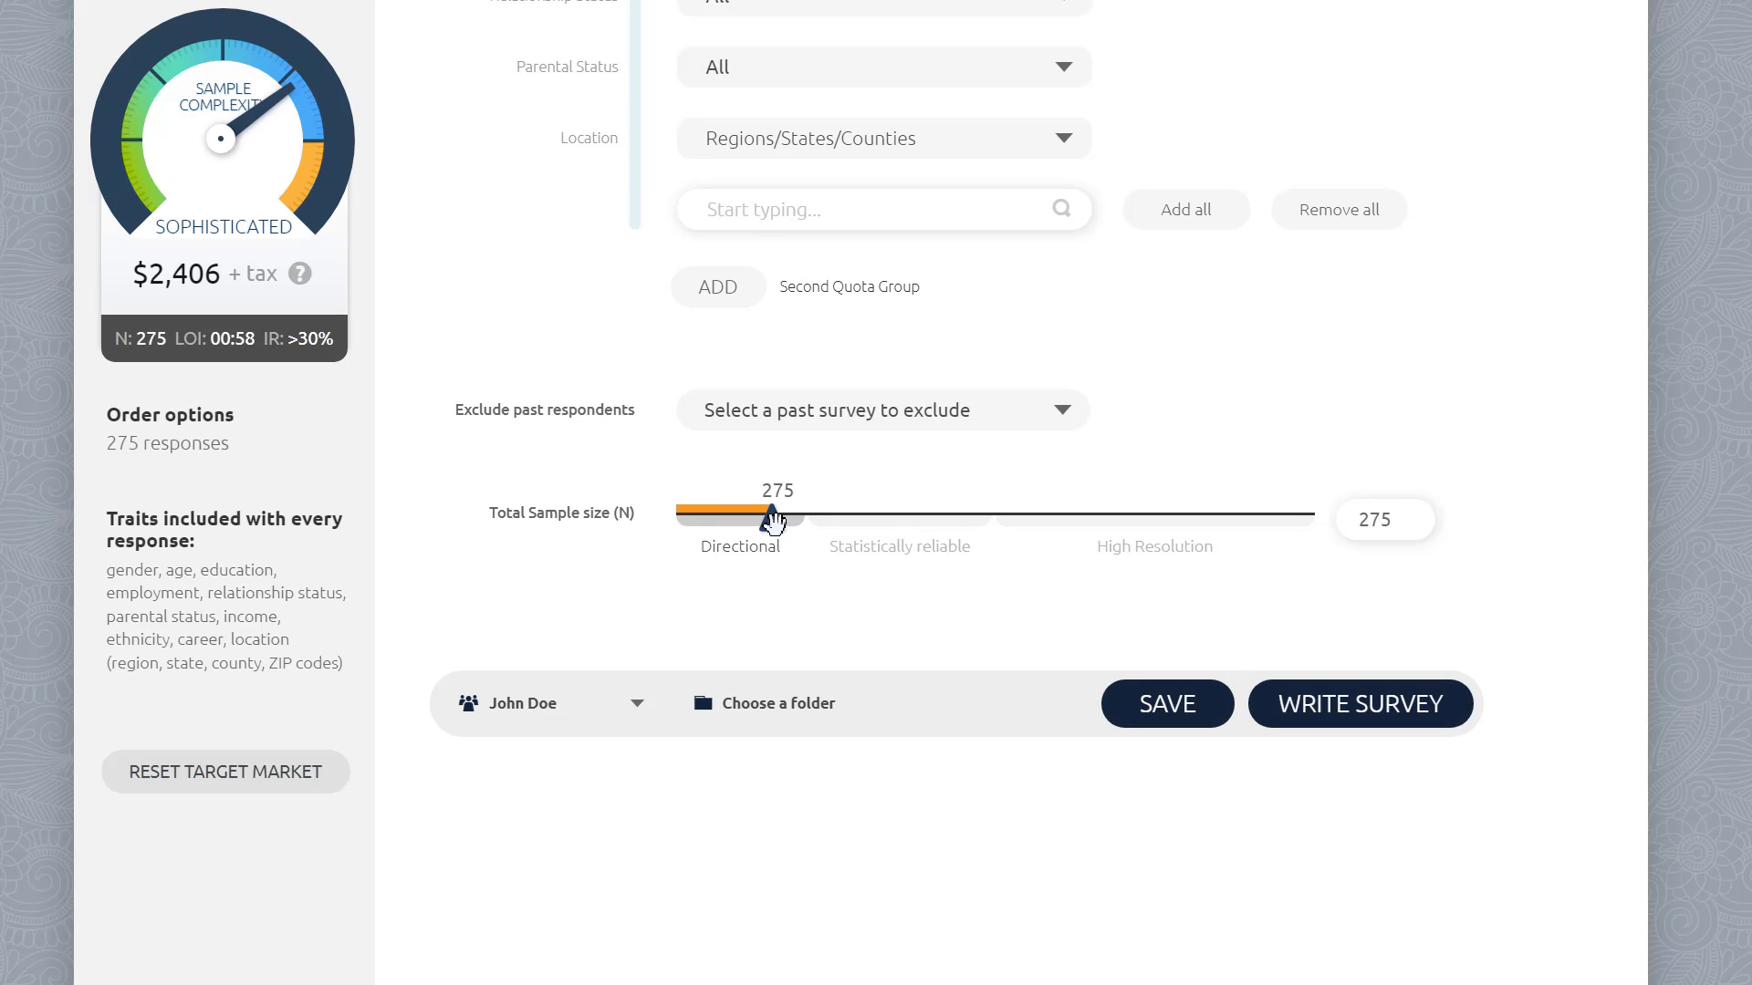
pyautogui.moveTo(773, 522); pyautogui.dragTo(1001, 536)
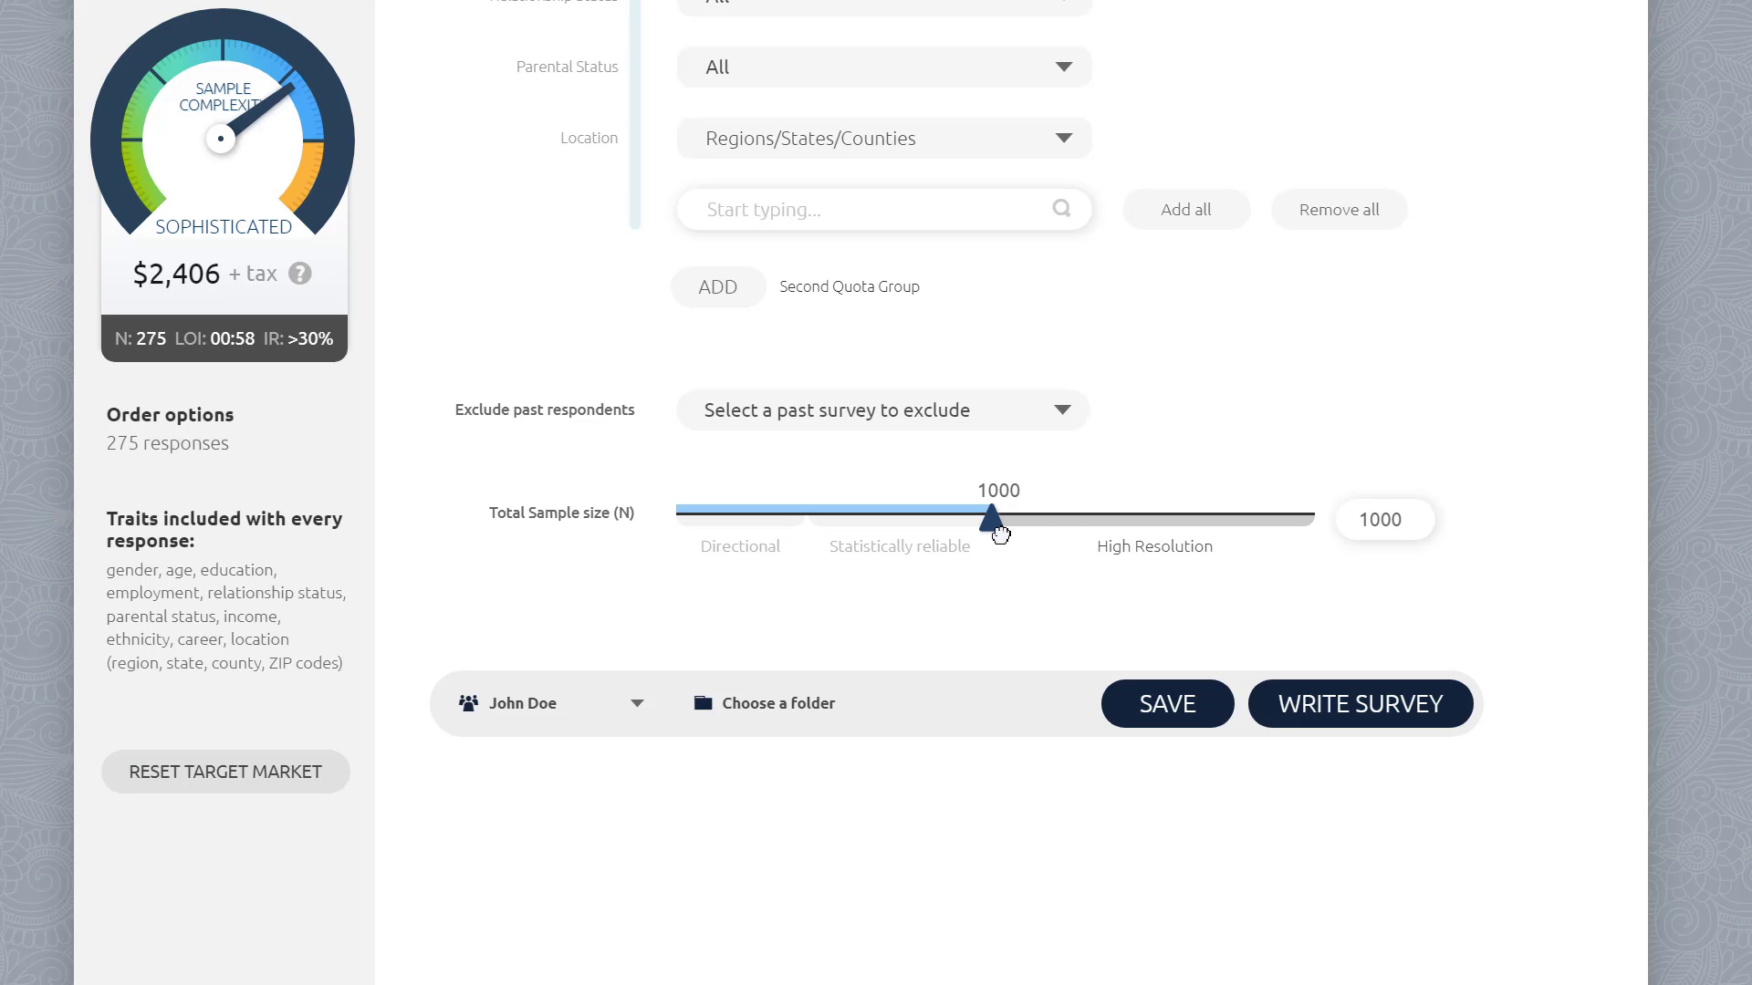
pyautogui.moveTo(1001, 535); pyautogui.dragTo(1154, 527)
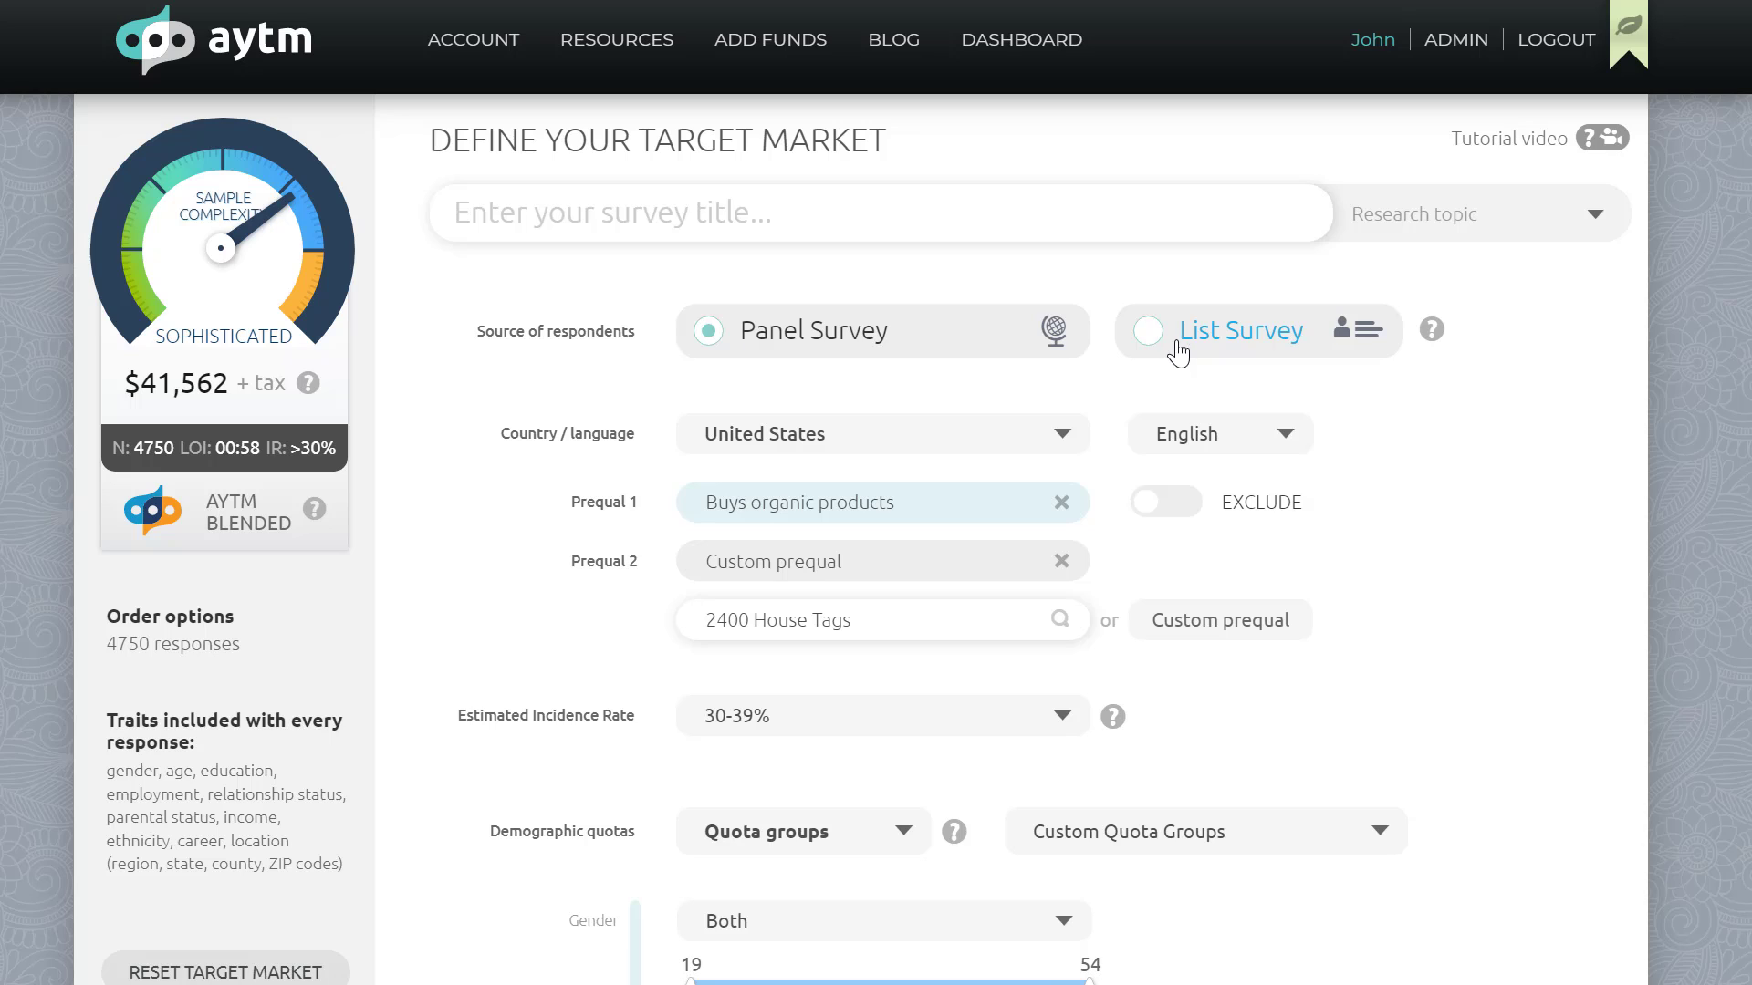
# Step: Switch the source of respondents to List Survey
pyautogui.click(1179, 350)
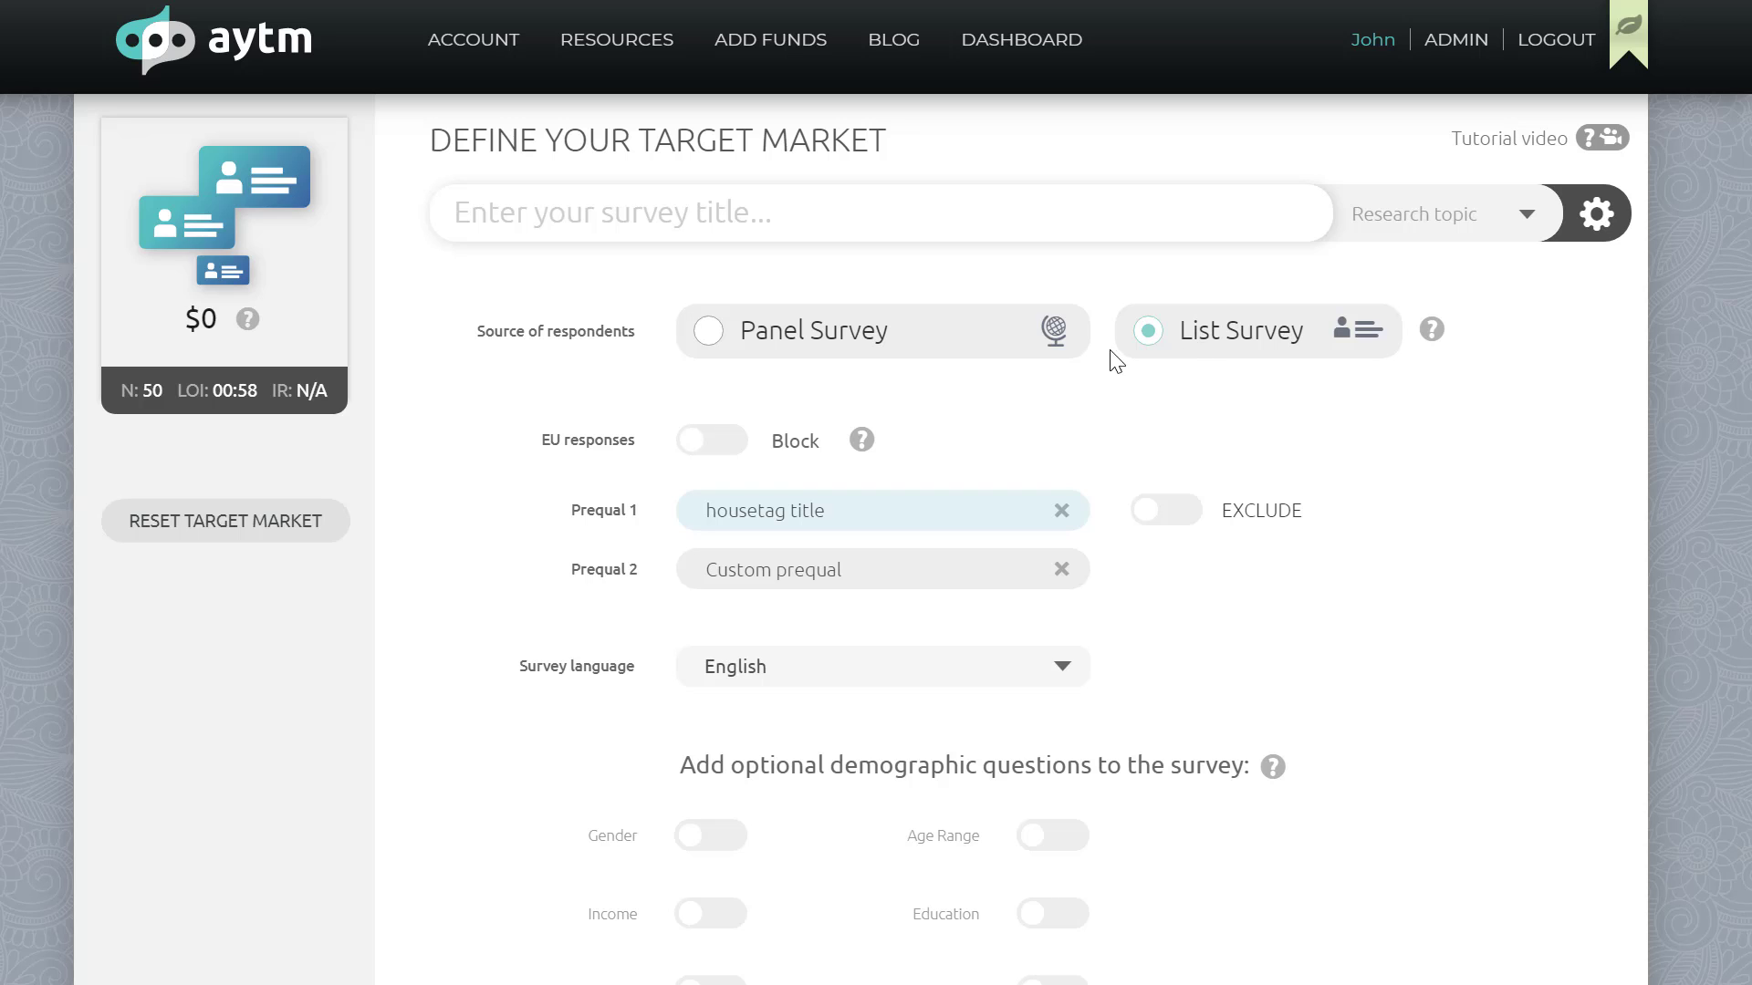
pyautogui.click(953, 345)
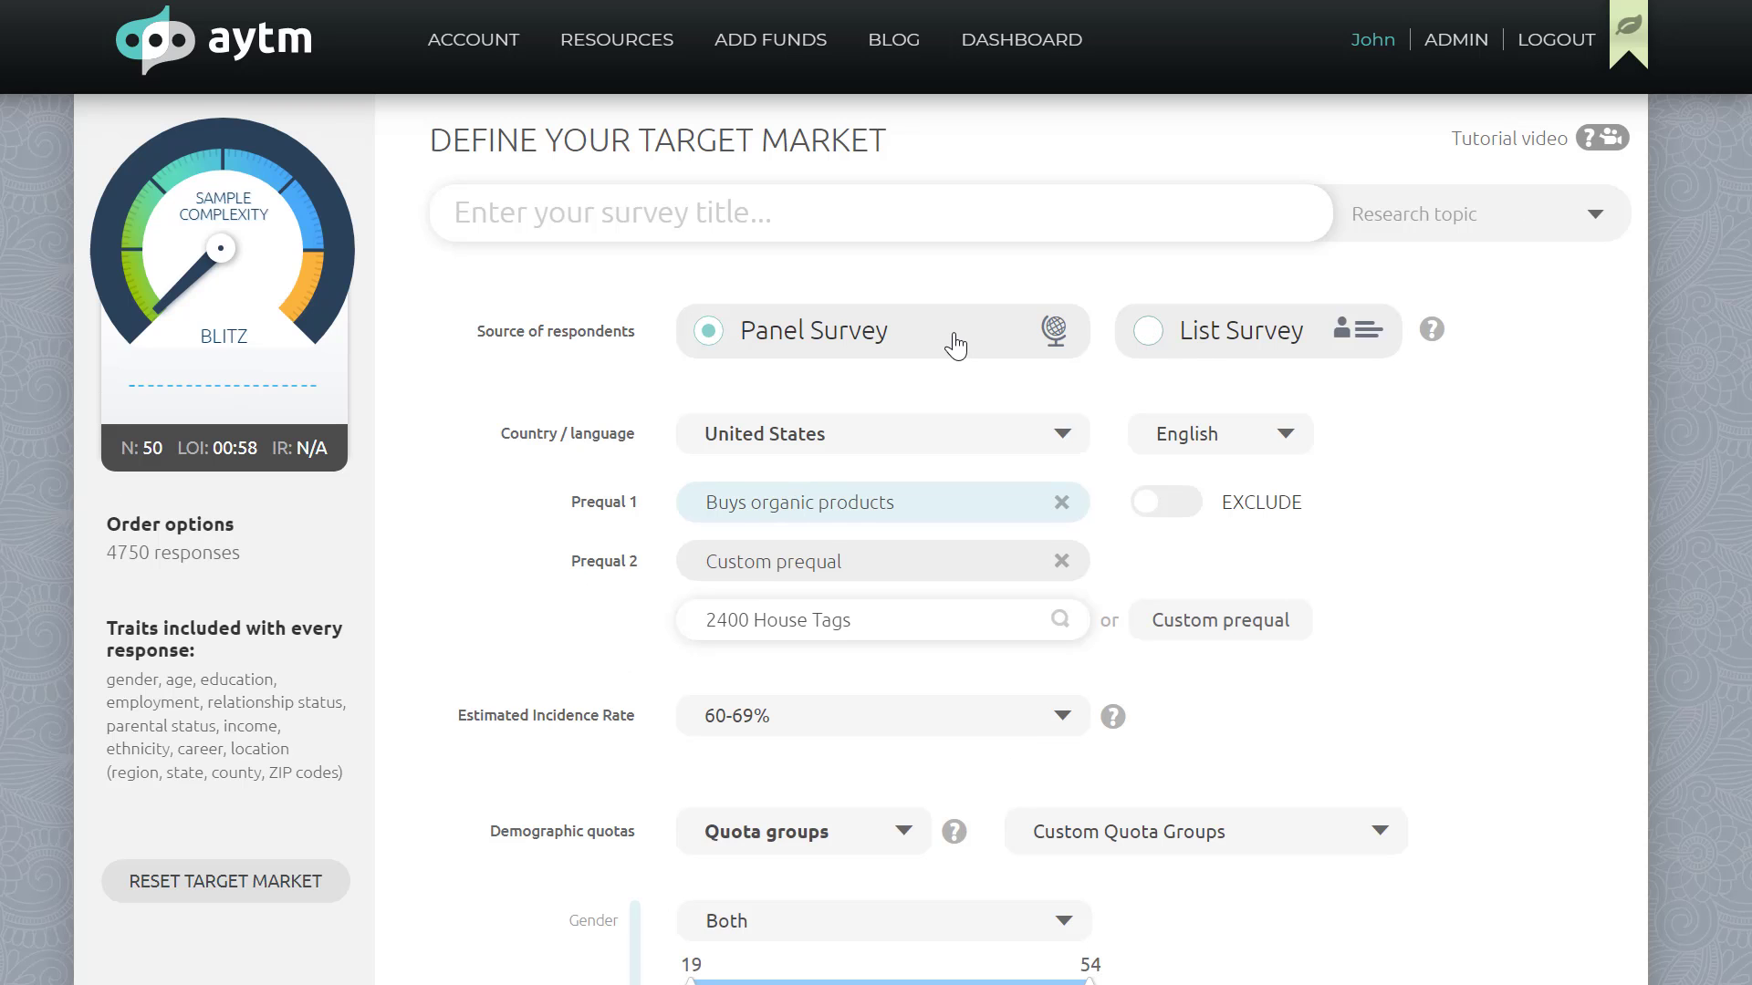
pyautogui.click(1245, 330)
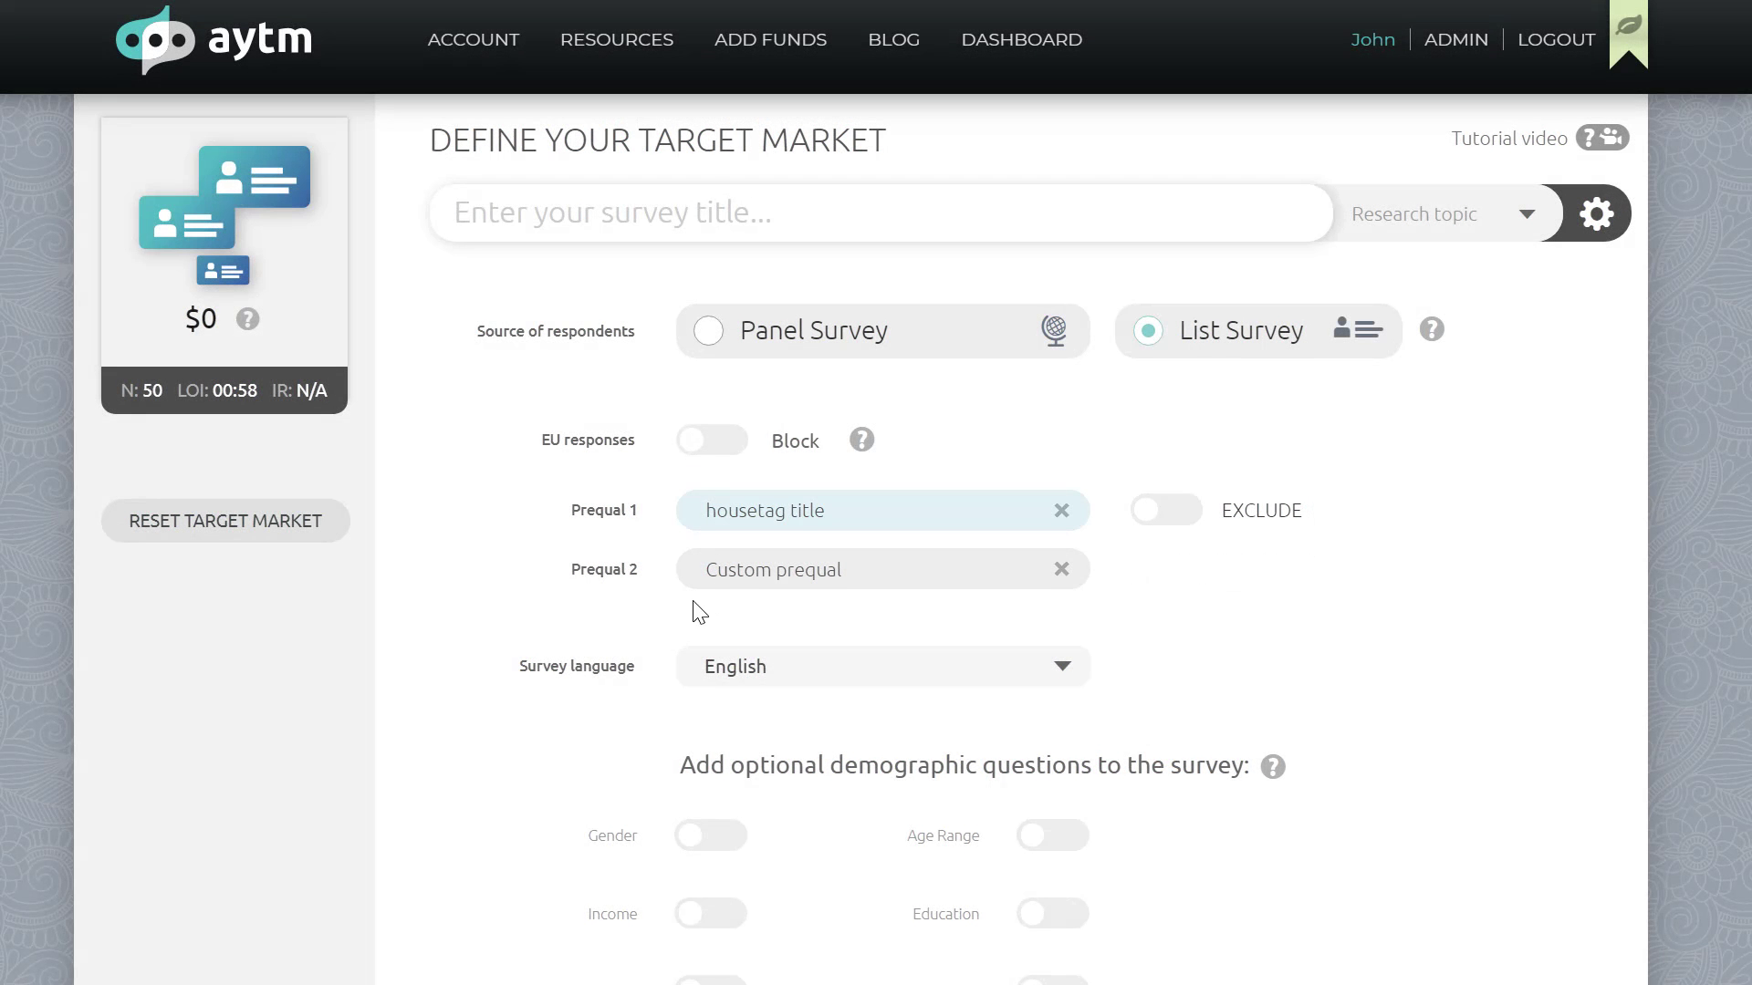
# Step: Browse the available survey languages
pyautogui.scroll(-1, 702, 607)
pyautogui.scroll(-2, 730, 603)
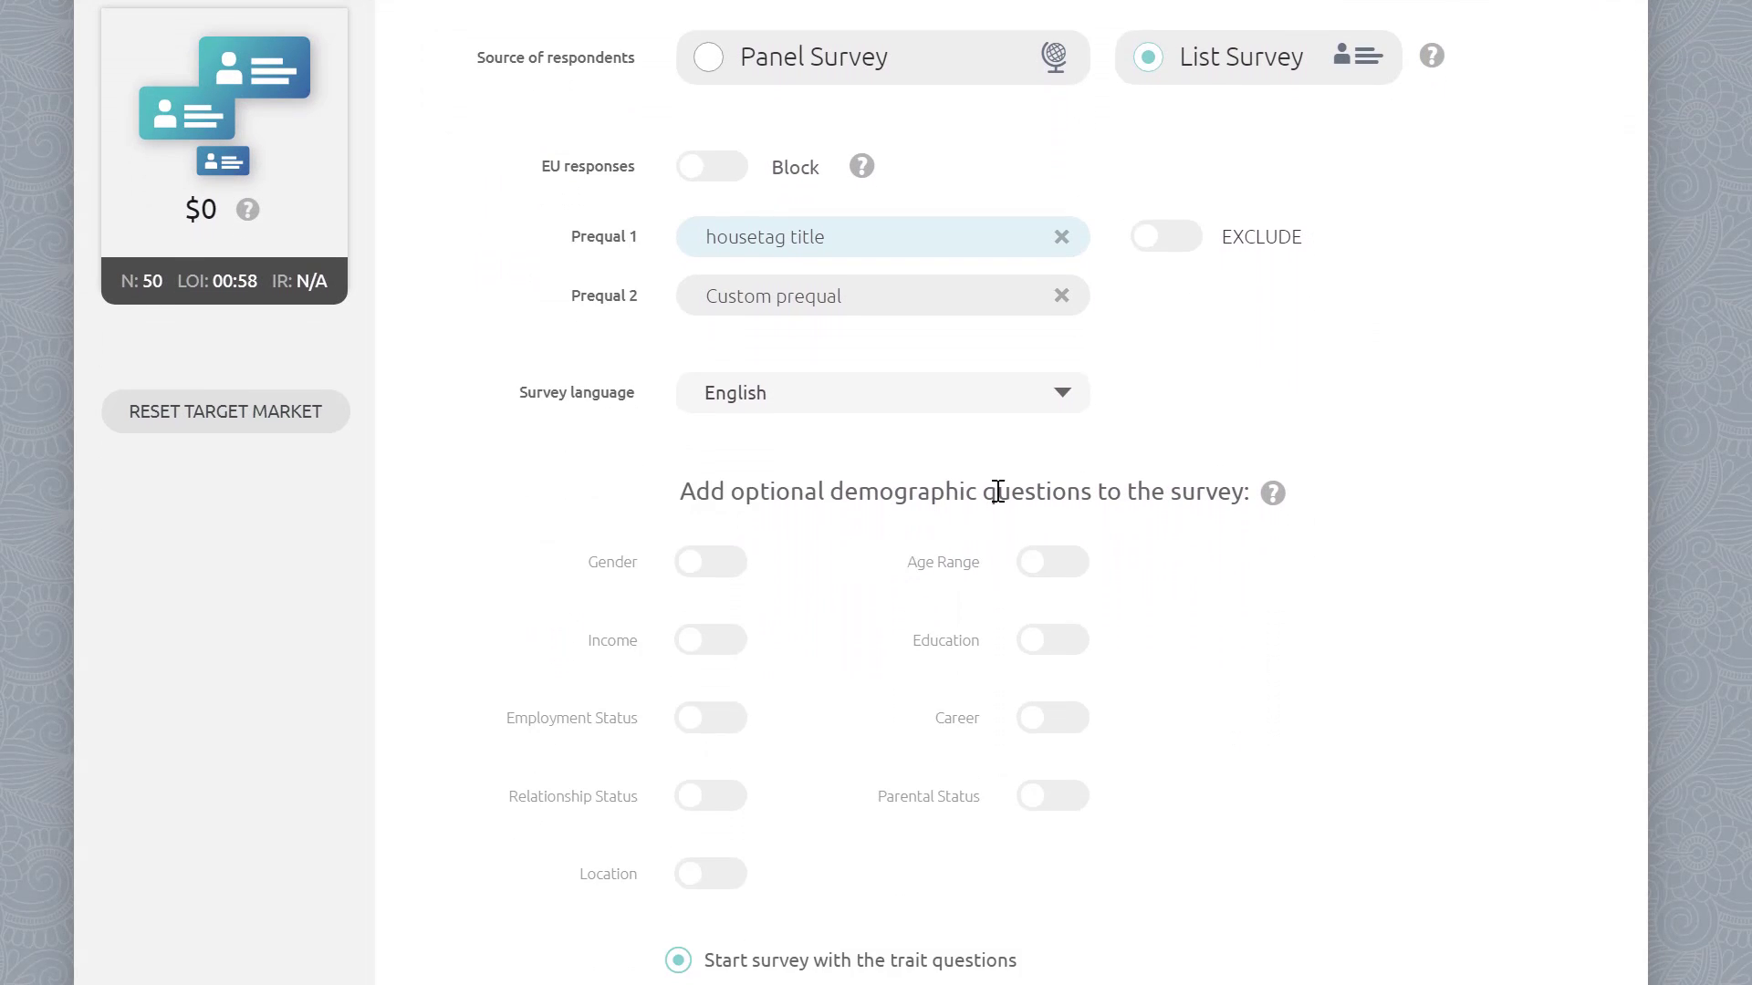
pyautogui.click(1044, 394)
pyautogui.scroll(-1, 1009, 501)
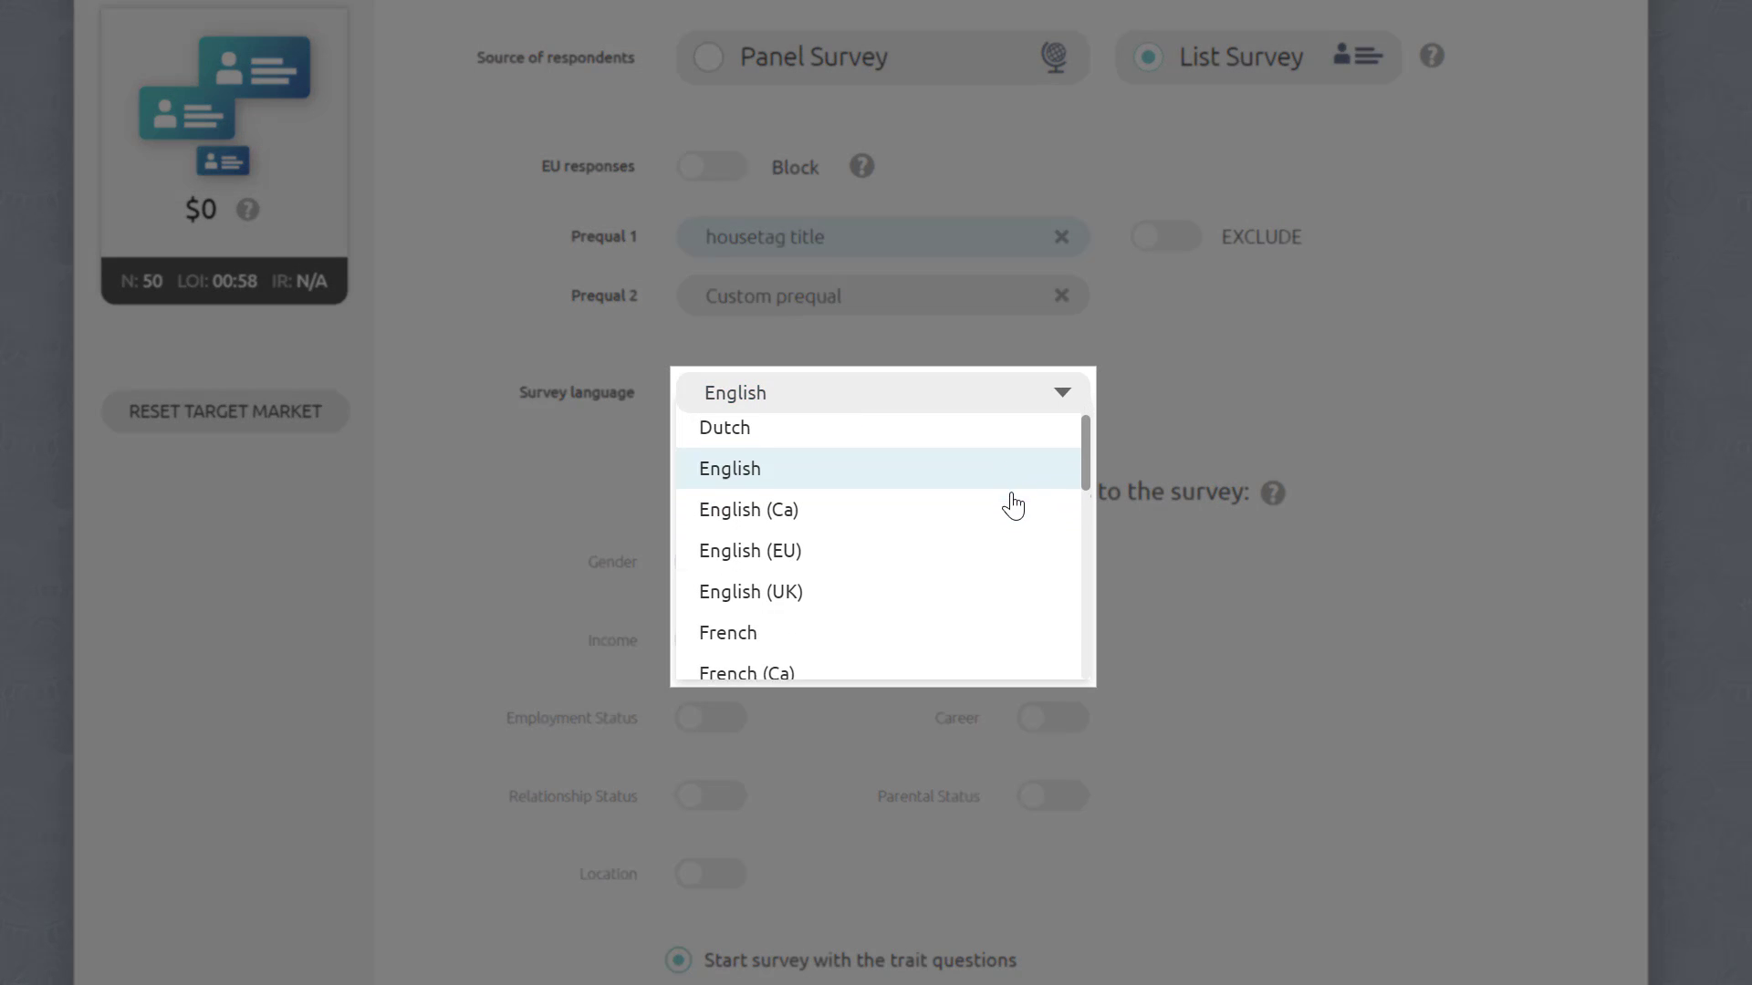
pyautogui.scroll(-2, 1015, 529)
pyautogui.scroll(-4, 1013, 563)
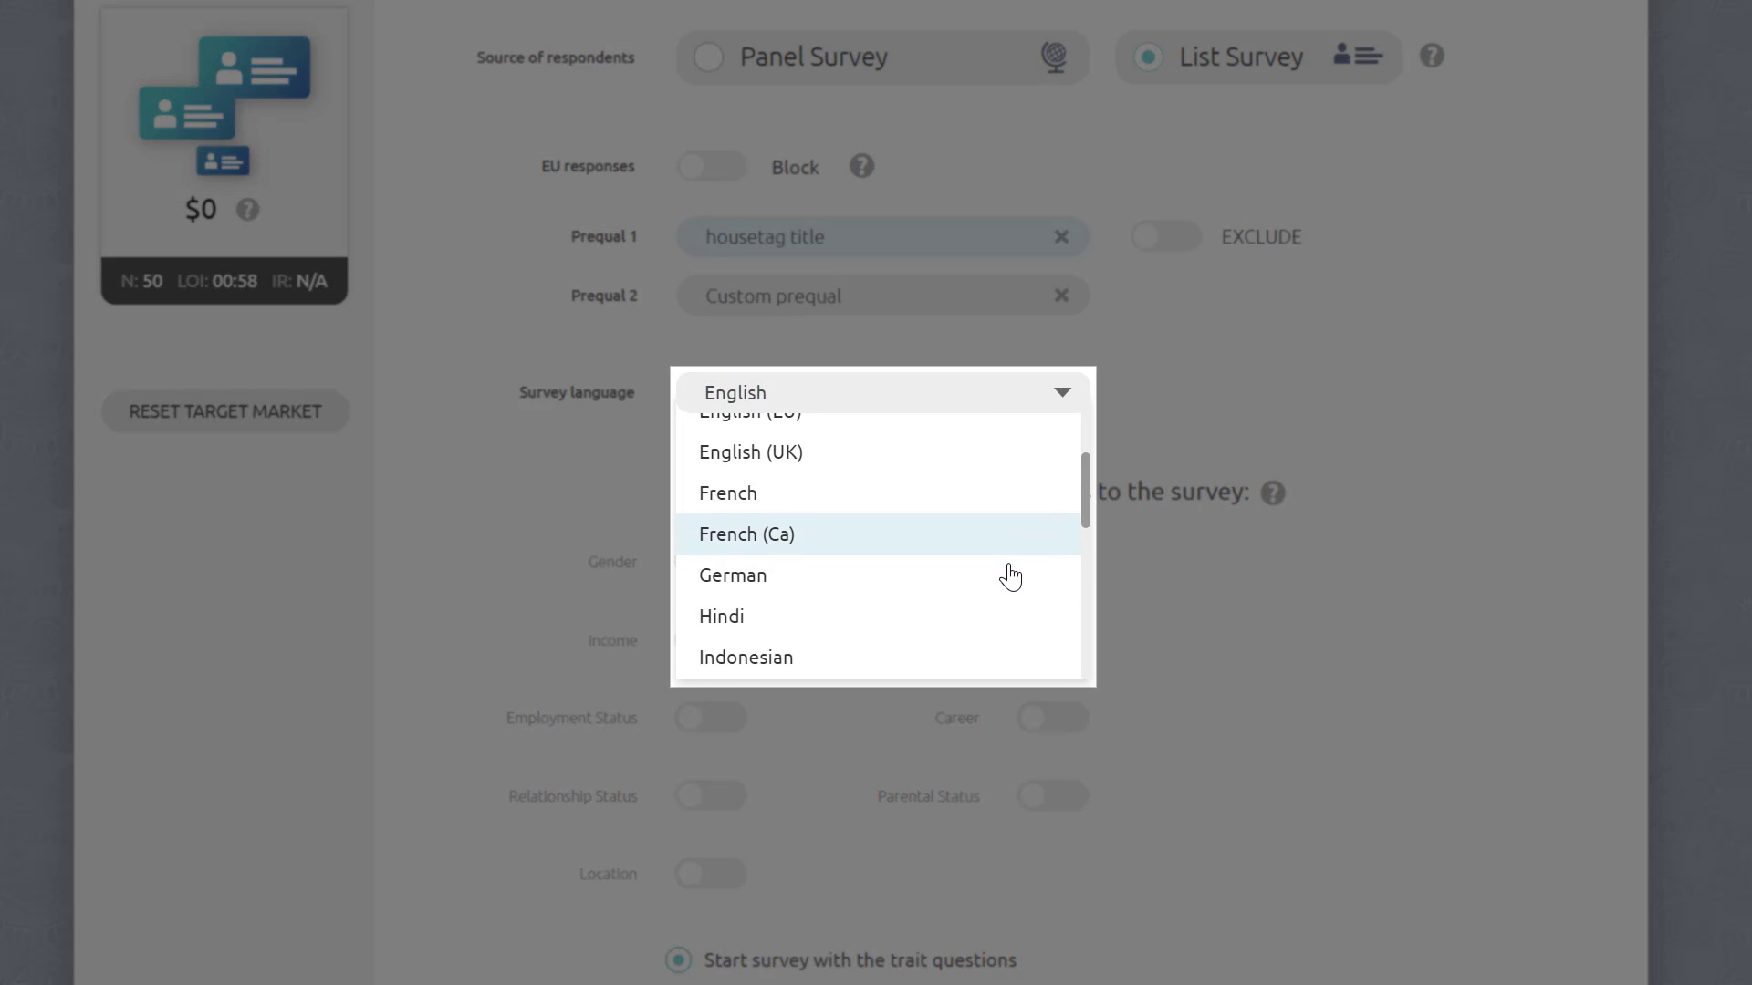
pyautogui.scroll(-5, 1008, 630)
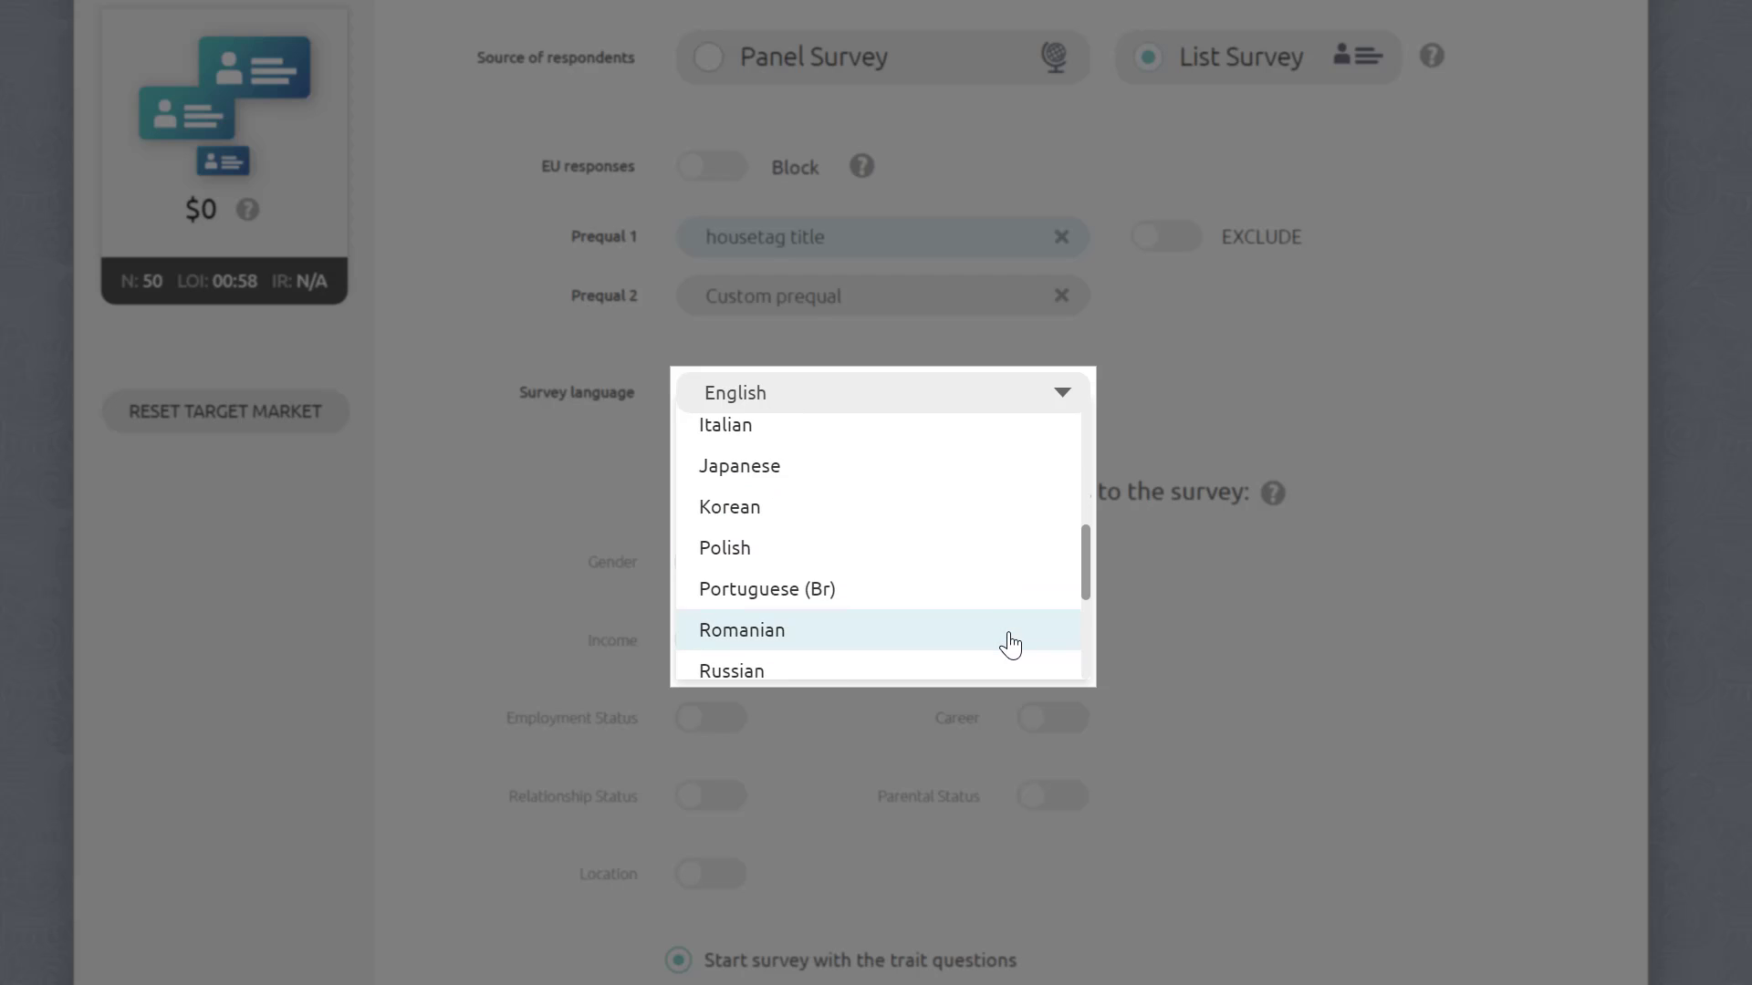
pyautogui.scroll(-3, 1010, 645)
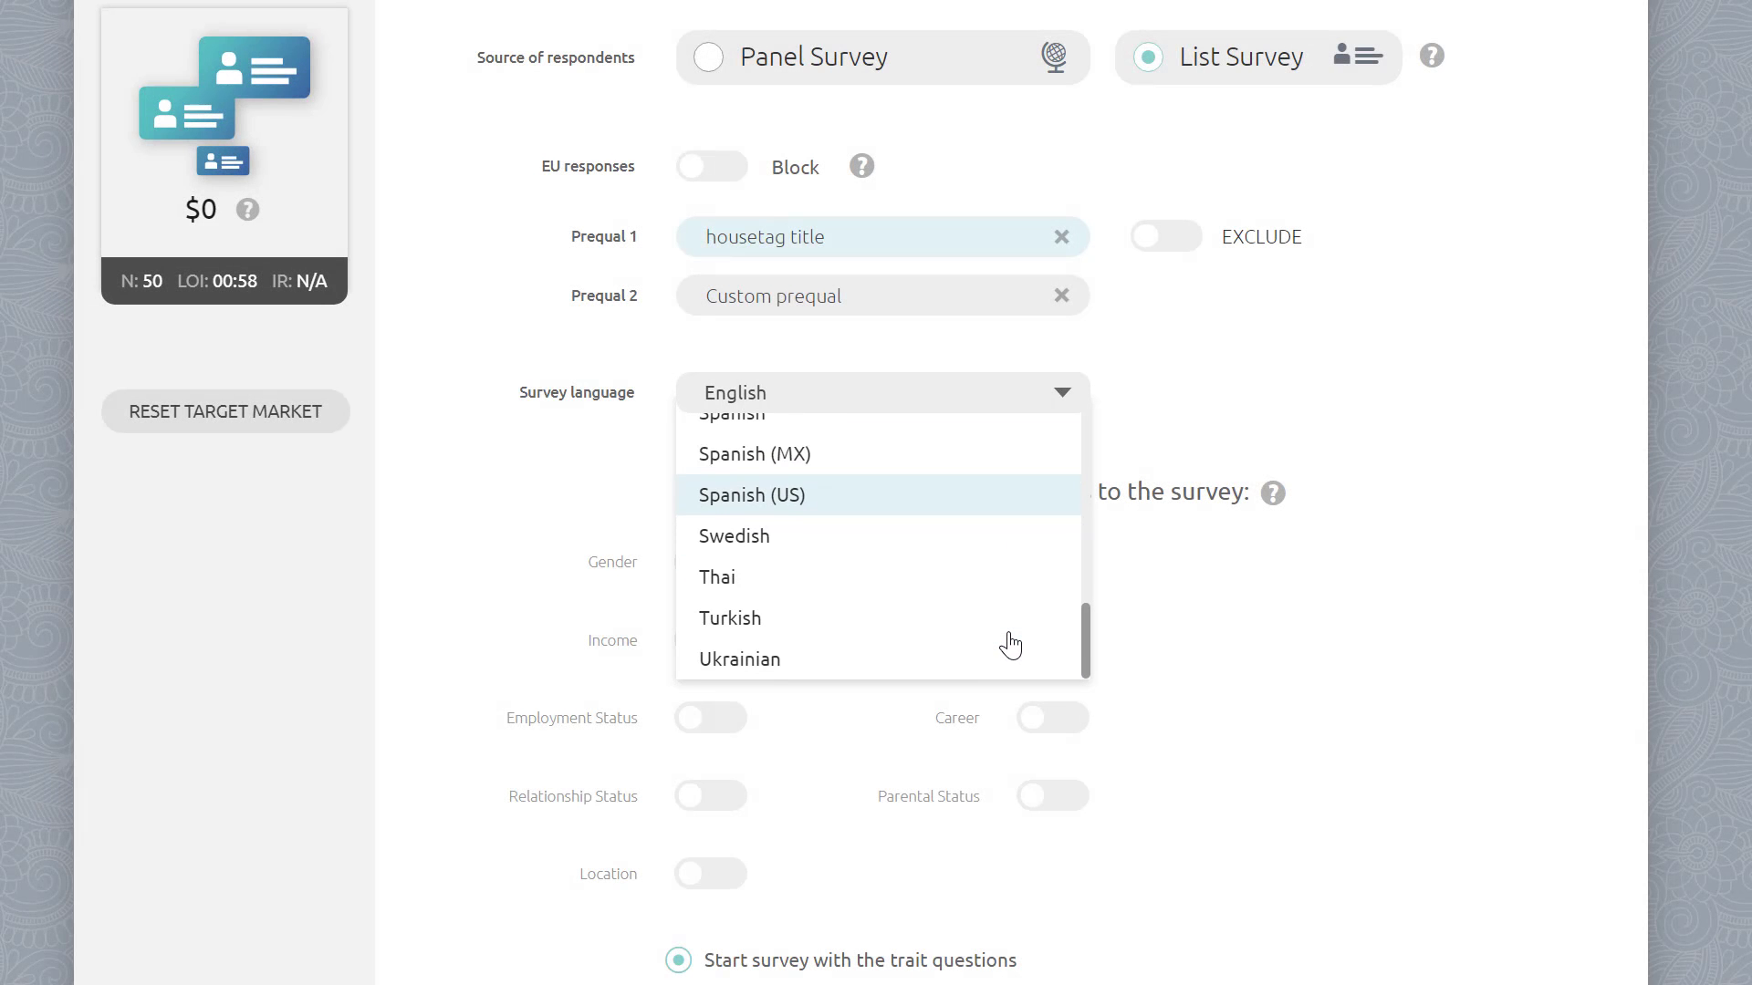
pyautogui.click(1197, 629)
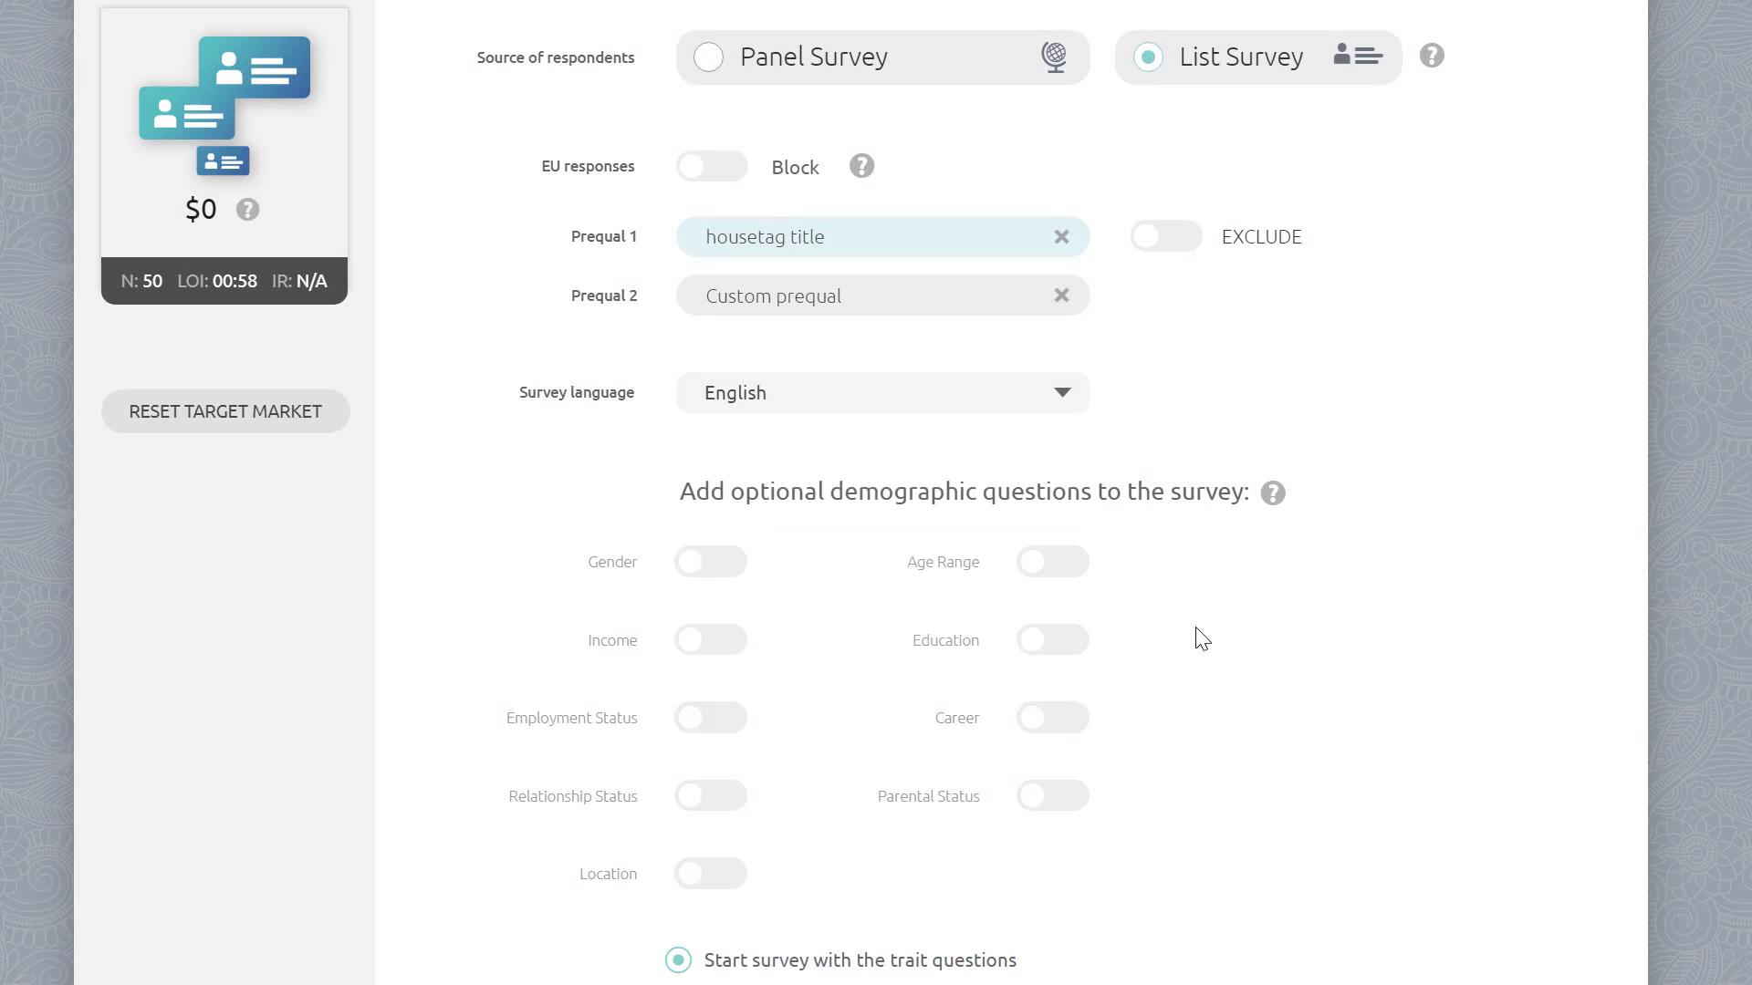
# Step: Turn on the optional Gender, Age Range, Education and Career demographic questions
pyautogui.scroll(-2, 1196, 629)
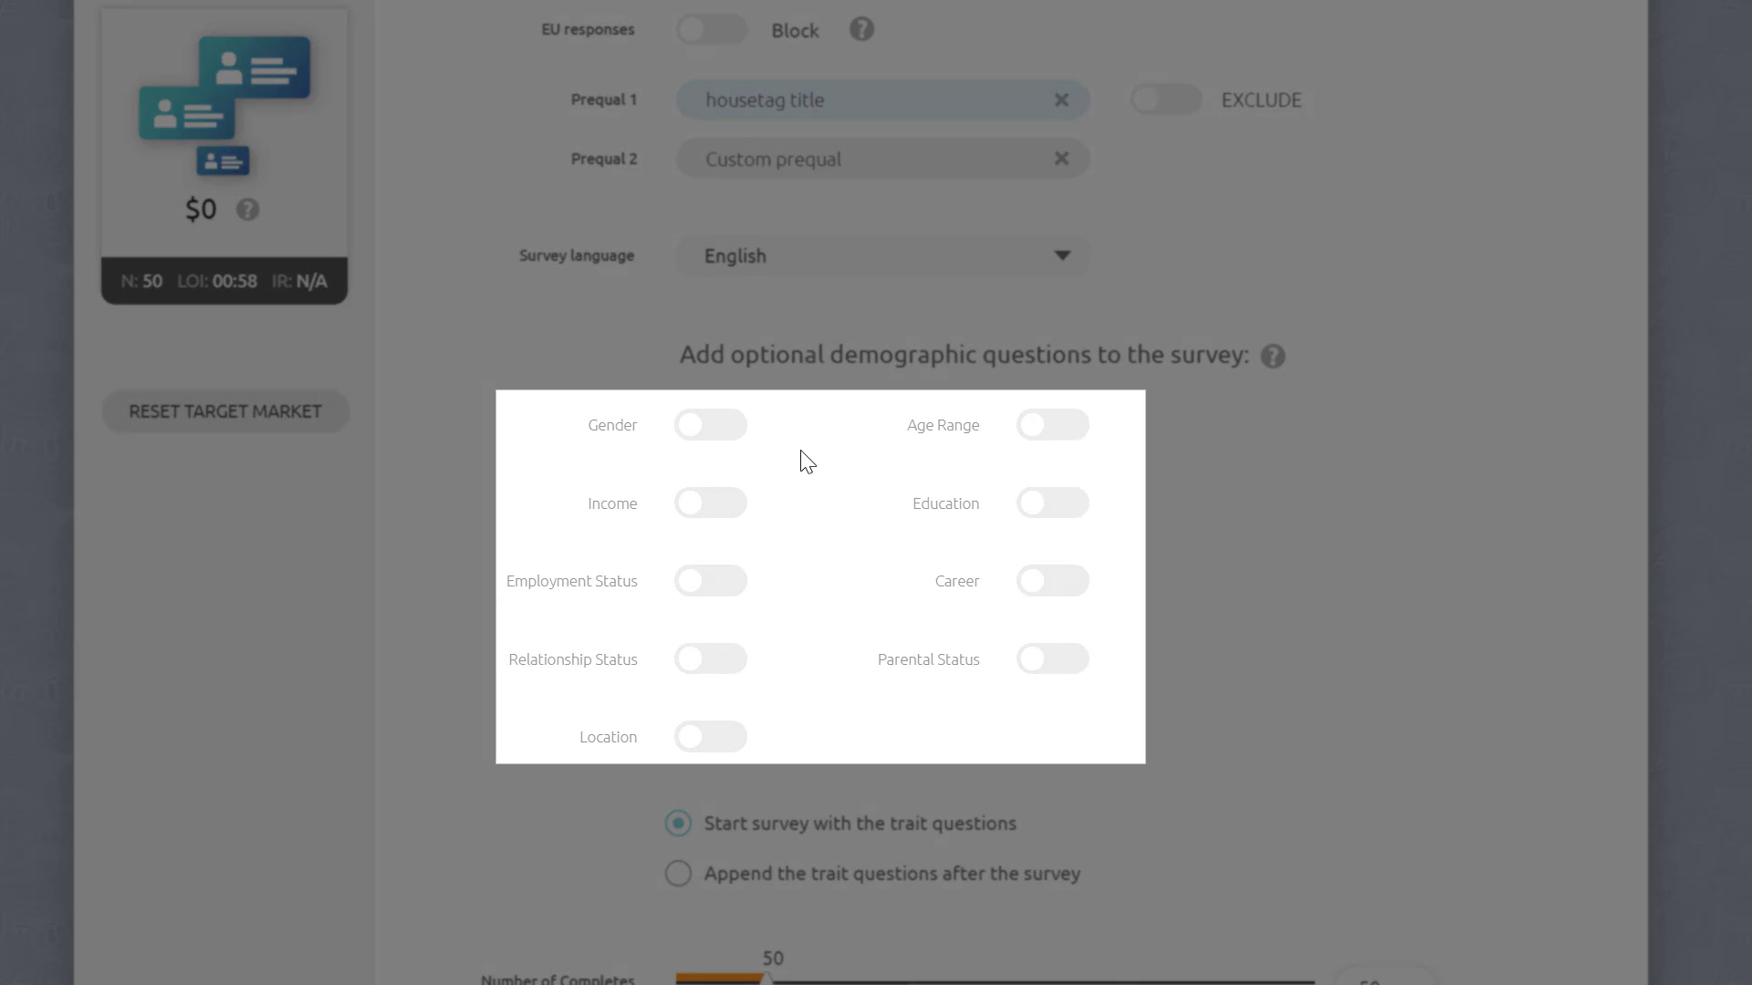
pyautogui.click(732, 435)
pyautogui.click(1055, 435)
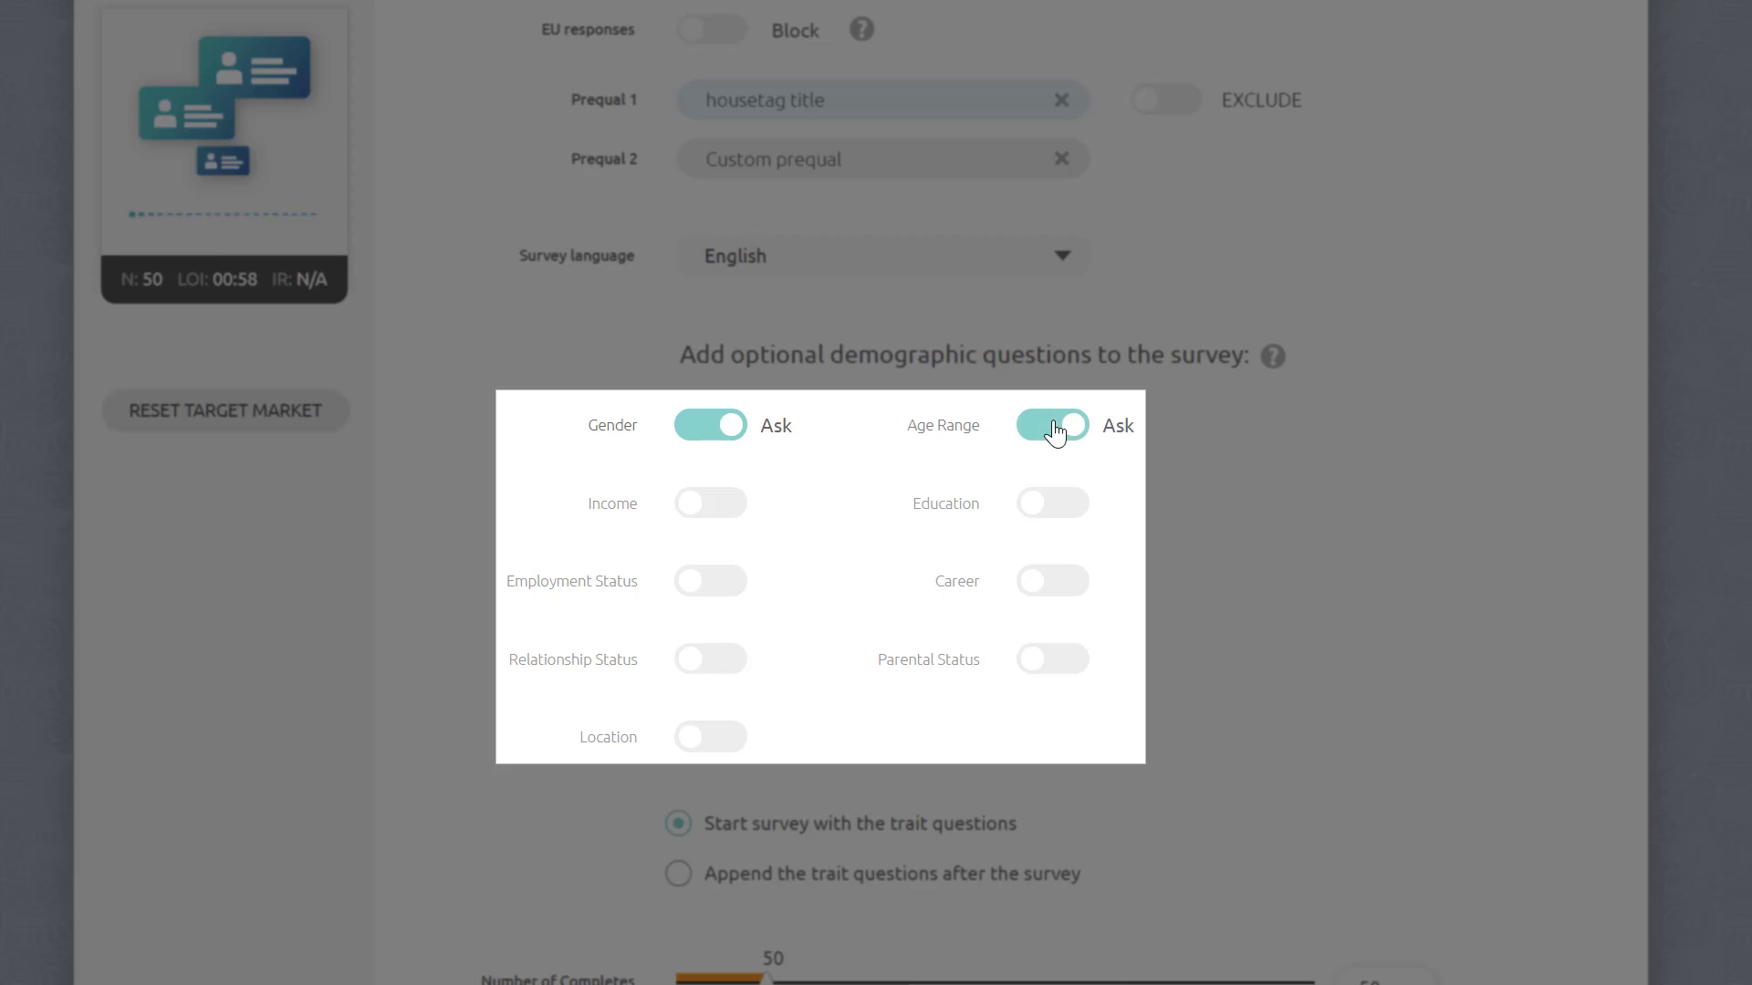
pyautogui.click(1058, 514)
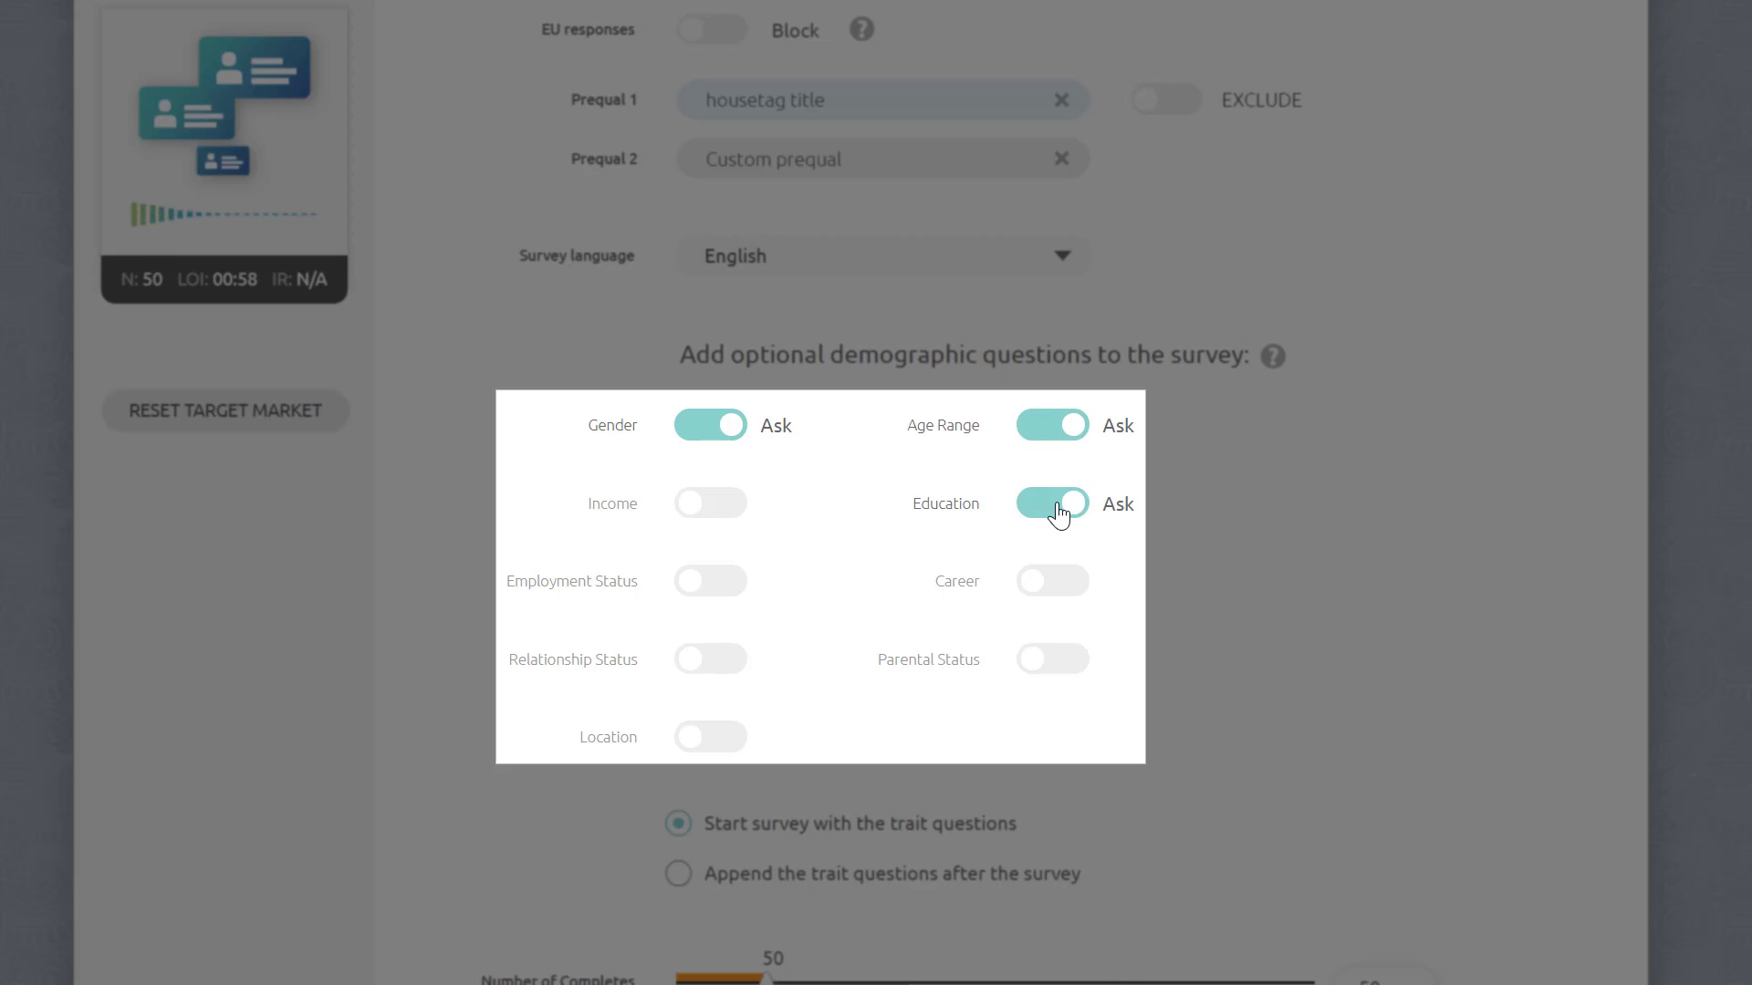
pyautogui.click(1057, 591)
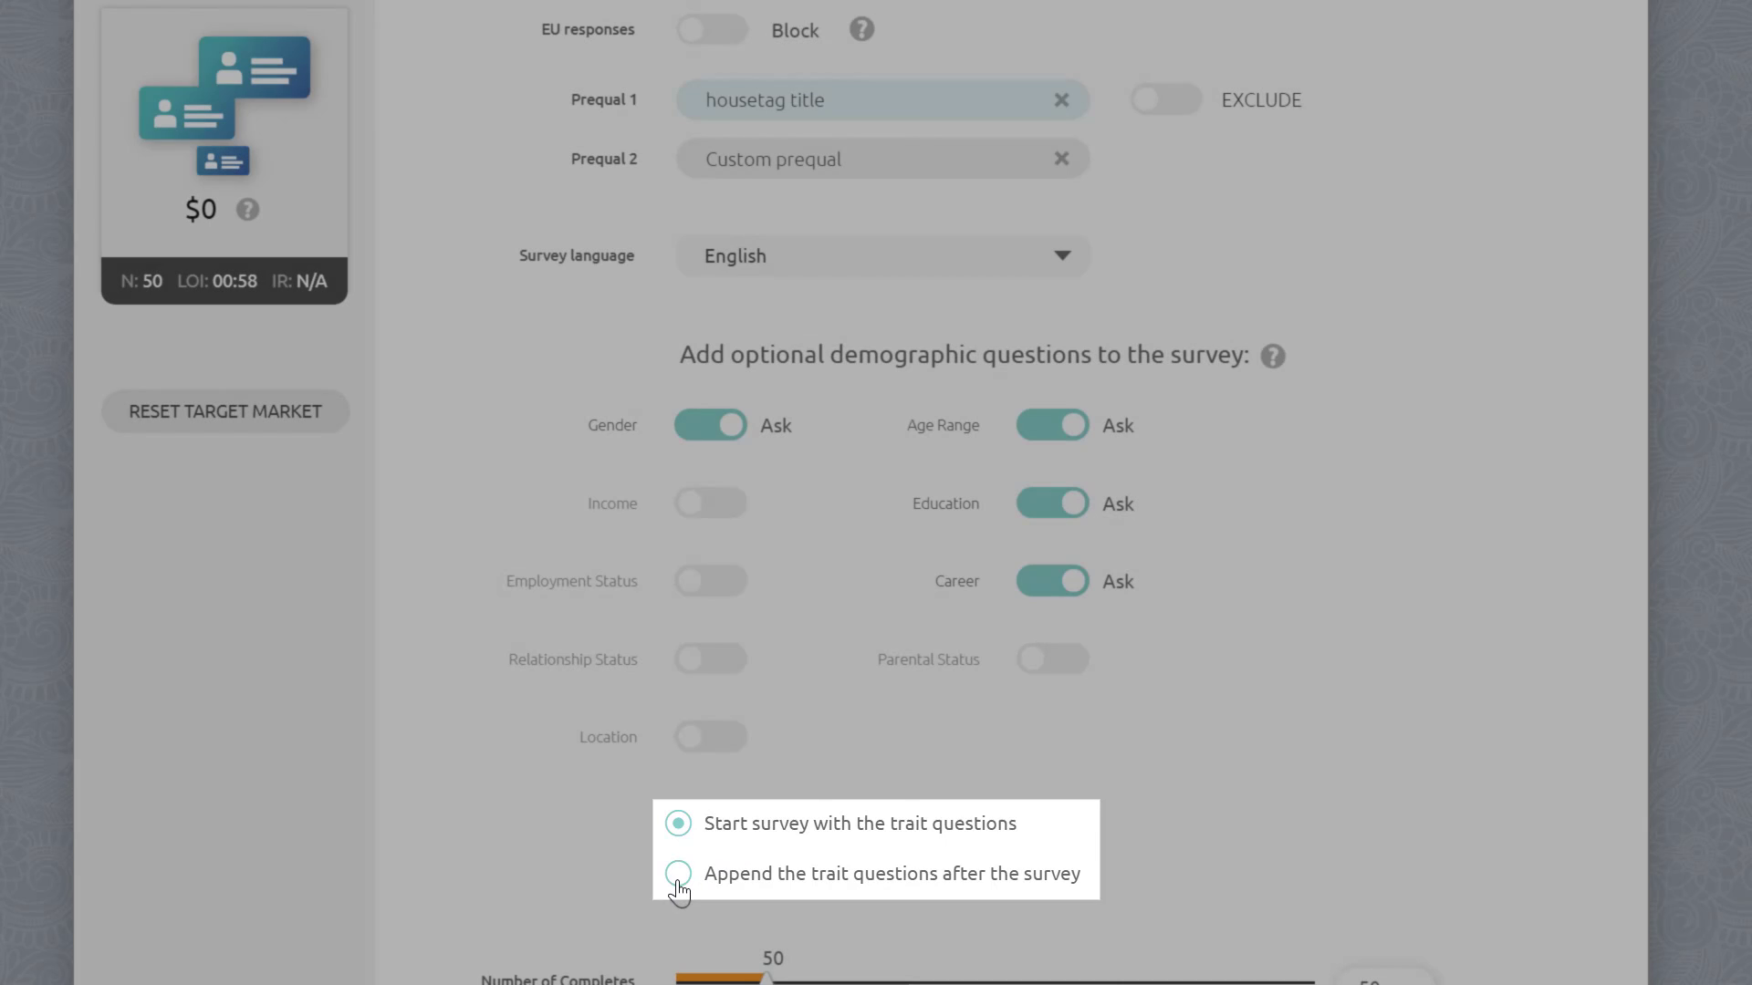
# Step: Choose to append the trait questions after the survey
pyautogui.click(678, 883)
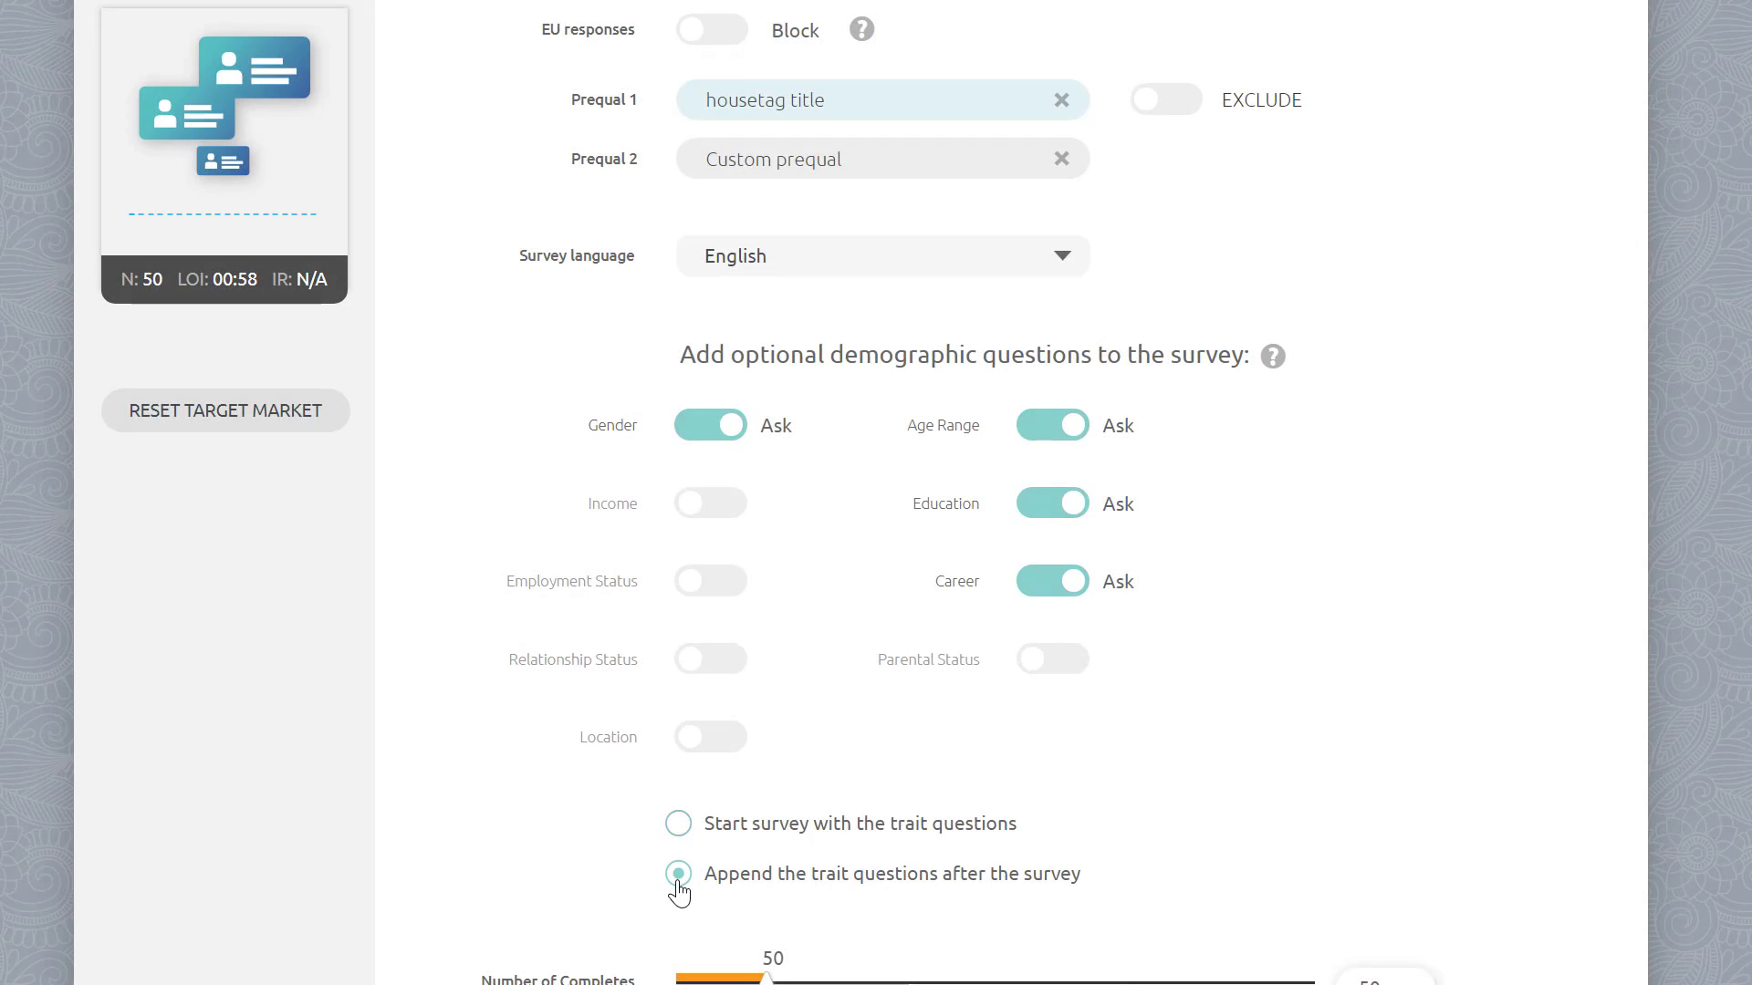
pyautogui.scroll(-2, 687, 886)
pyautogui.scroll(-3, 688, 885)
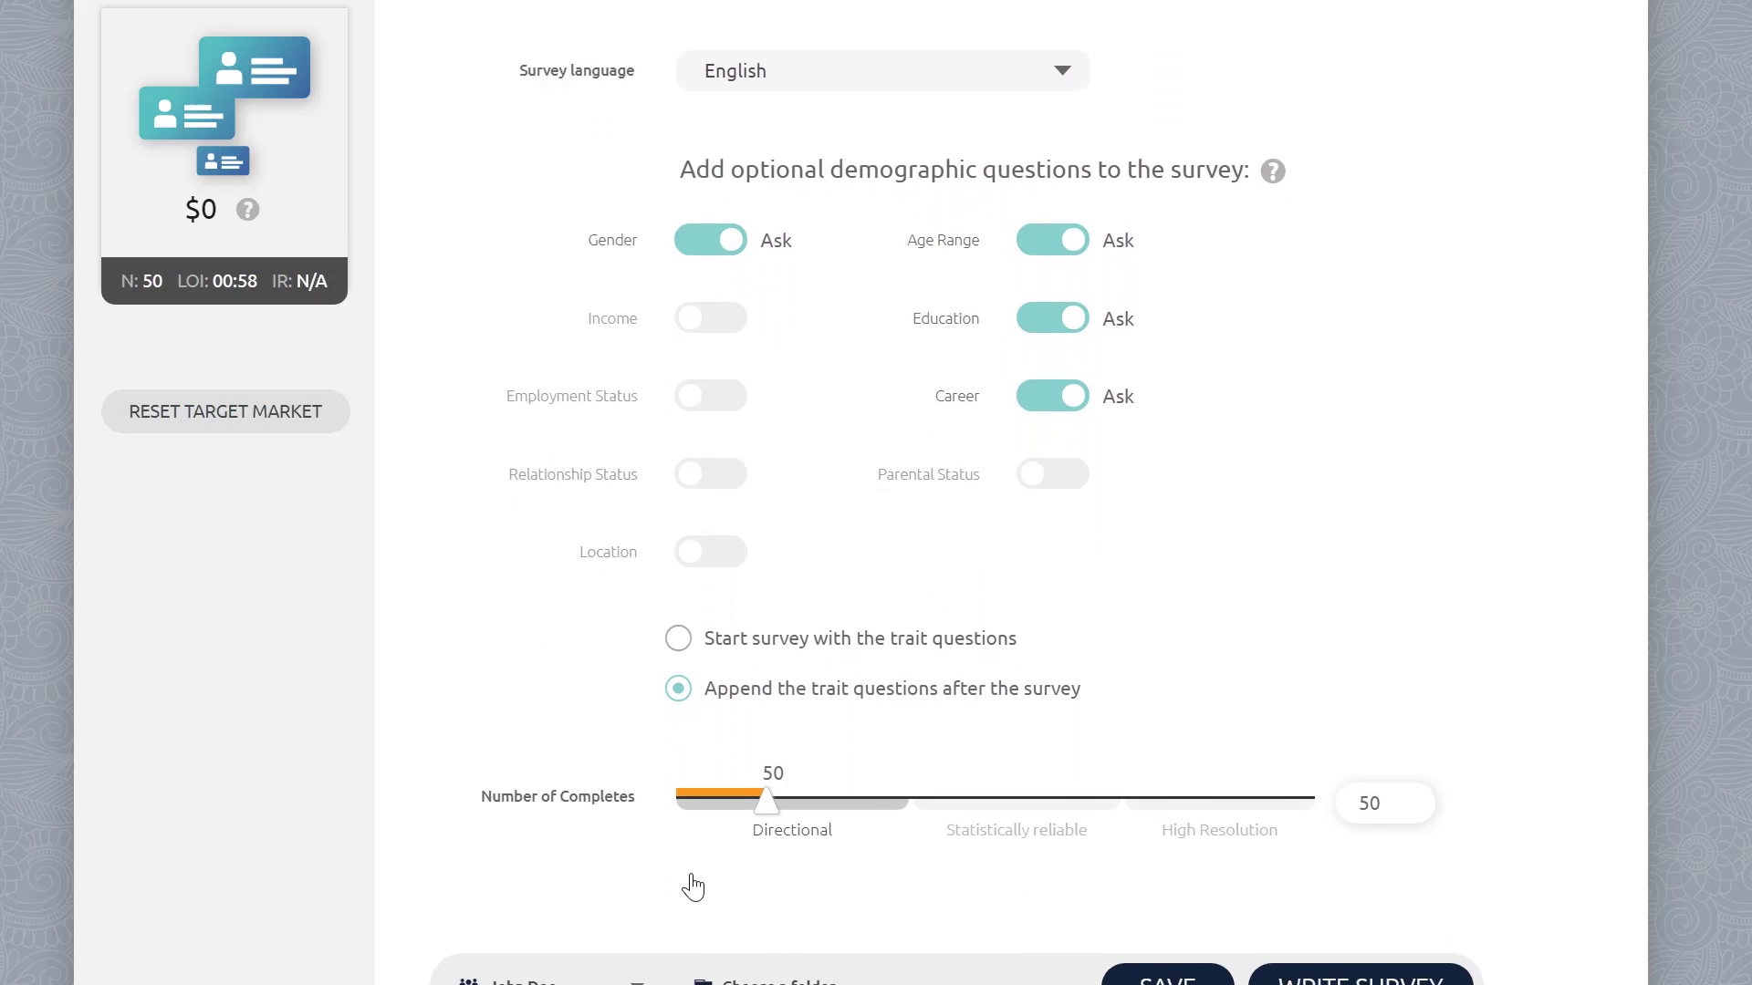
# Step: Set the number of completes to 6000
pyautogui.moveTo(765, 666); pyautogui.dragTo(1376, 669)
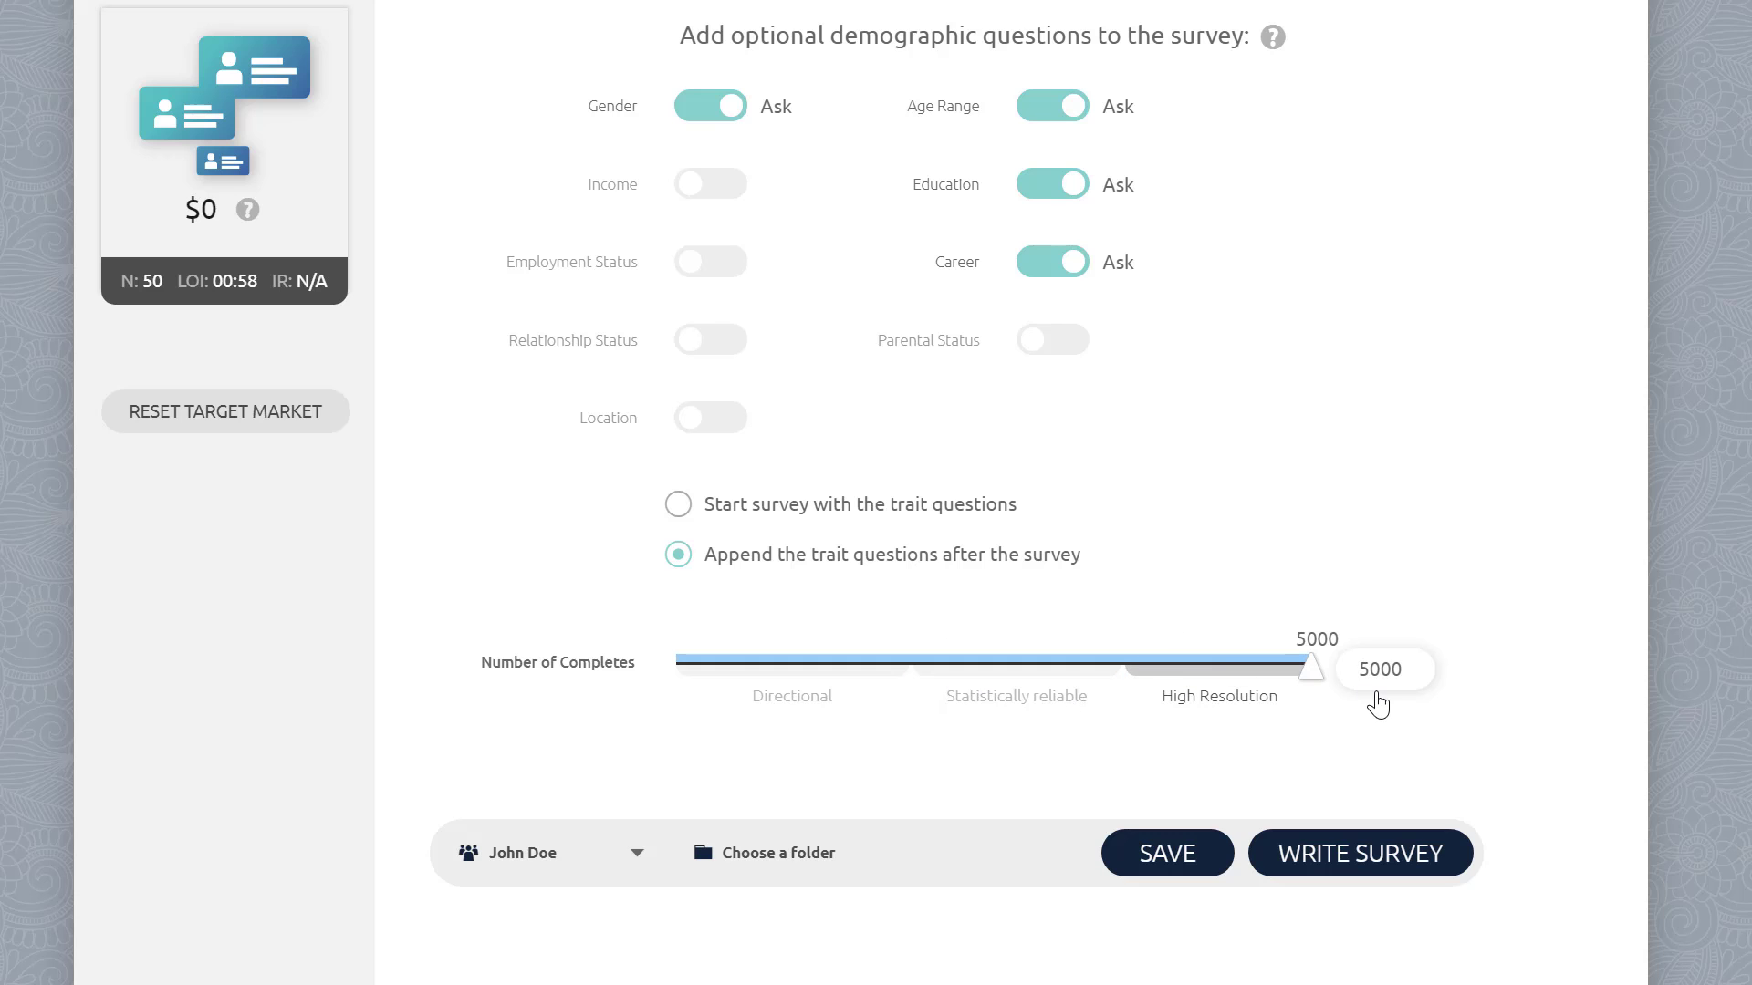
pyautogui.doubleClick(1387, 671)
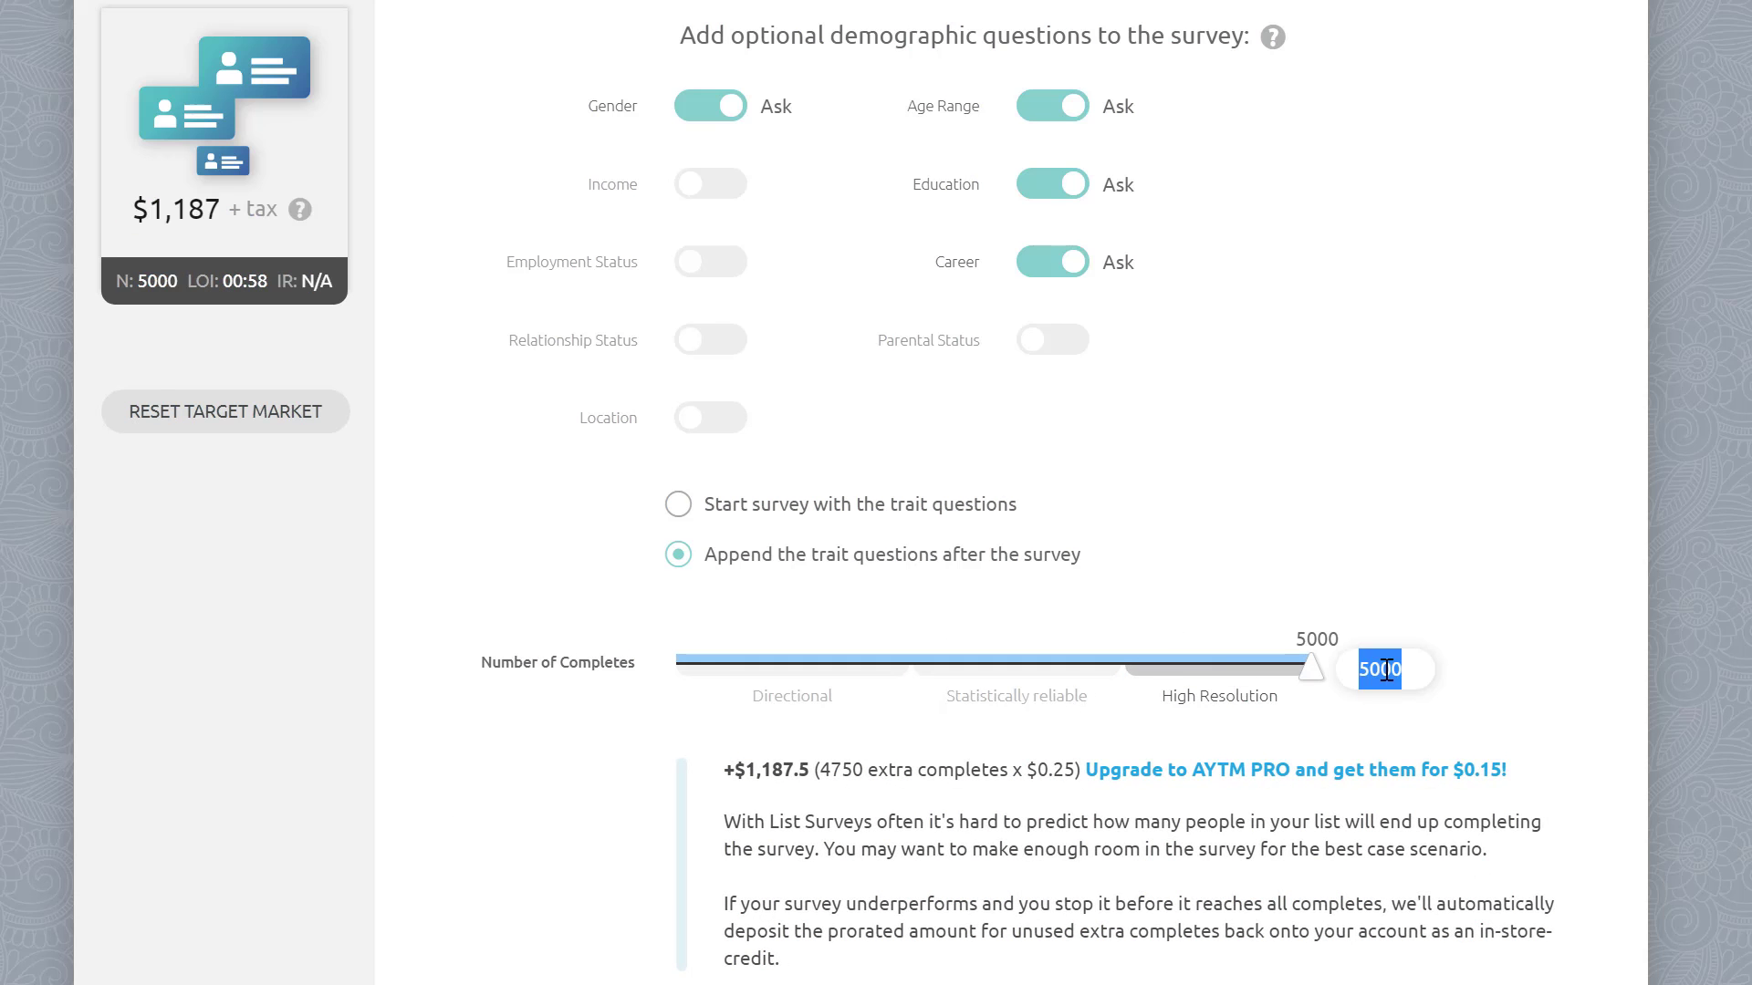
pyautogui.write('6000')
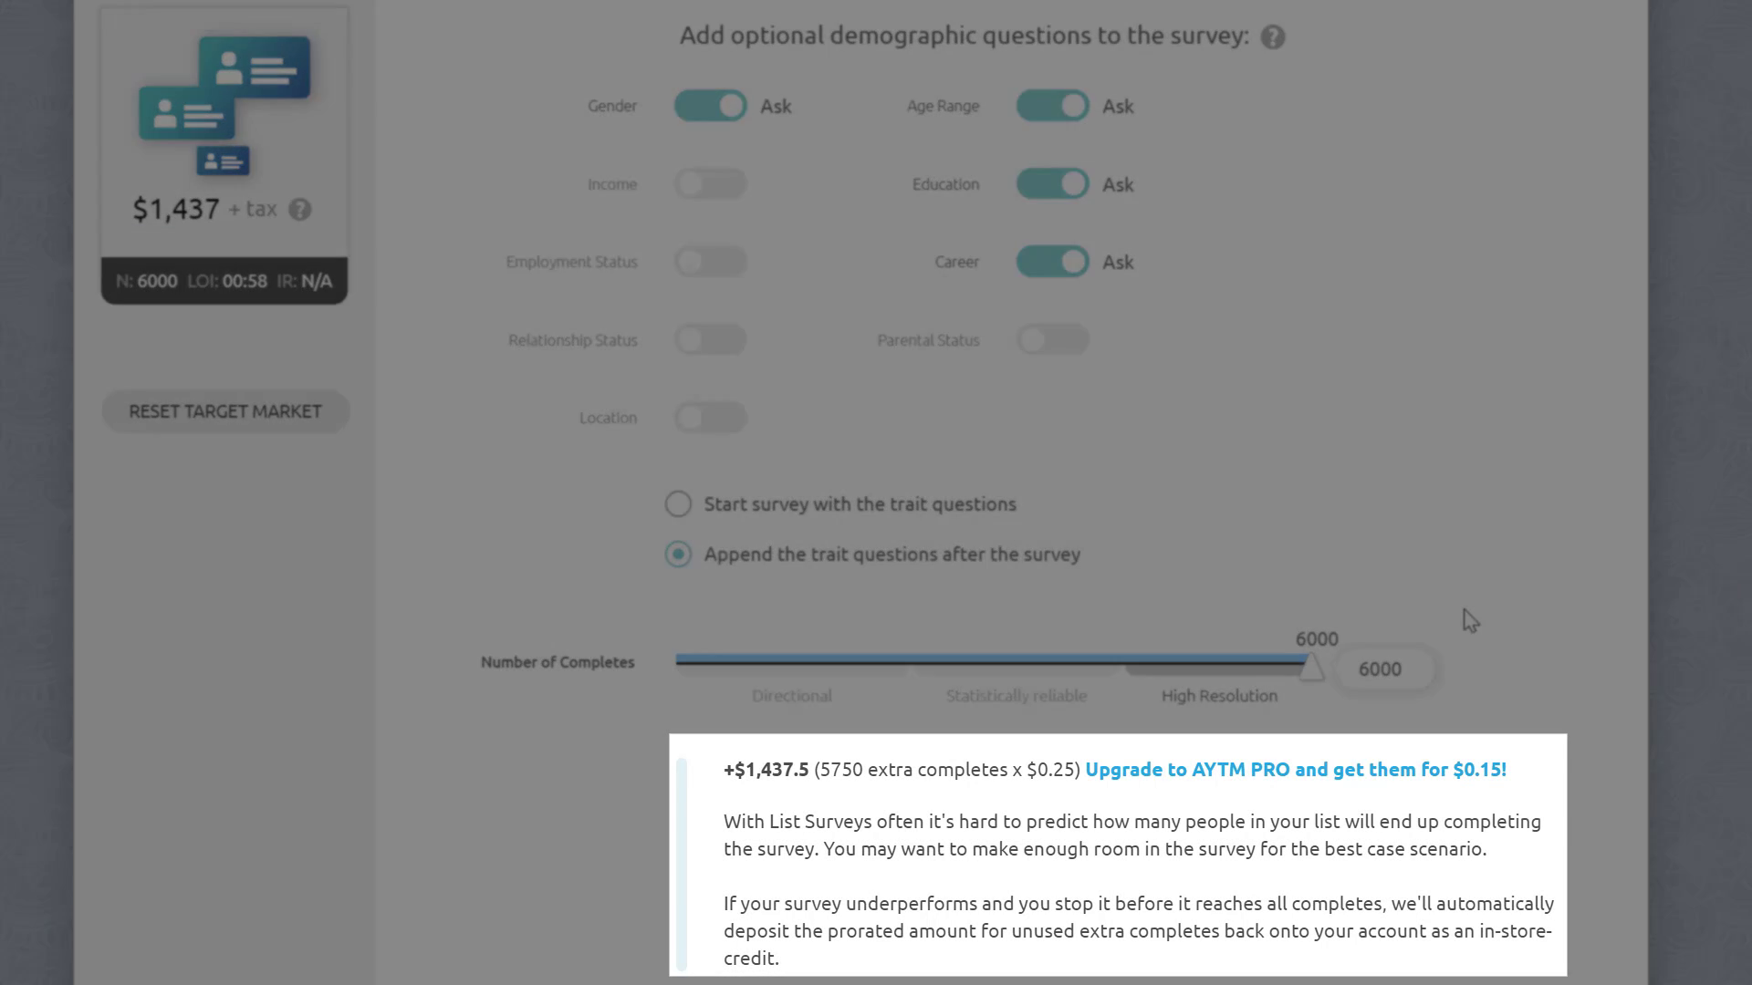
# Step: Open the survey settings panel to review the answer-limiting options, and close it again
pyautogui.scroll(8, 1469, 621)
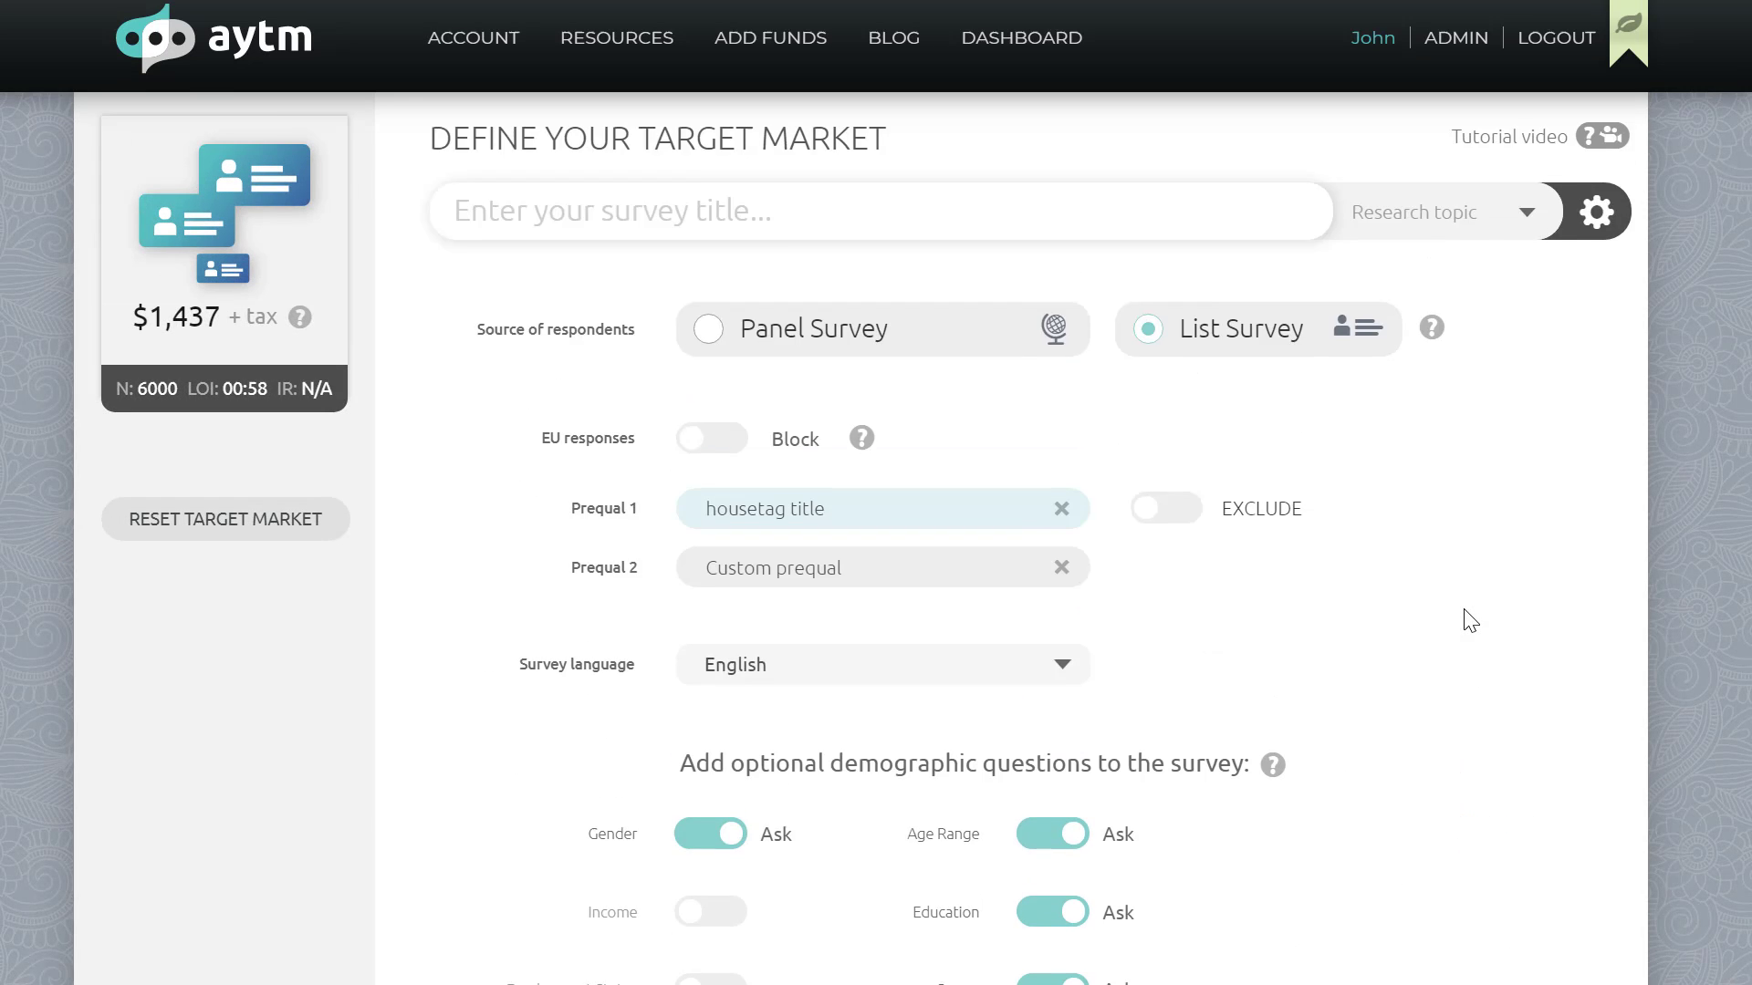
pyautogui.click(1596, 218)
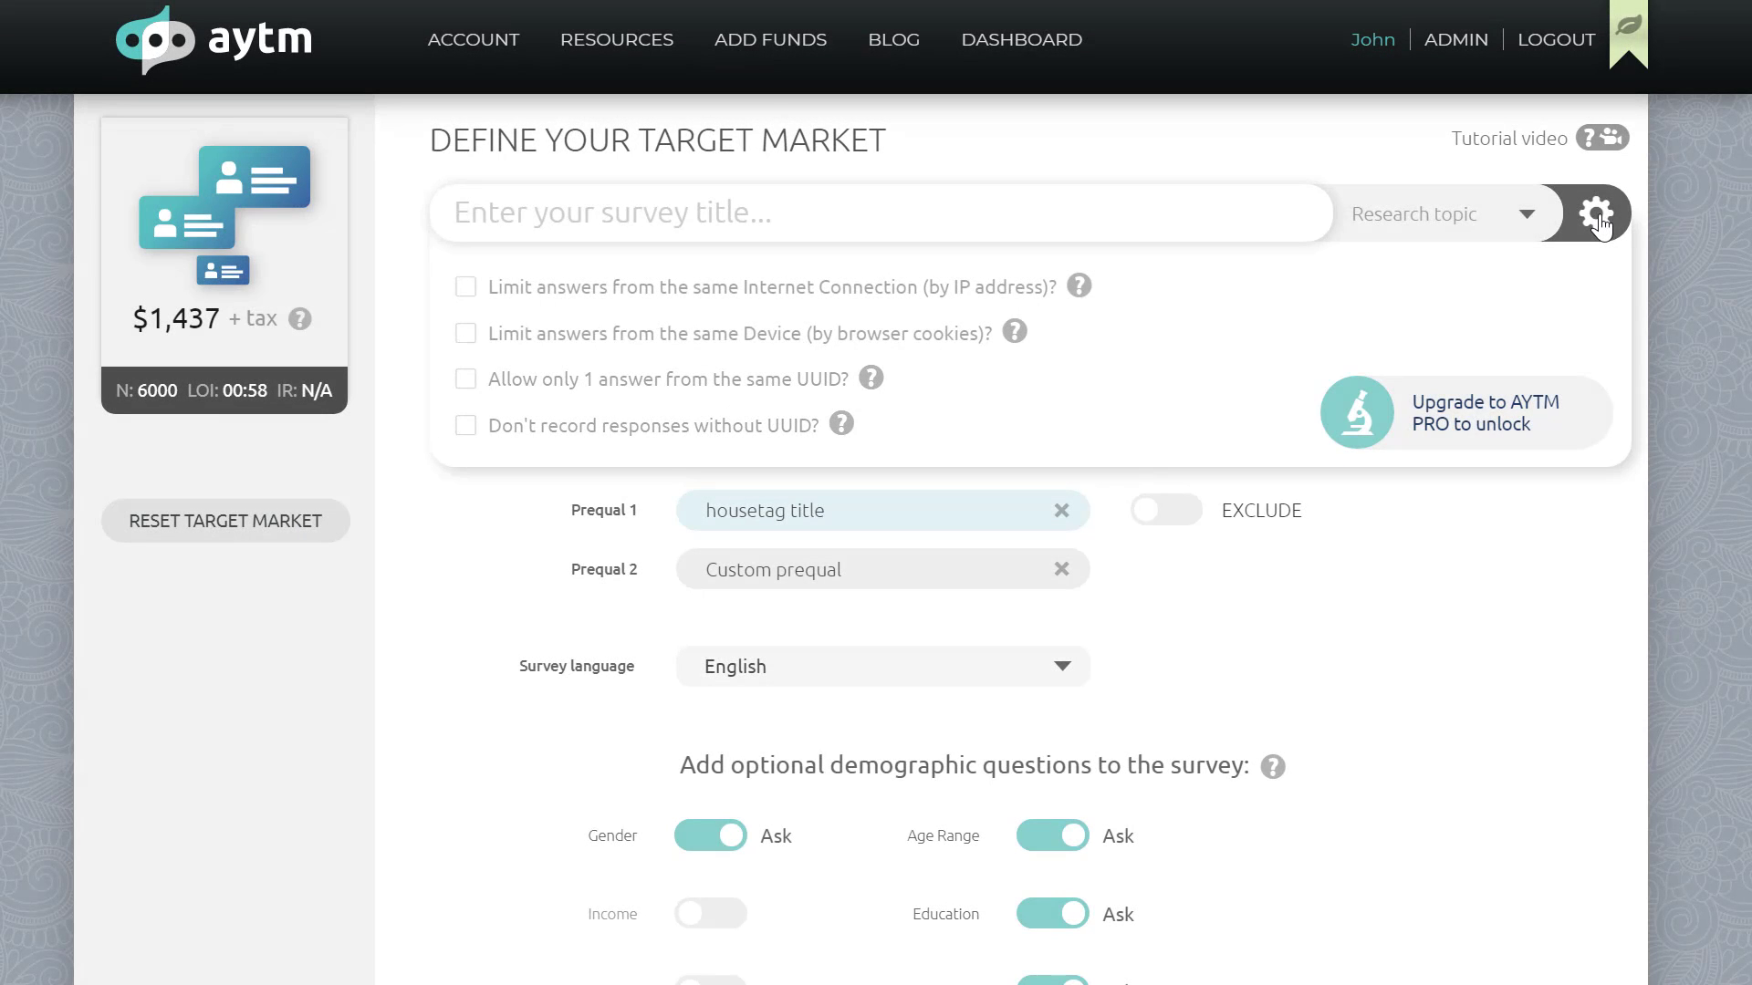
pyautogui.click(1597, 216)
# Step: Open the survey owner list to review the team members, and close it without choosing
pyautogui.scroll(-10, 1286, 826)
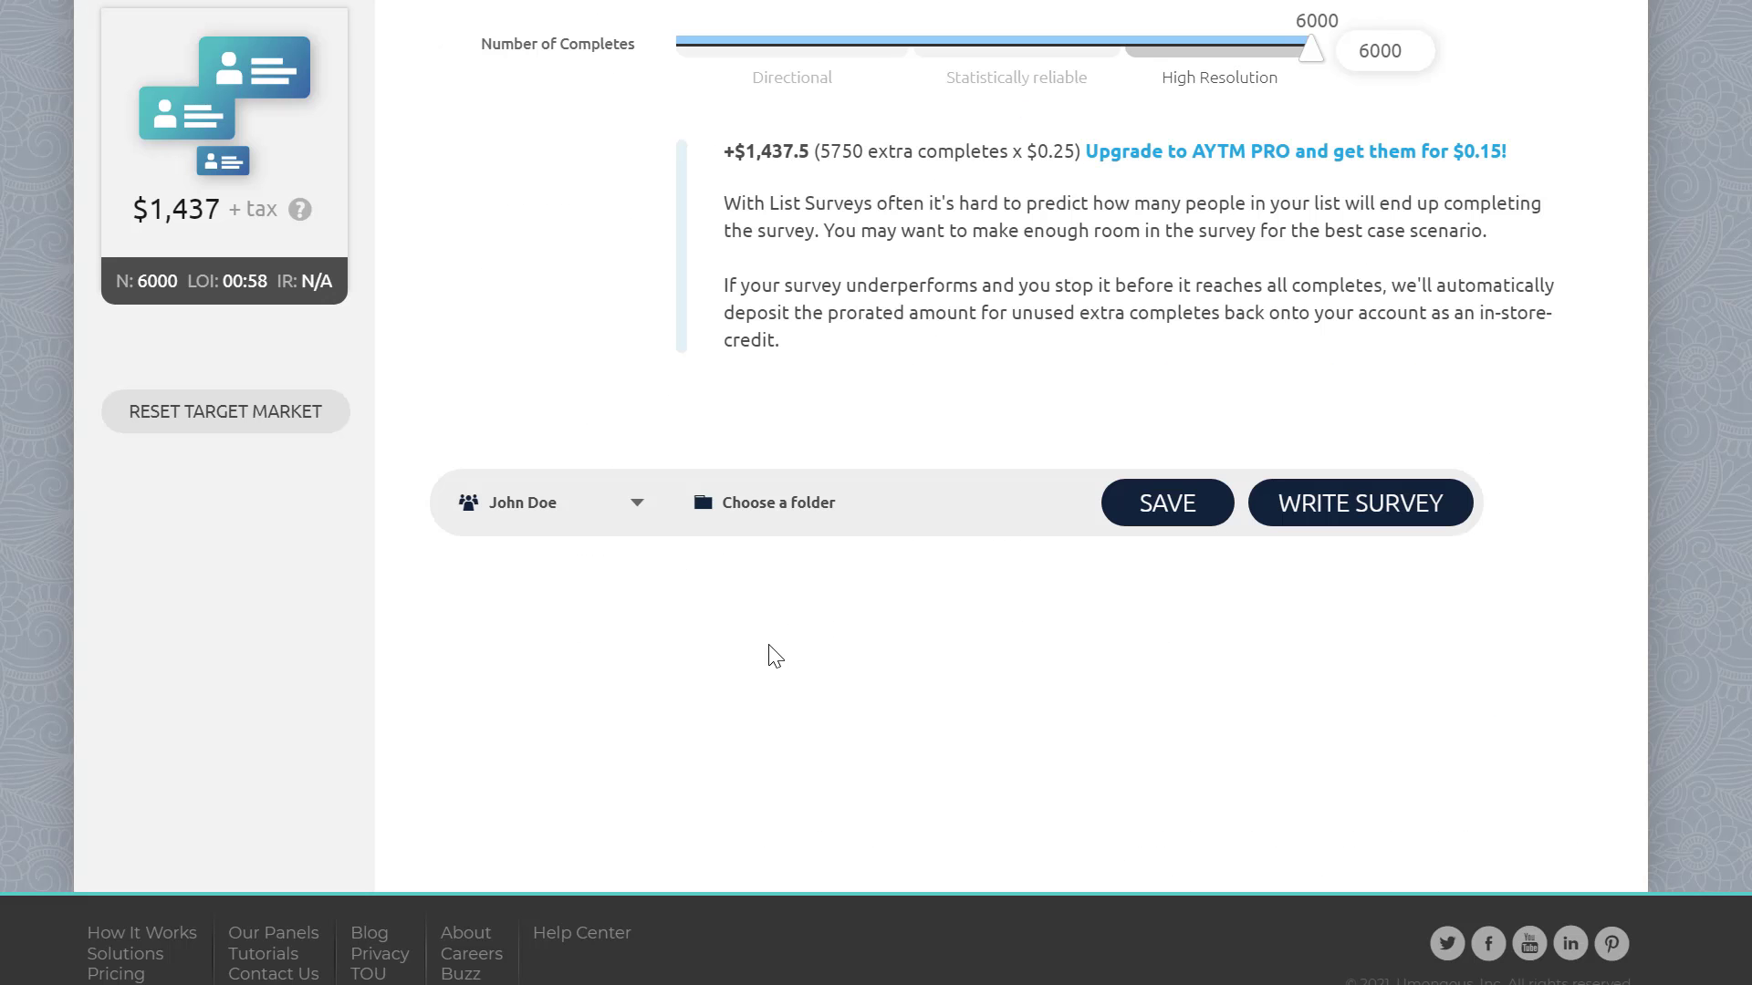
pyautogui.click(629, 509)
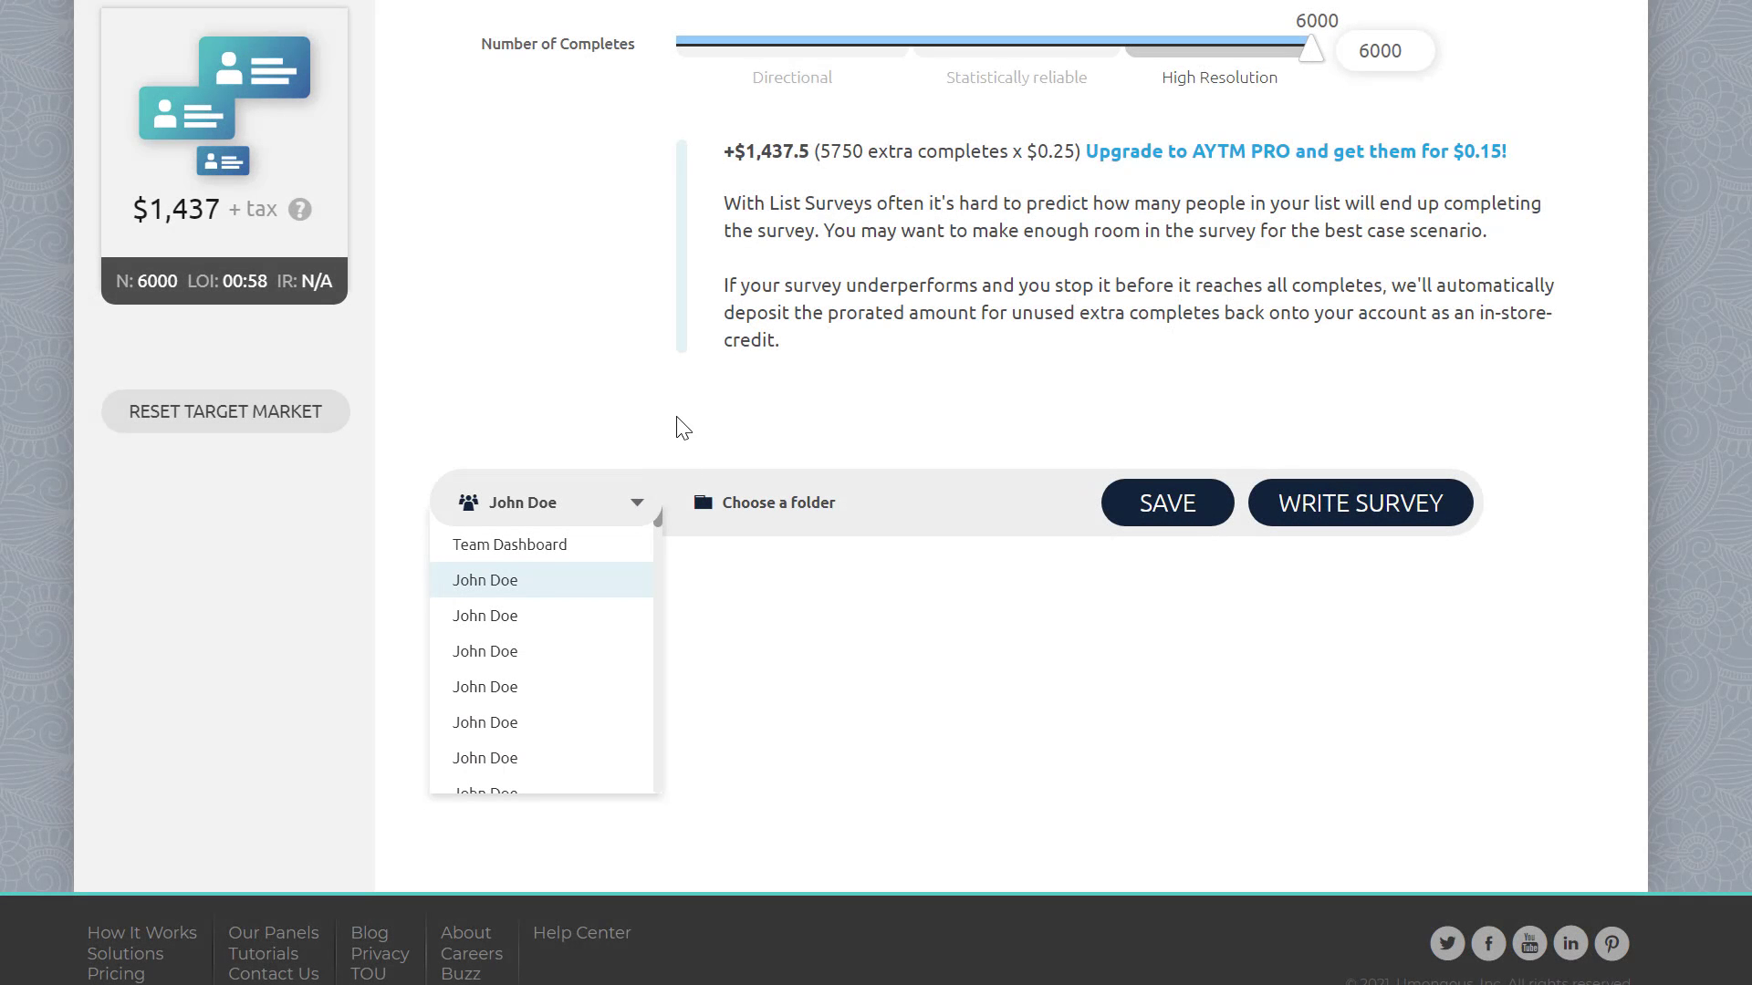
pyautogui.click(682, 421)
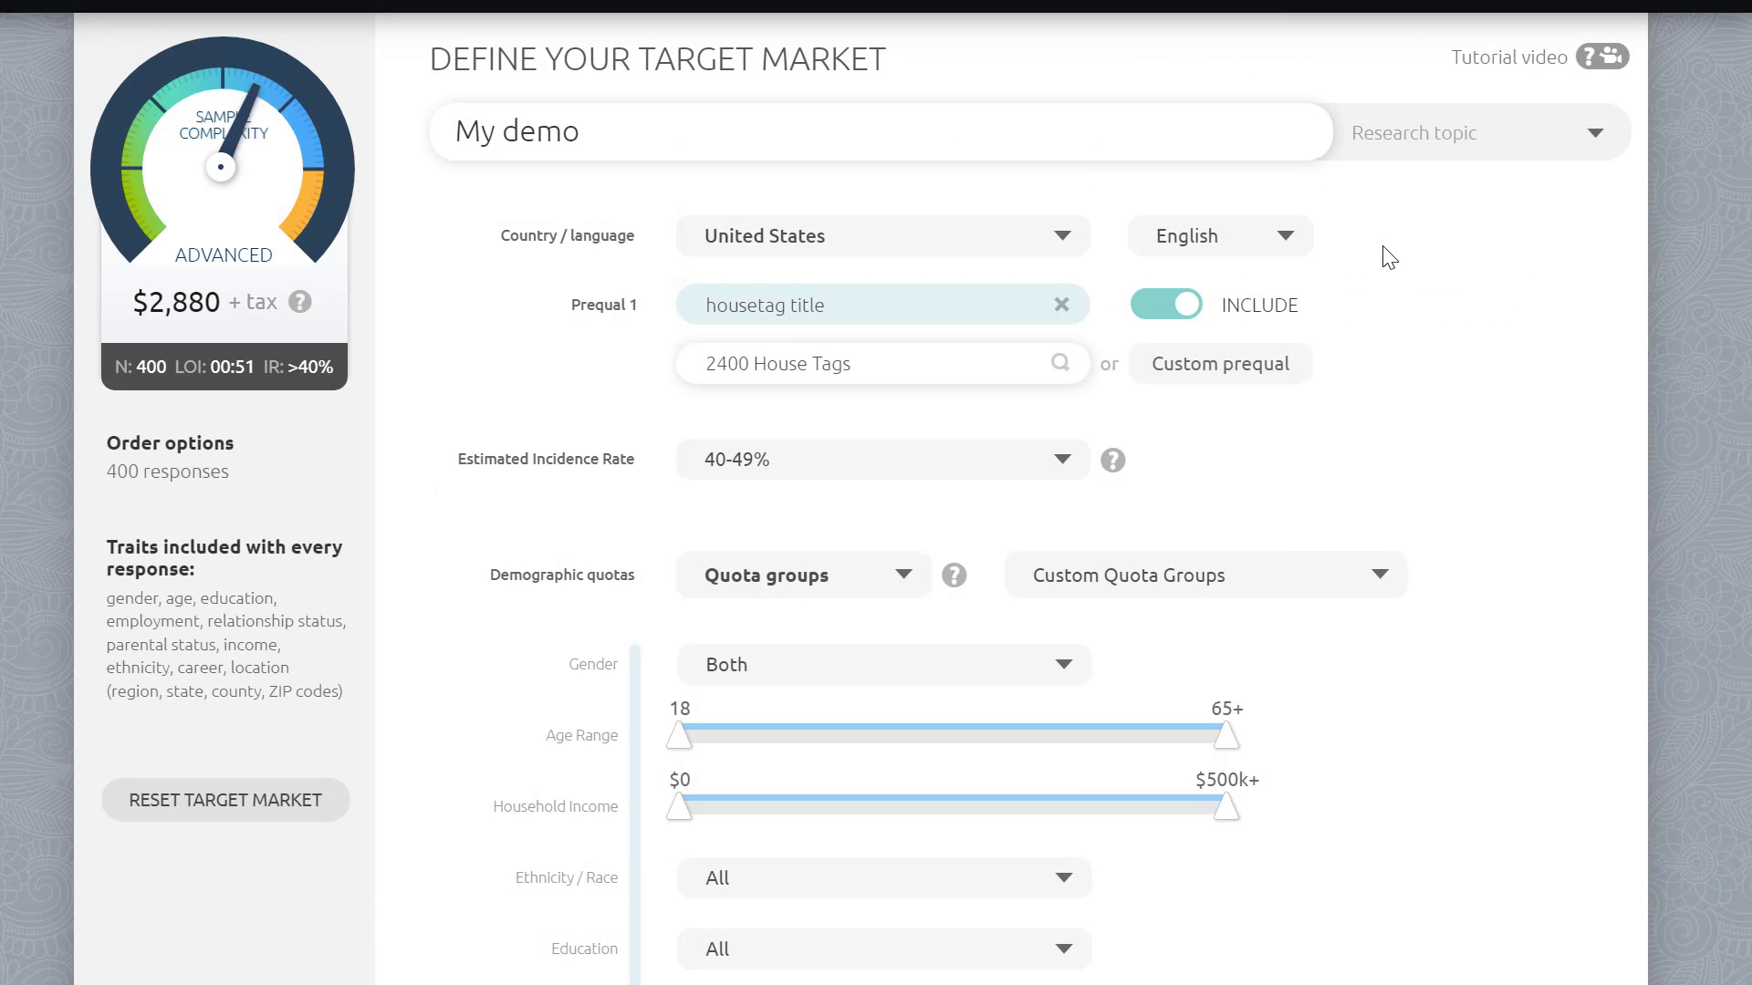
# Step: Discard the unsaved target market changes and reset the target market
pyautogui.scroll(-8, 1389, 257)
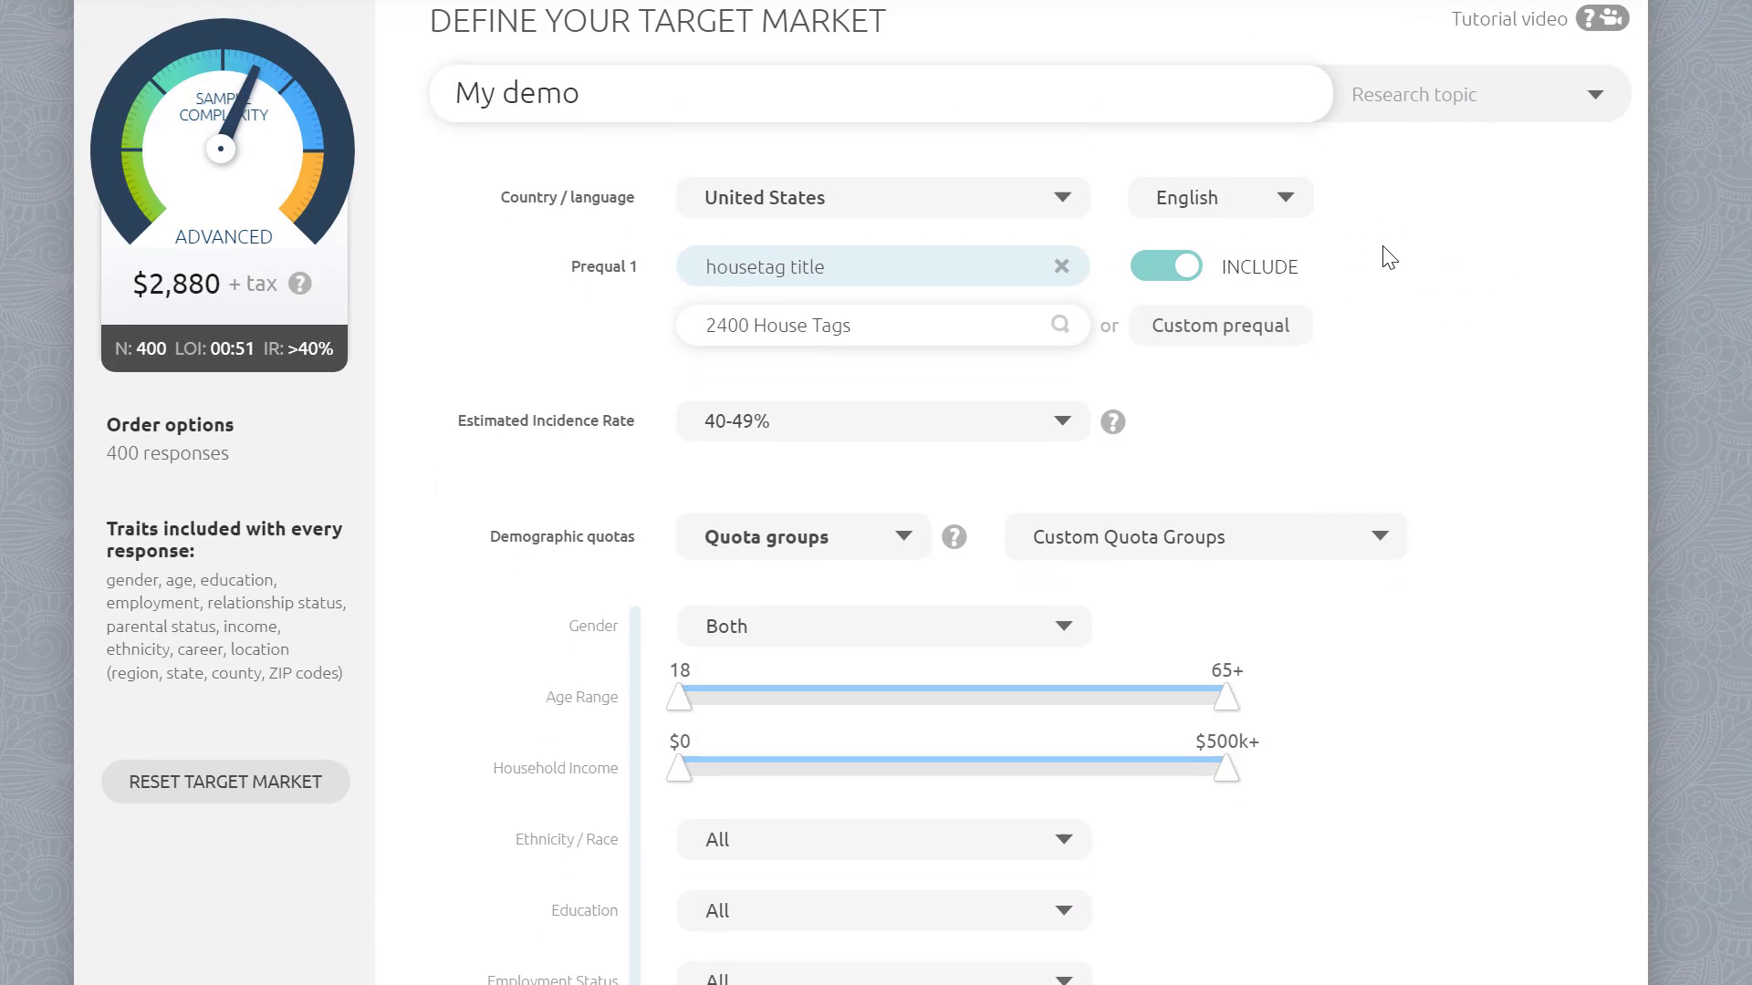
pyautogui.scroll(-4, 1389, 257)
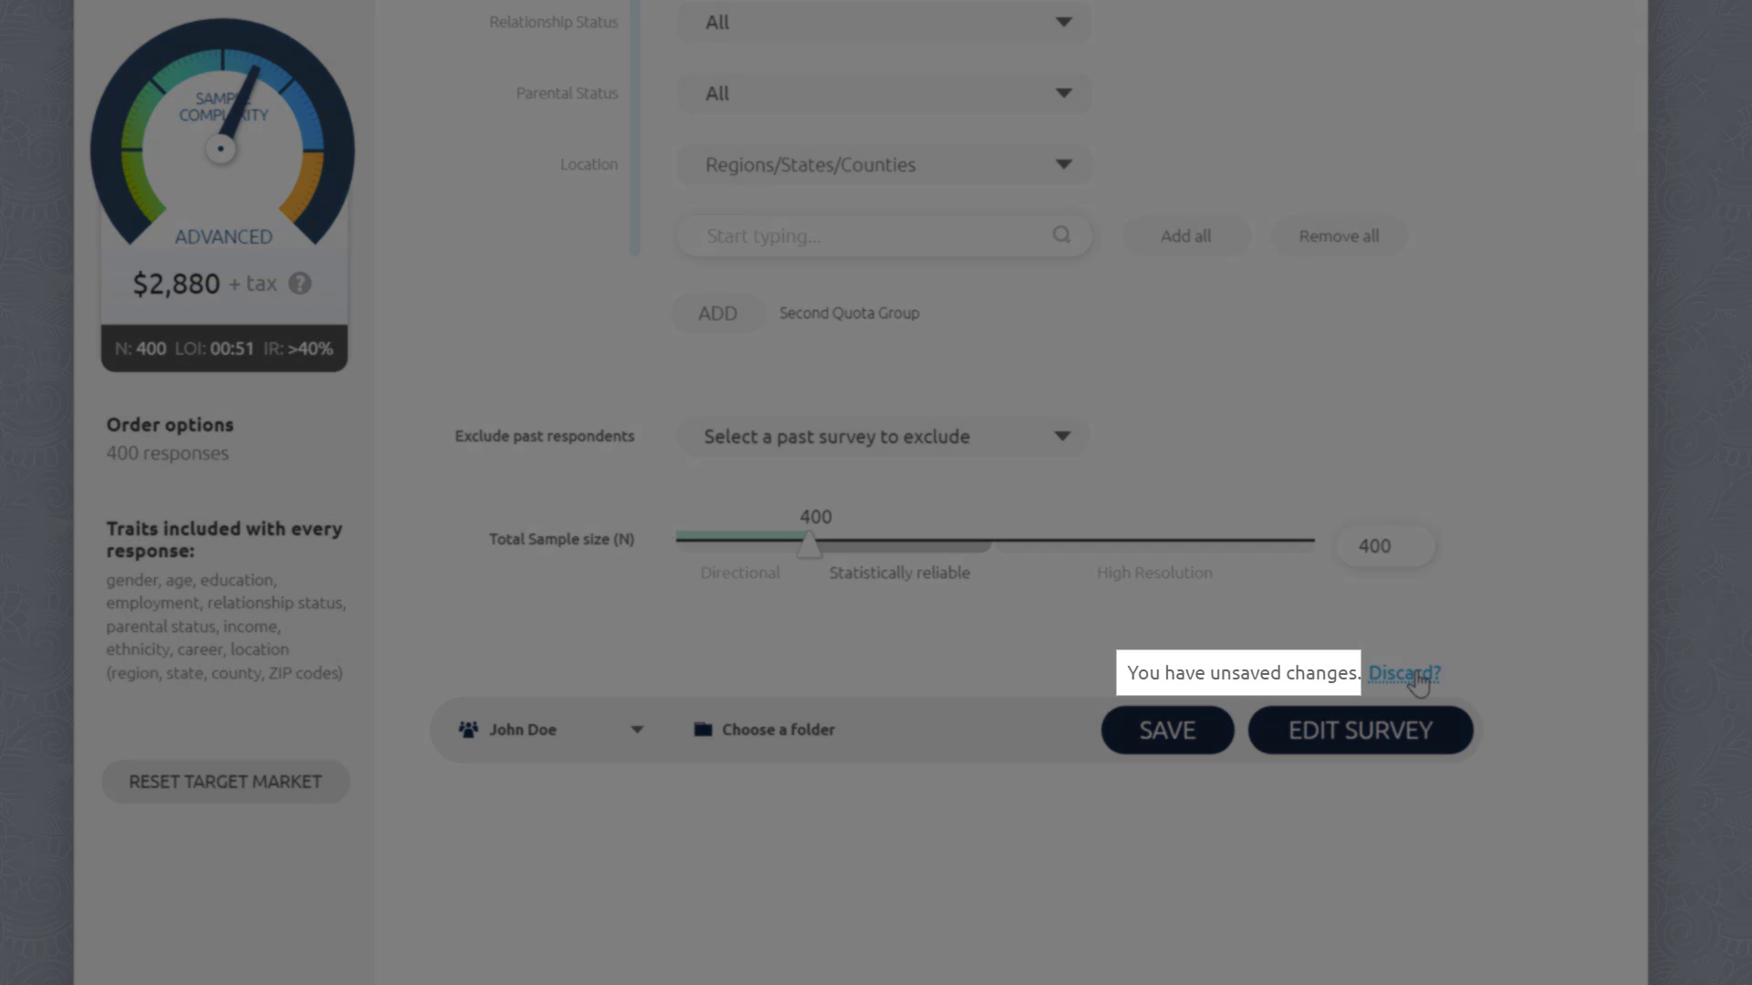
pyautogui.click(1405, 673)
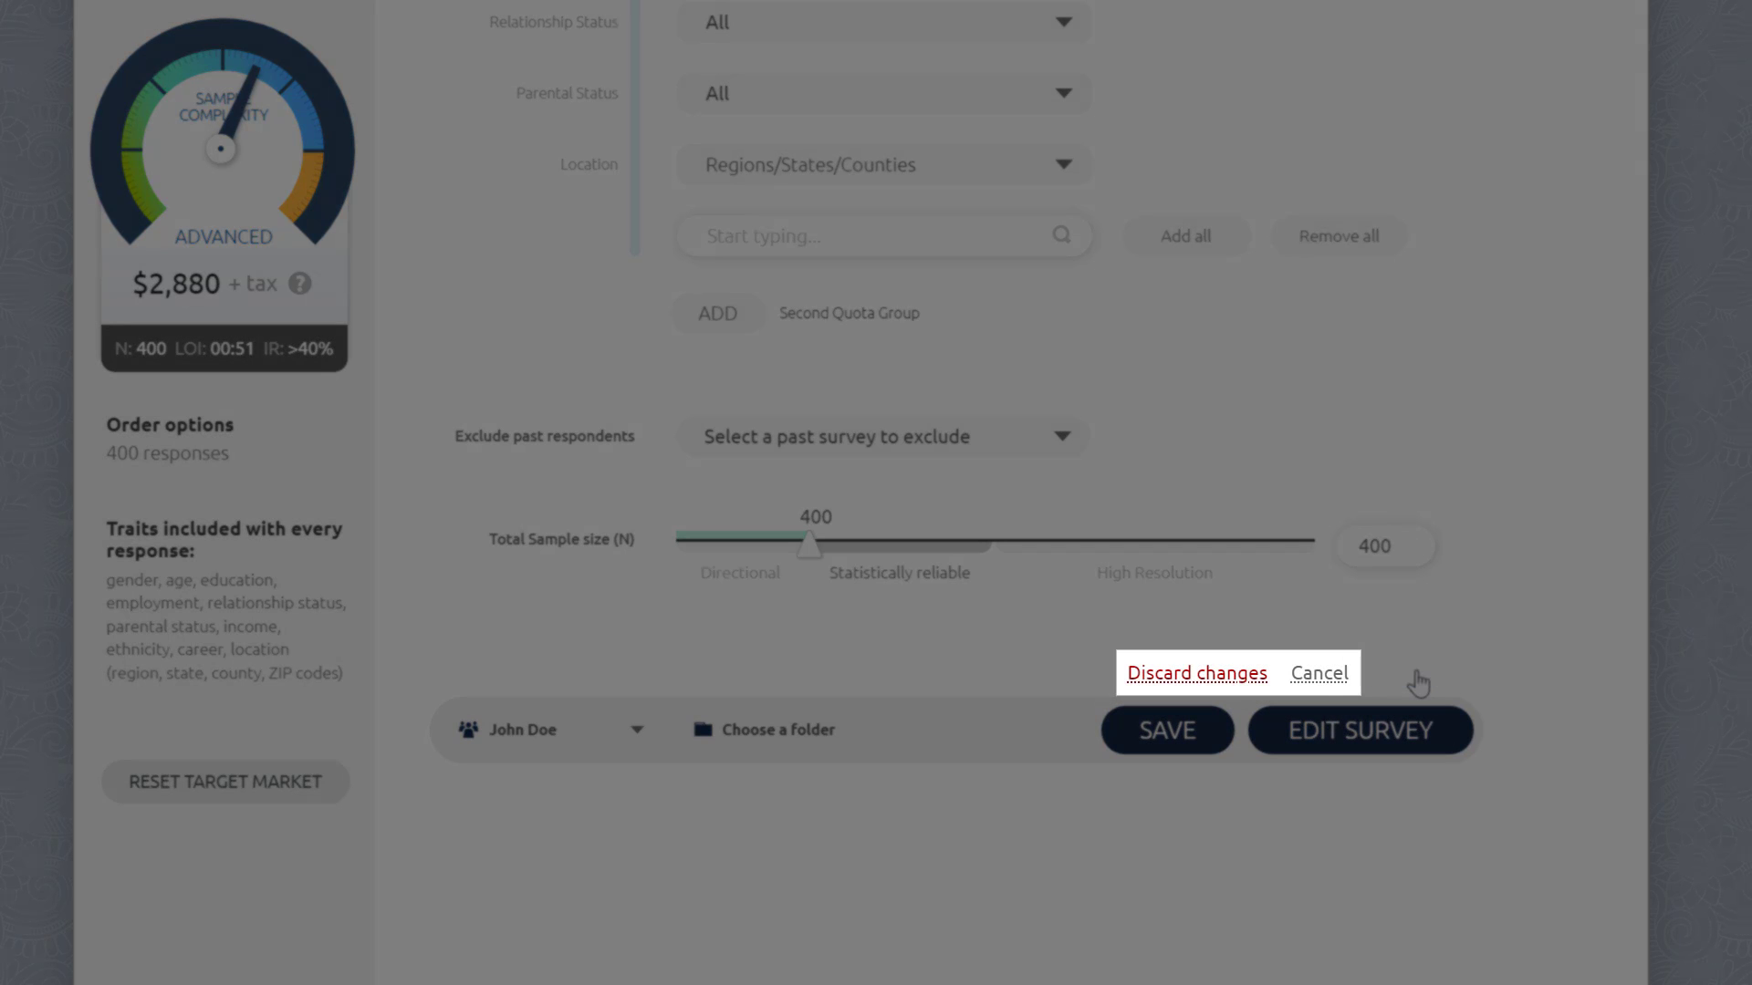
pyautogui.click(1234, 673)
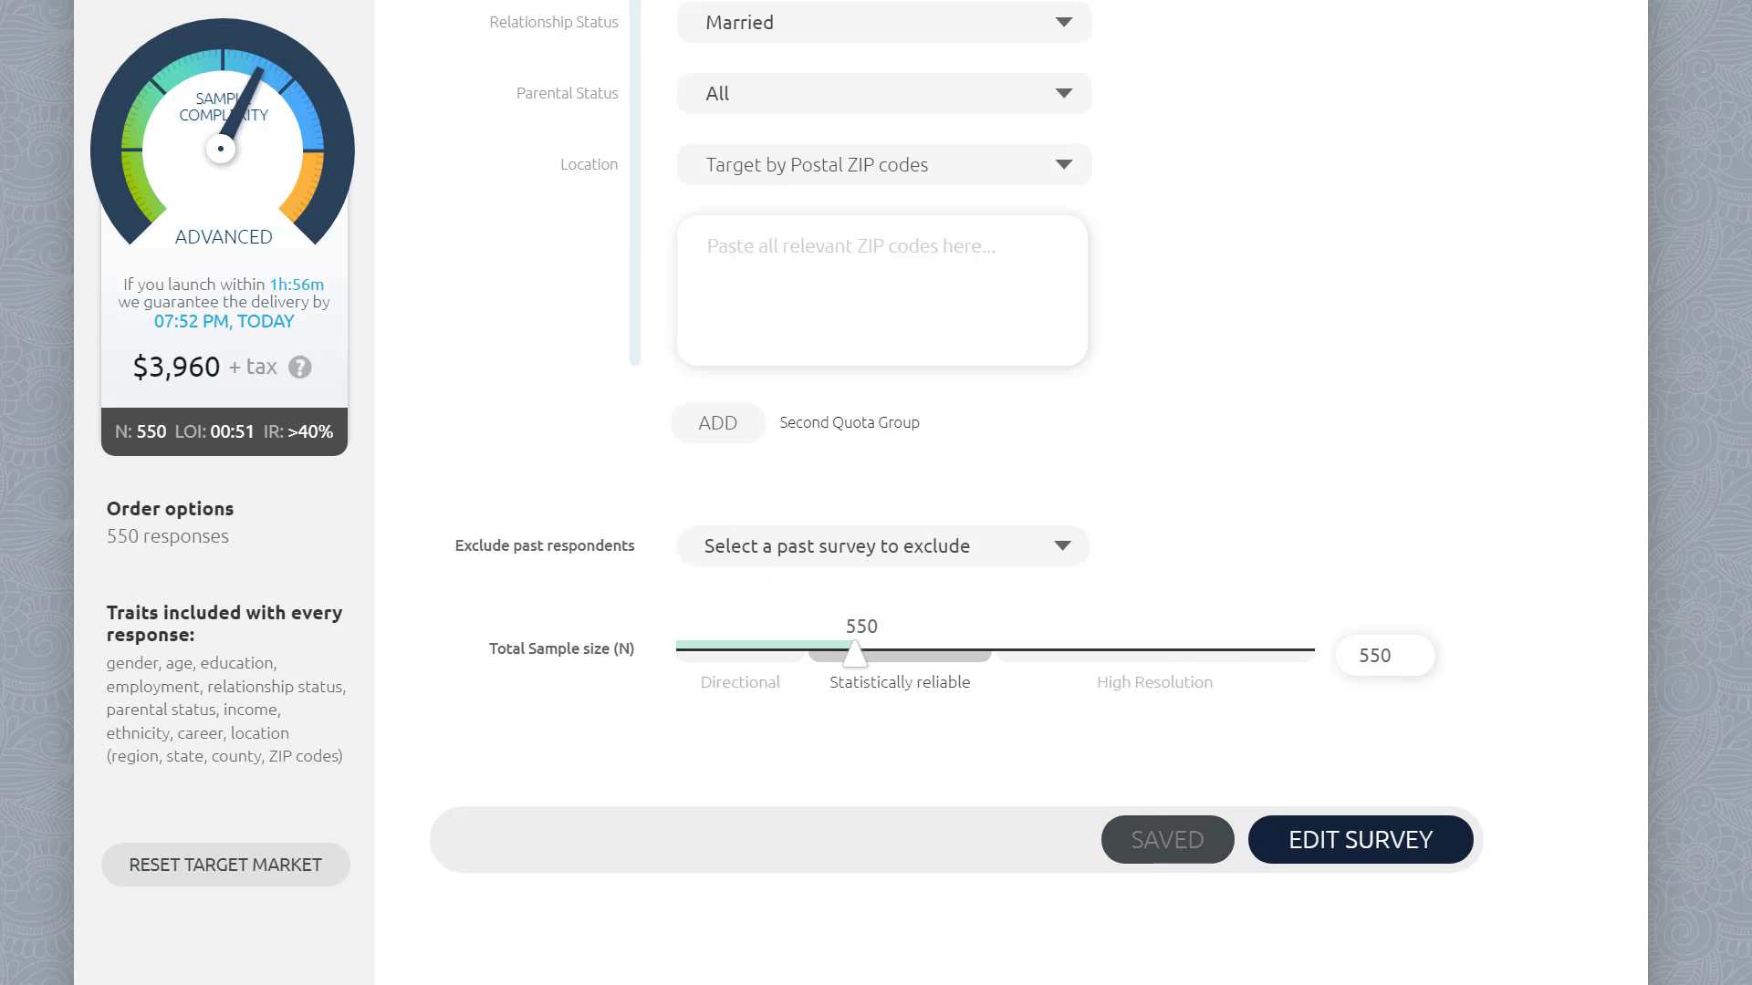
pyautogui.click(283, 881)
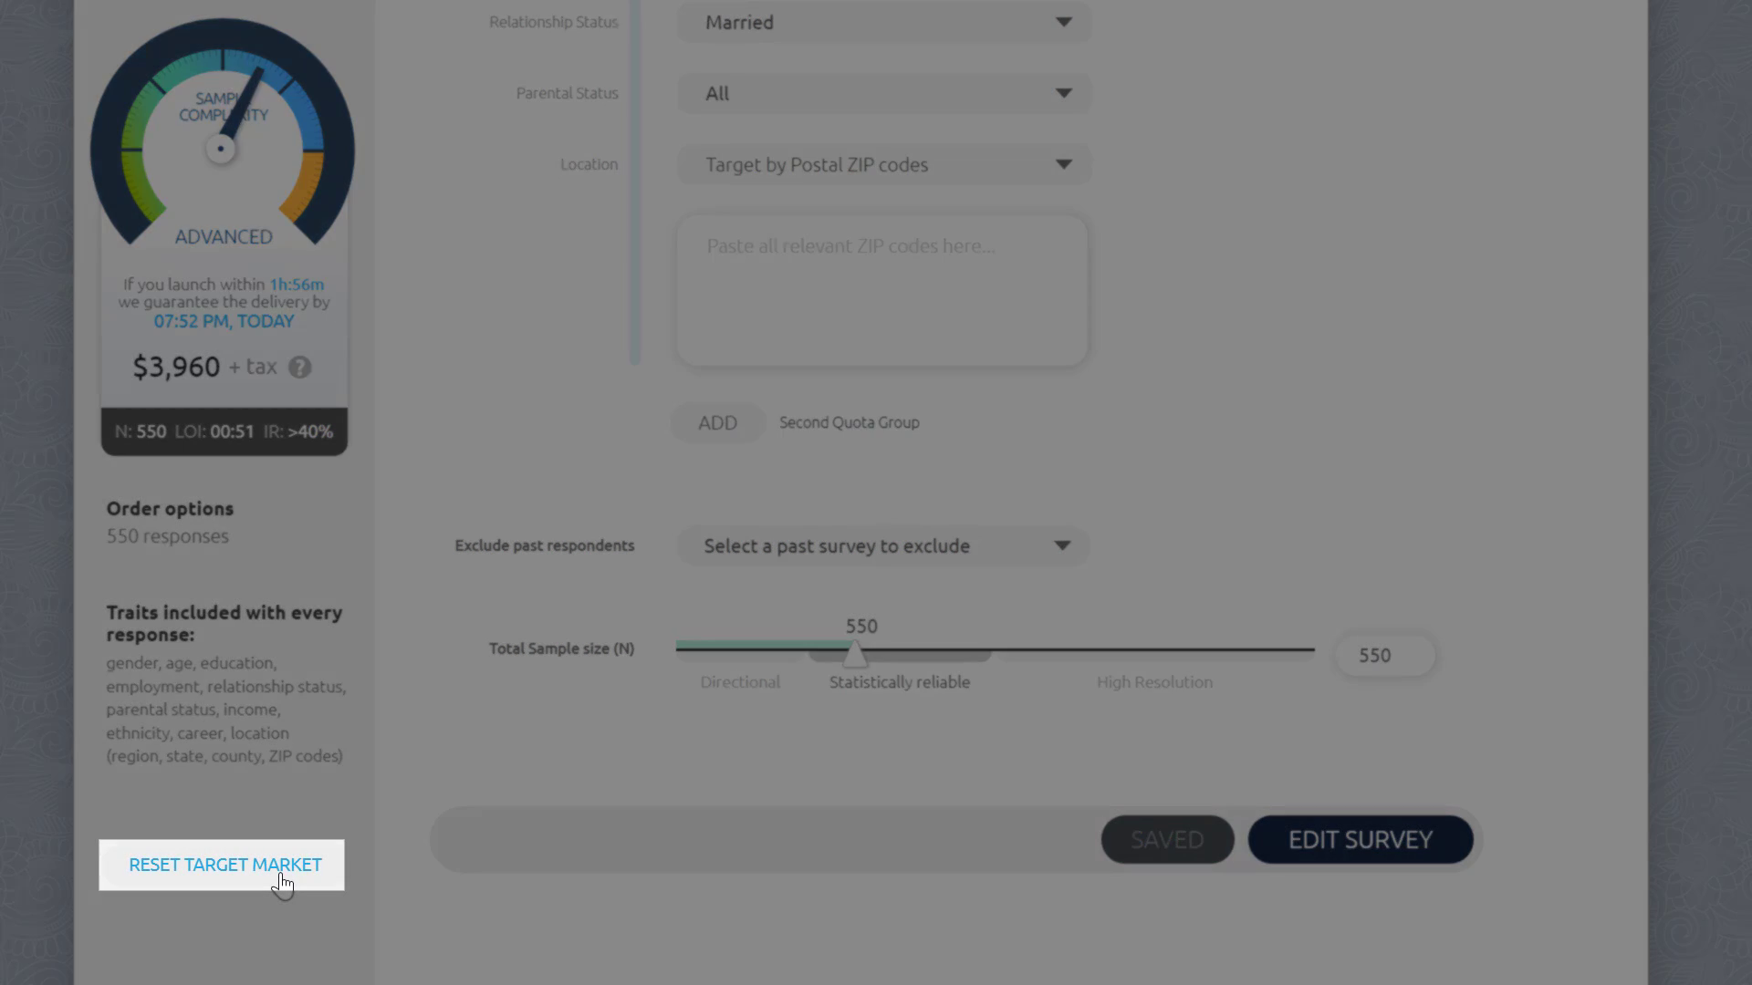